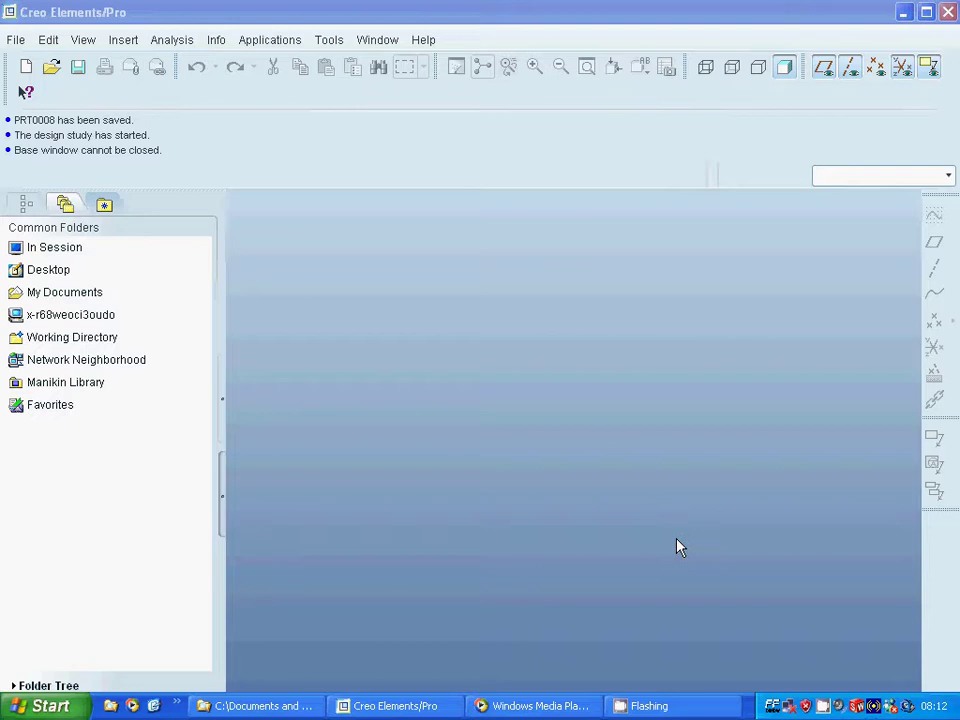
Create a new solid part from the default template and start a sketch on the FRONT datum plane
{"action": "left_click", "coordinate": [25, 66]}
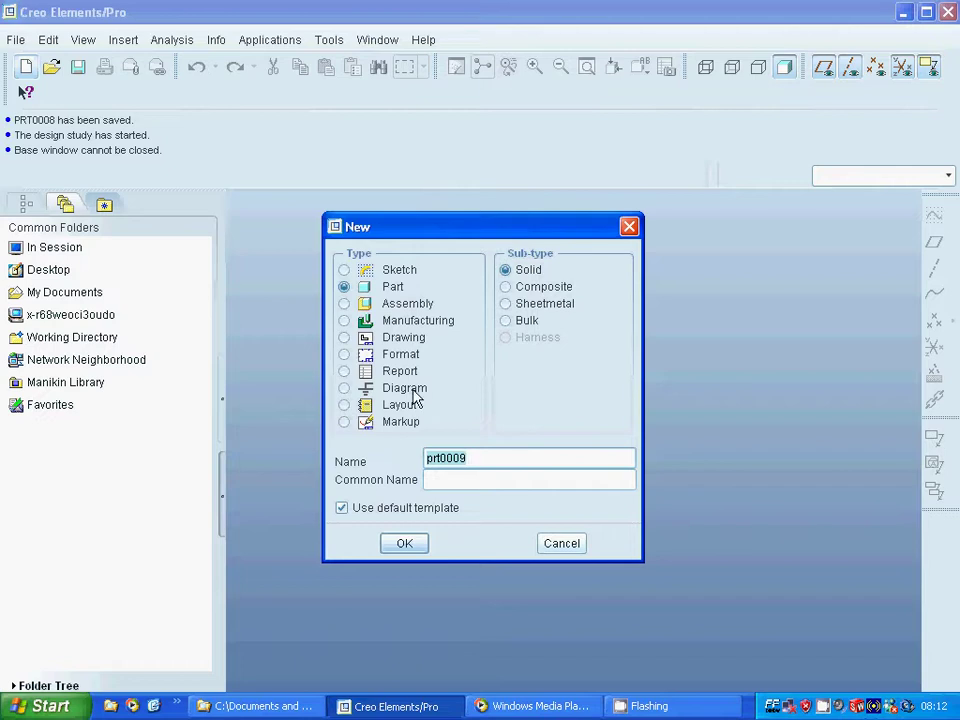
{"action": "left_click", "coordinate": [414, 543]}
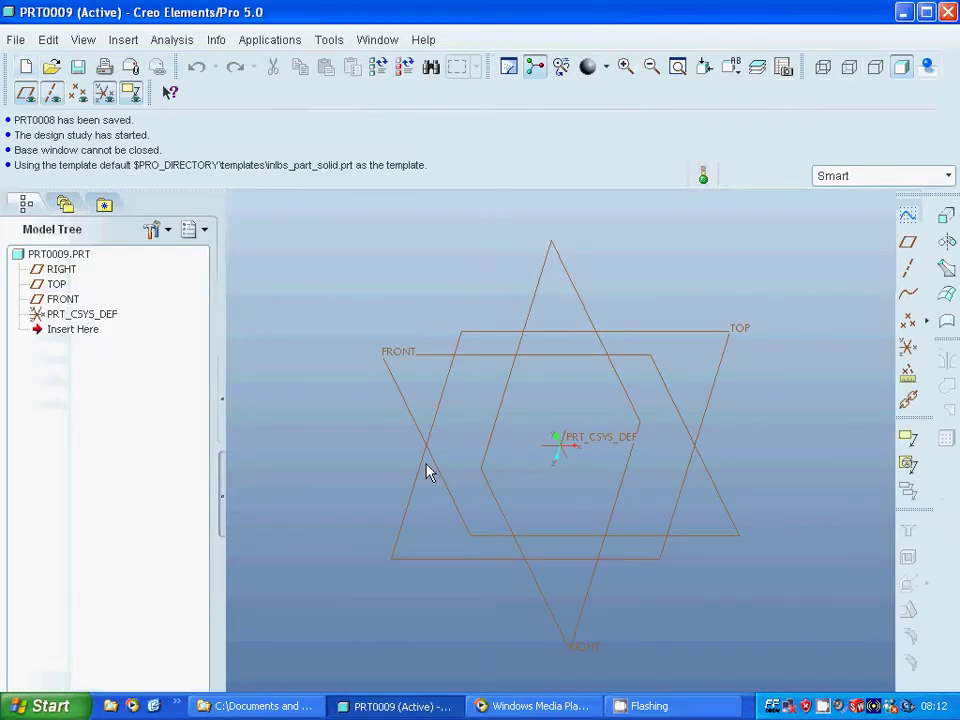
{"action": "left_click", "coordinate": [404, 356]}
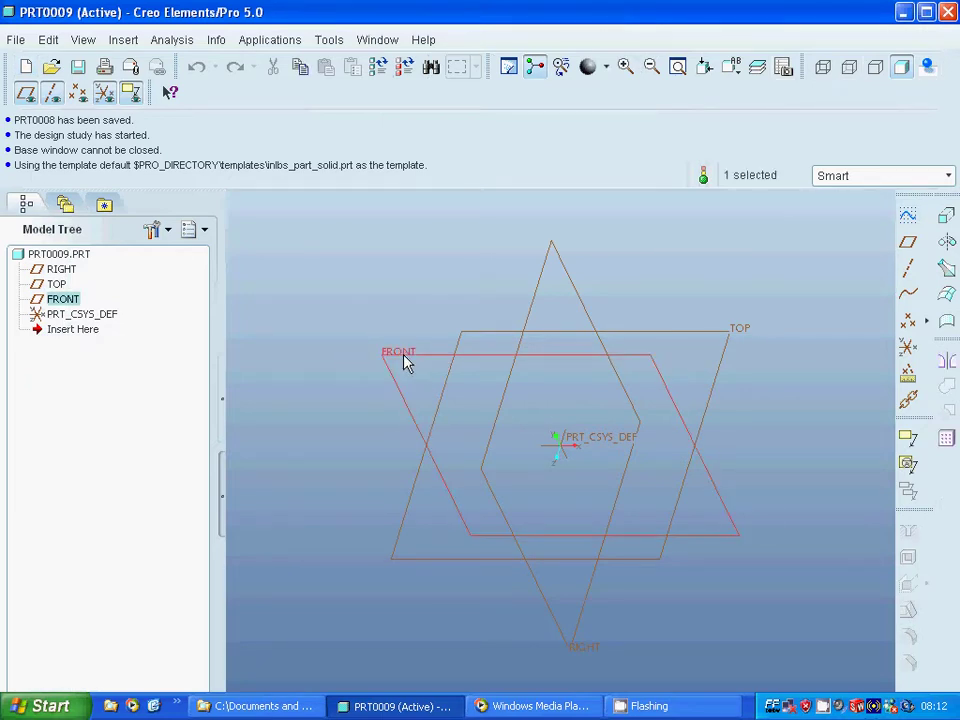
{"action": "left_click", "coordinate": [908, 217]}
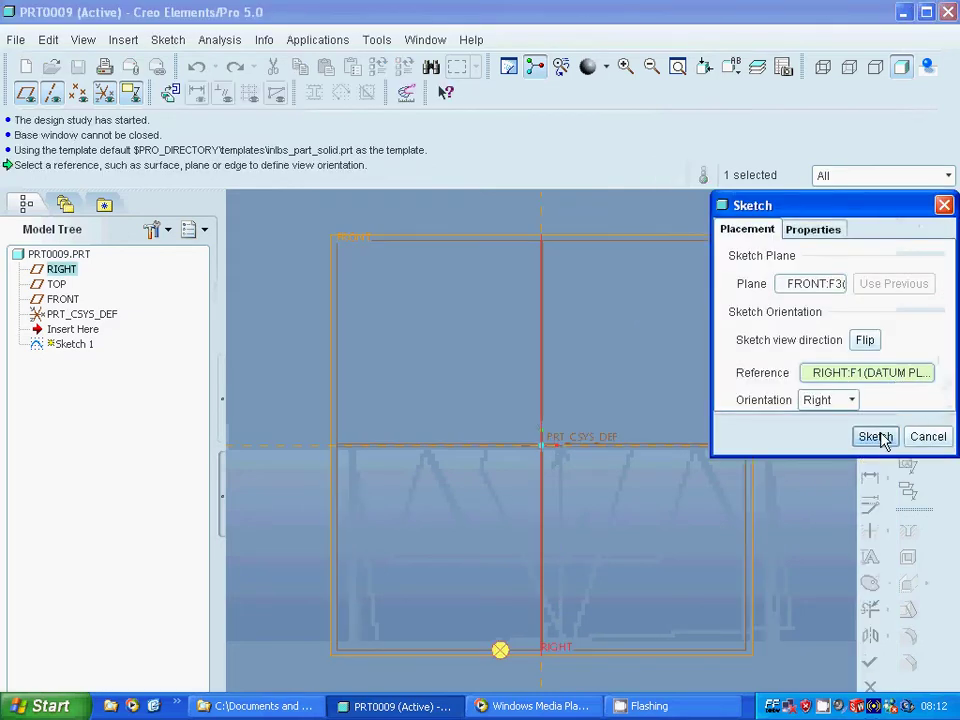
{"action": "left_click", "coordinate": [877, 437]}
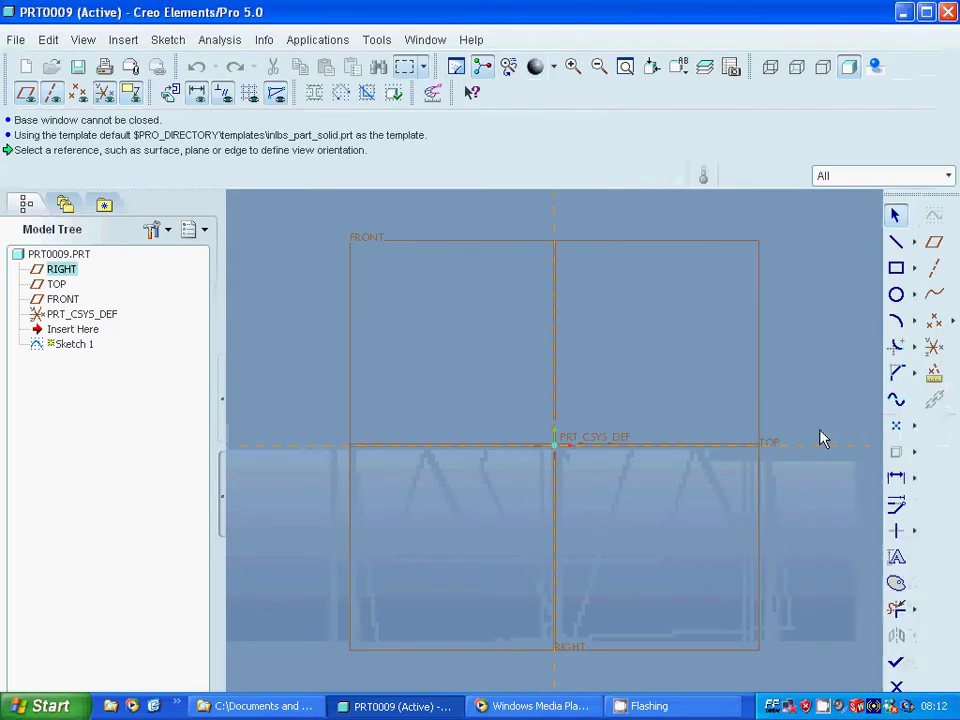
Draw a closed six-sided line profile from the vertical axis, about 206 high, with a narrow top, slanted side and base through the origin
{"action": "left_click", "coordinate": [896, 242]}
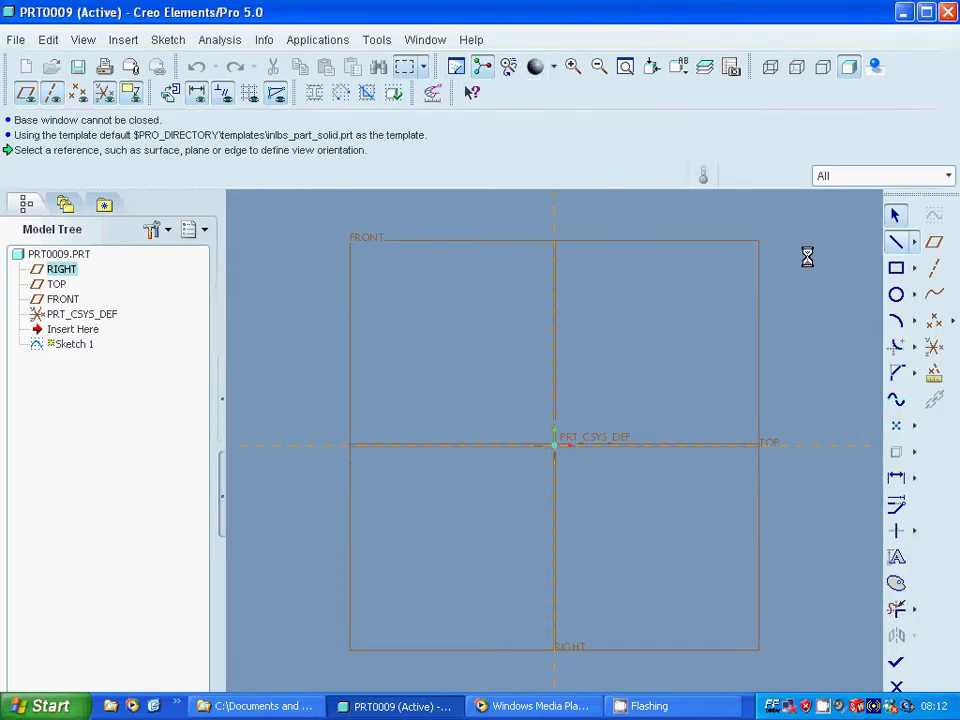
{"action": "left_click", "coordinate": [558, 281]}
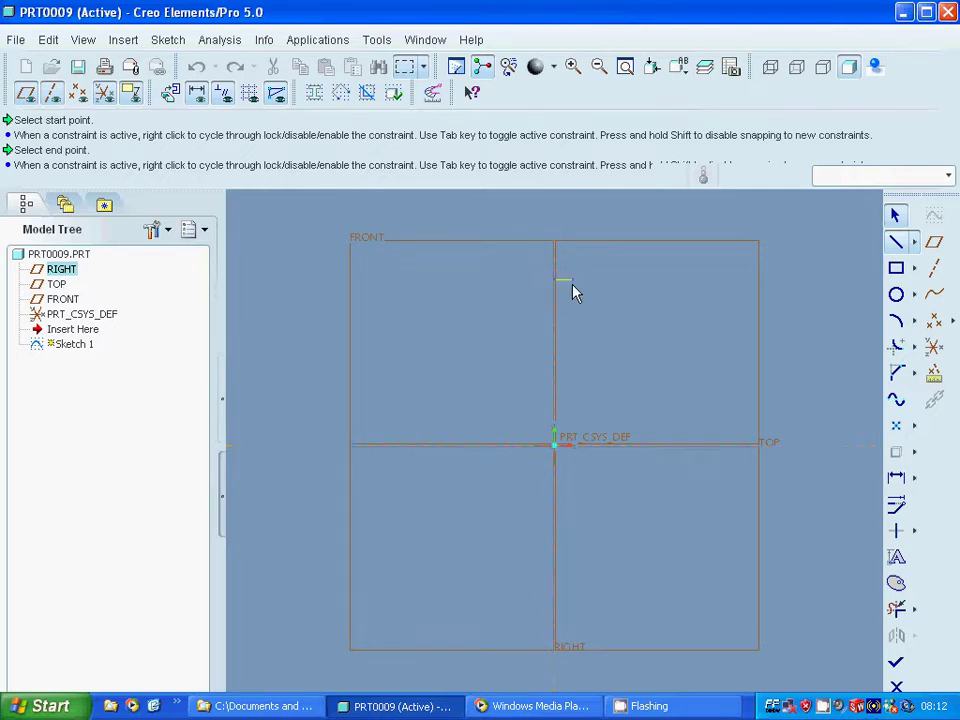
{"action": "left_click", "coordinate": [574, 336]}
{"action": "left_click", "coordinate": [649, 419]}
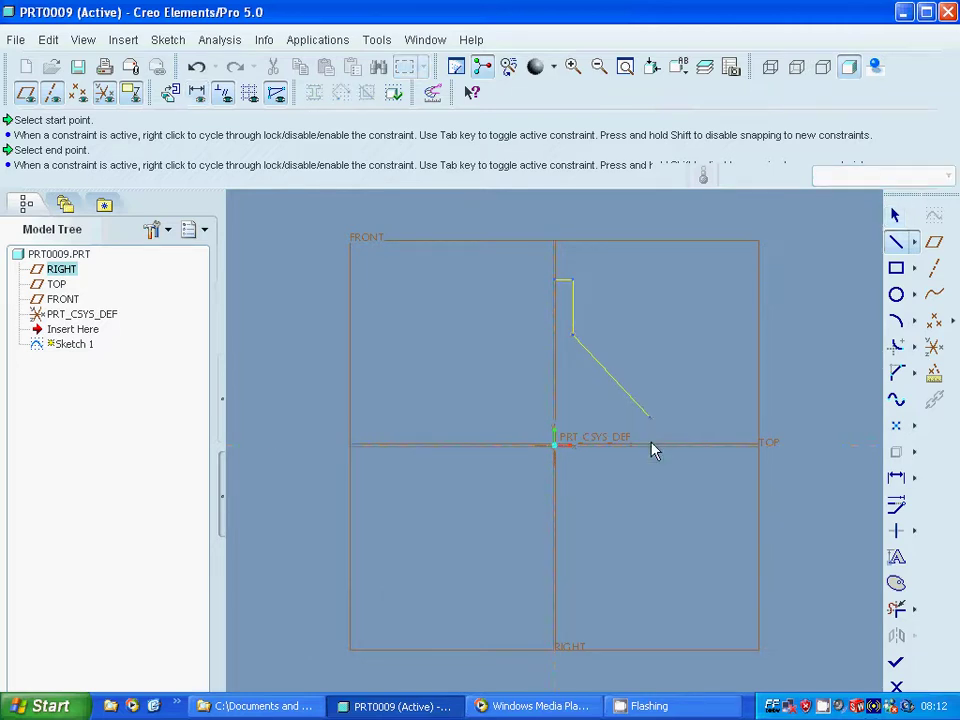
{"action": "left_click", "coordinate": [651, 452]}
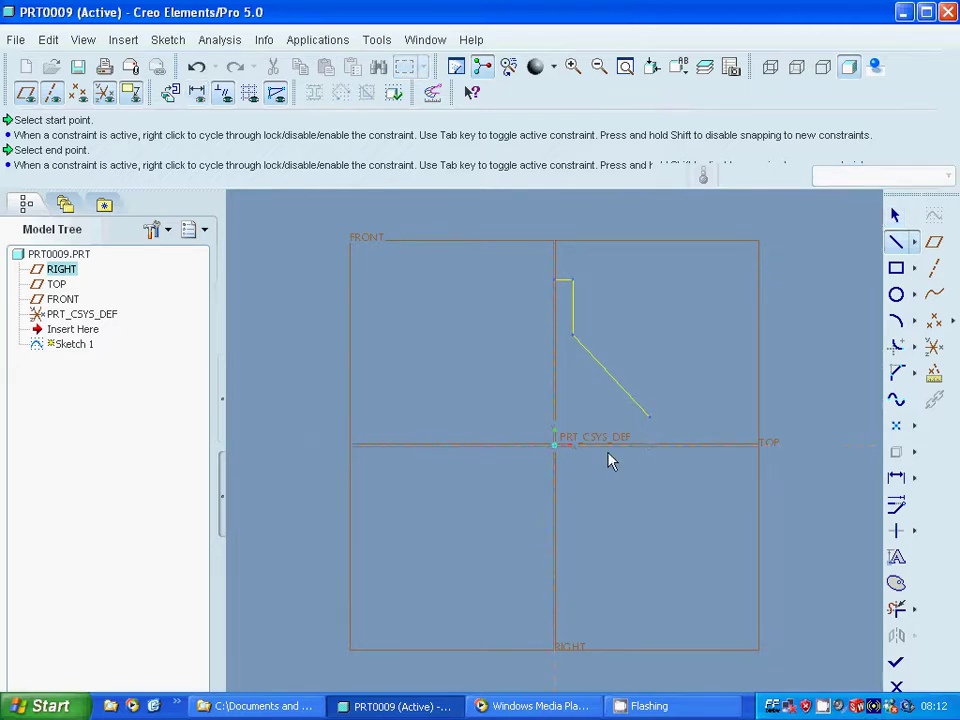
{"action": "left_click", "coordinate": [555, 452]}
{"action": "left_click", "coordinate": [557, 282]}
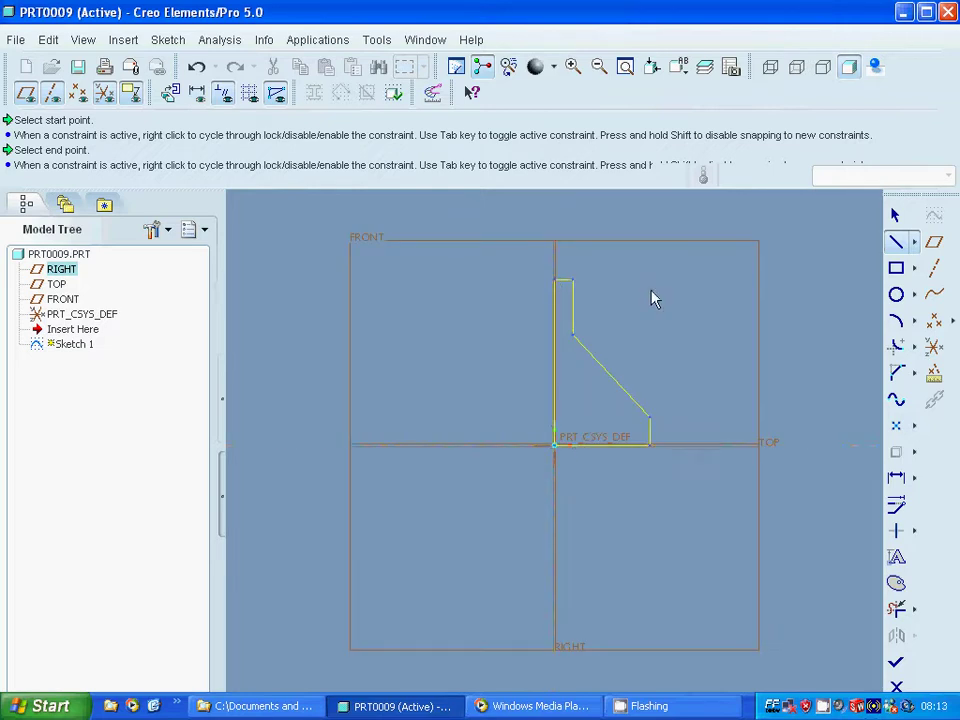
{"action": "left_click", "coordinate": [895, 214]}
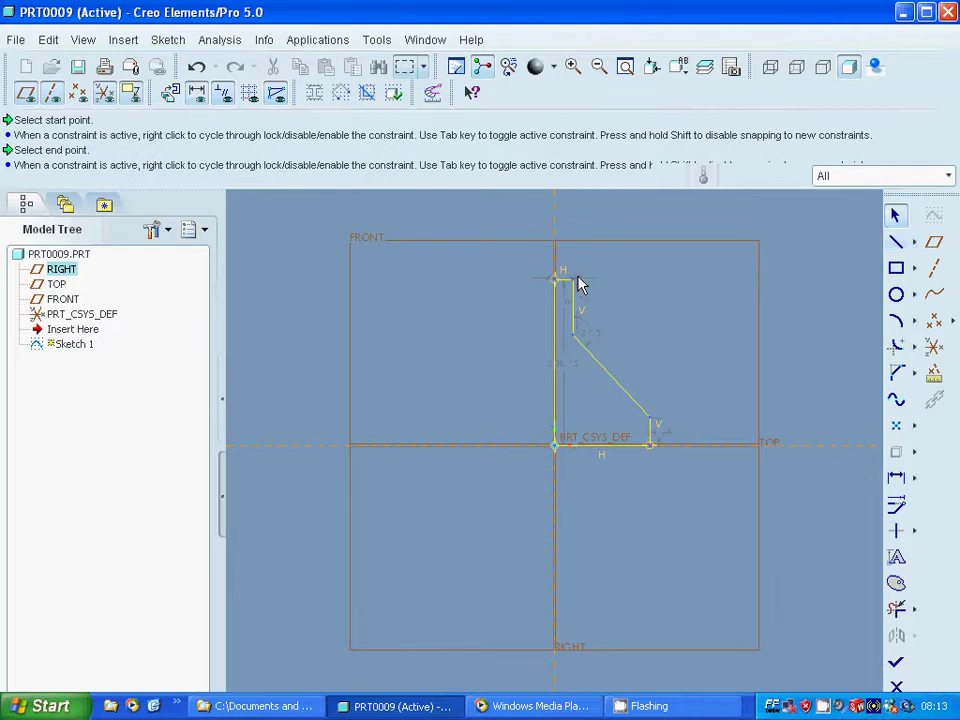
Set the width of the profile's short top edge to 20
{"action": "left_click", "coordinate": [578, 282]}
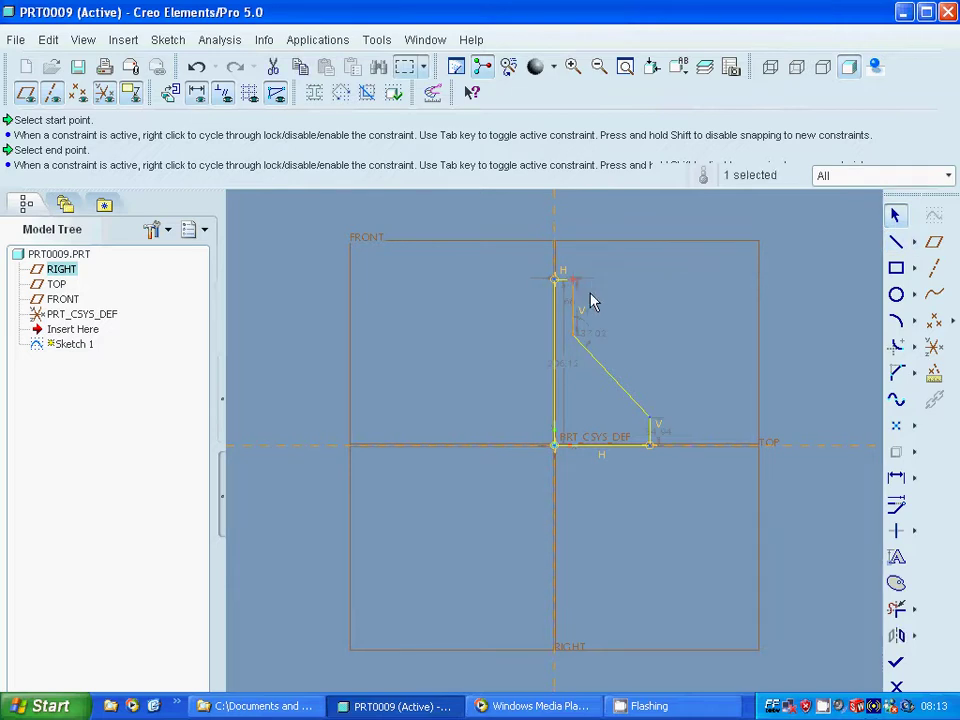
{"action": "key", "text": "Delete"}
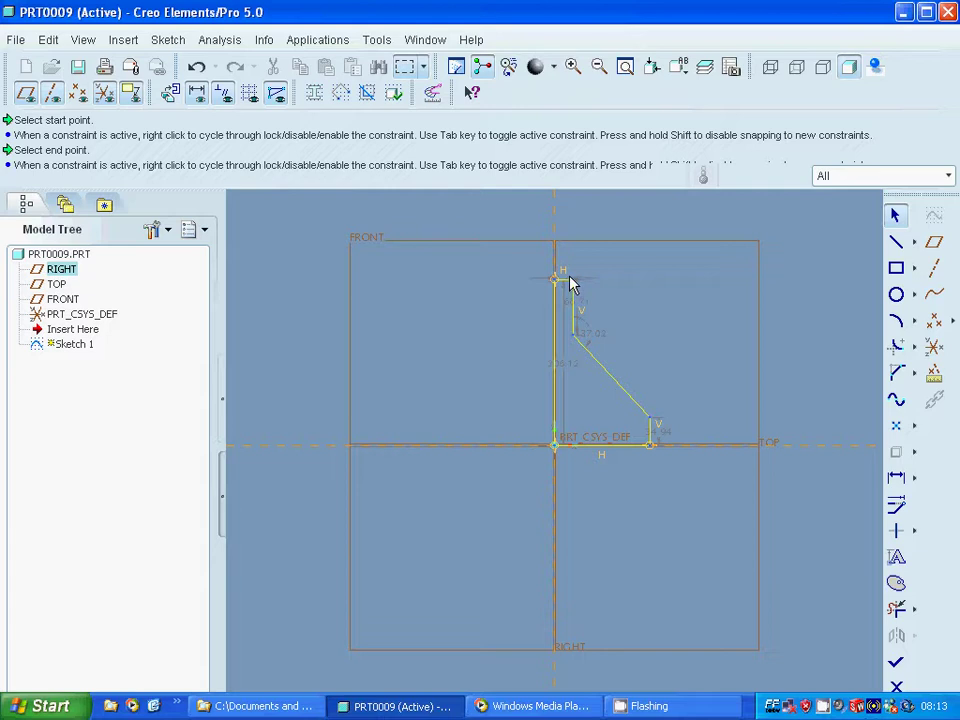
{"action": "double_click", "coordinate": [571, 284]}
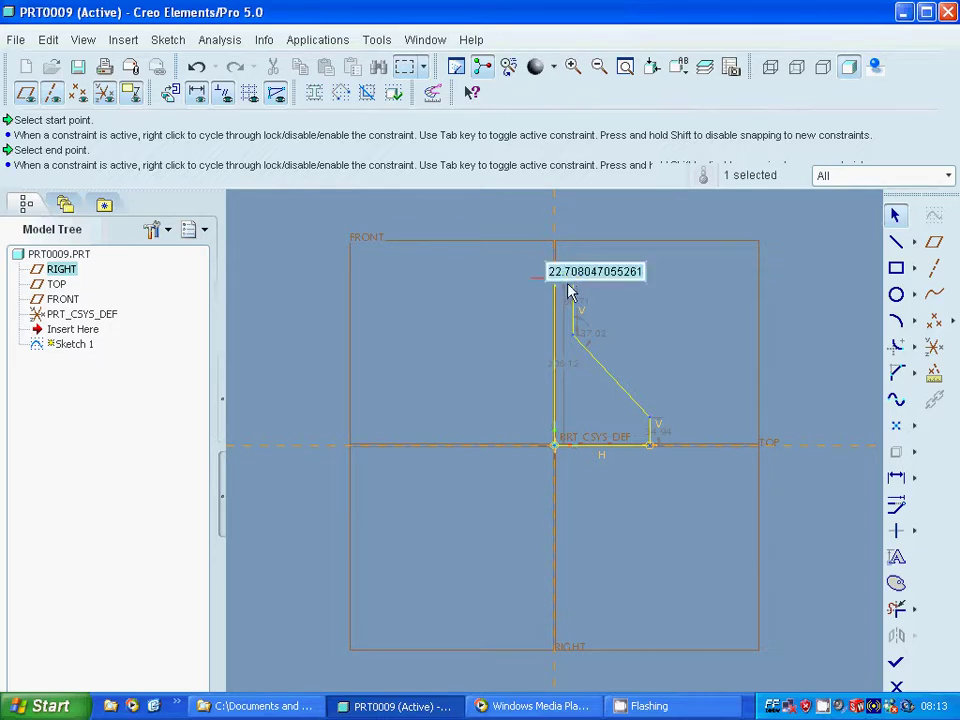
{"action": "type", "text": "20"}
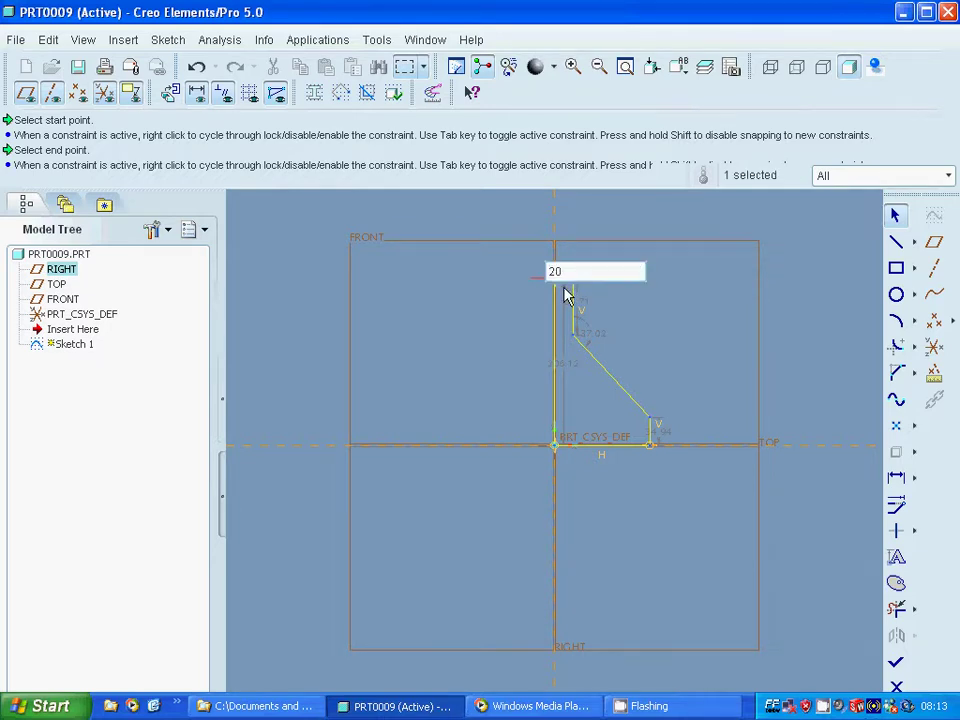
{"action": "key", "text": "Return"}
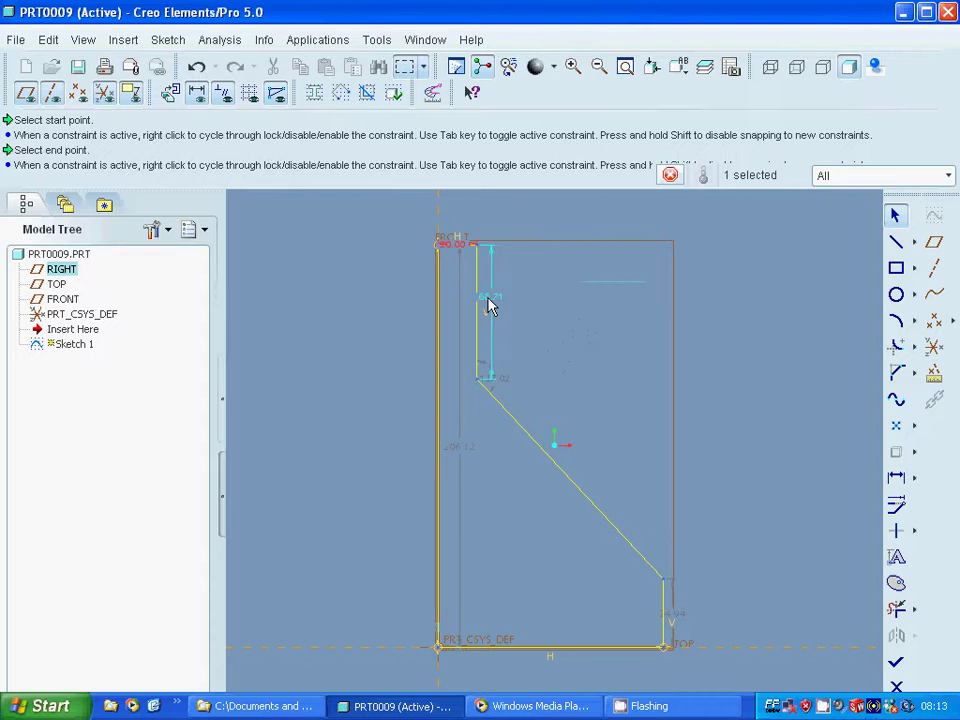
Set the upper vertical edge's length to 70 and its angle with the slanted edge to 120 degrees
{"action": "double_click", "coordinate": [490, 306]}
{"action": "type", "text": "70"}
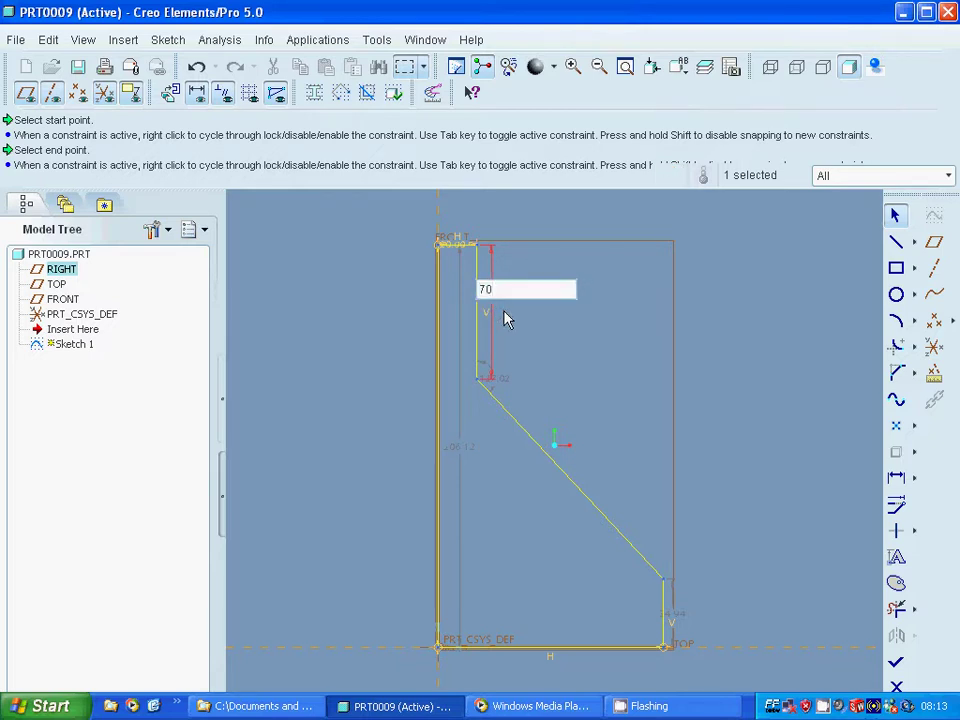
{"action": "key", "text": "Return"}
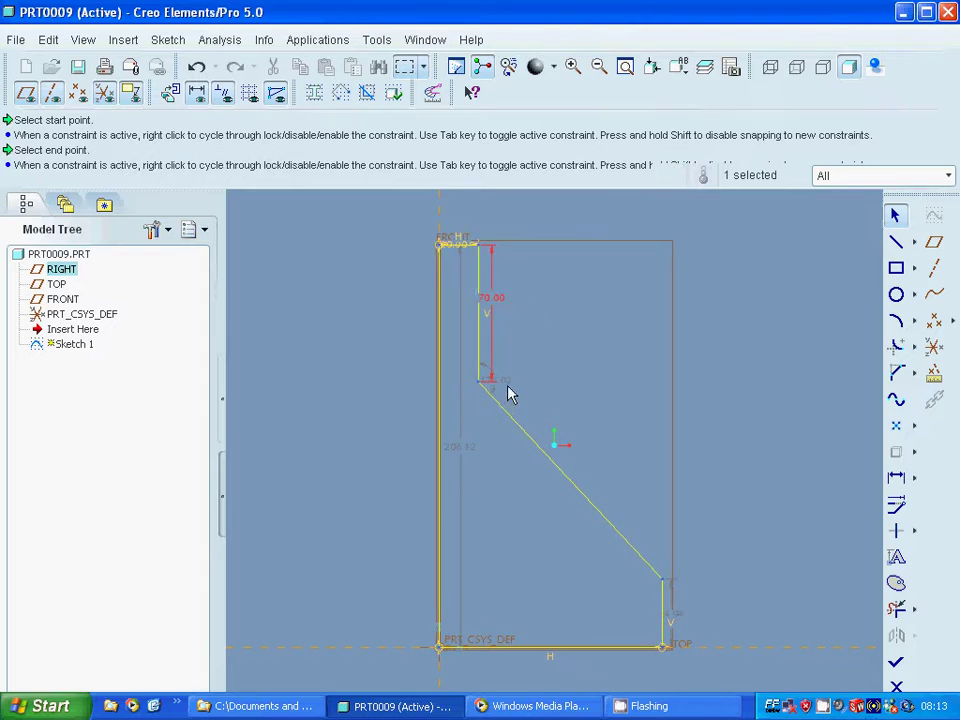
{"action": "double_click", "coordinate": [508, 388]}
{"action": "type", "text": "120"}
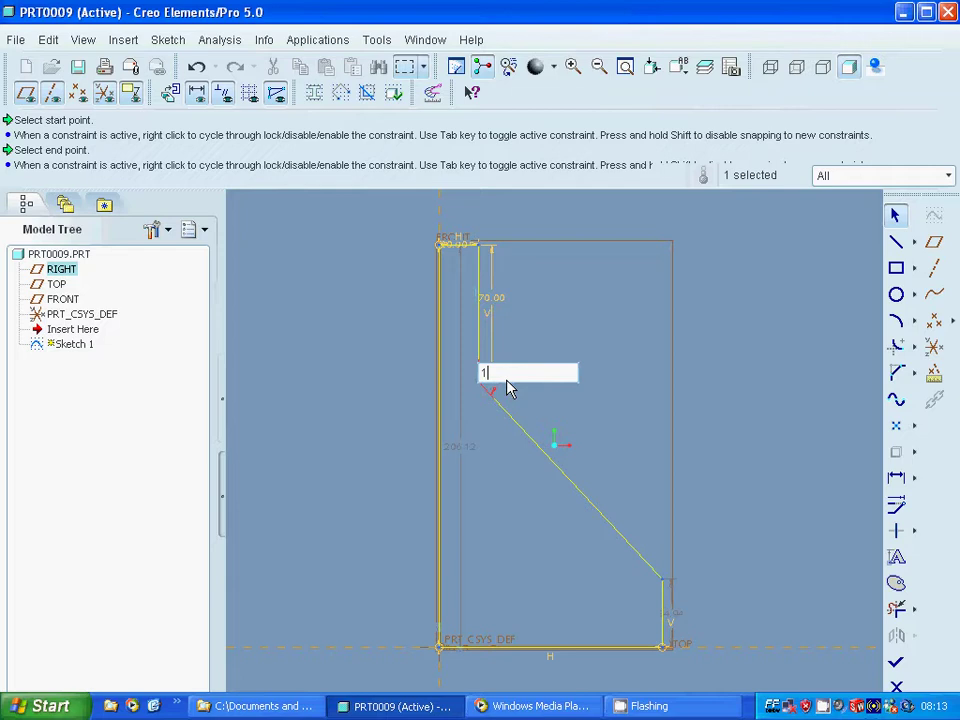
{"action": "key", "text": "Return"}
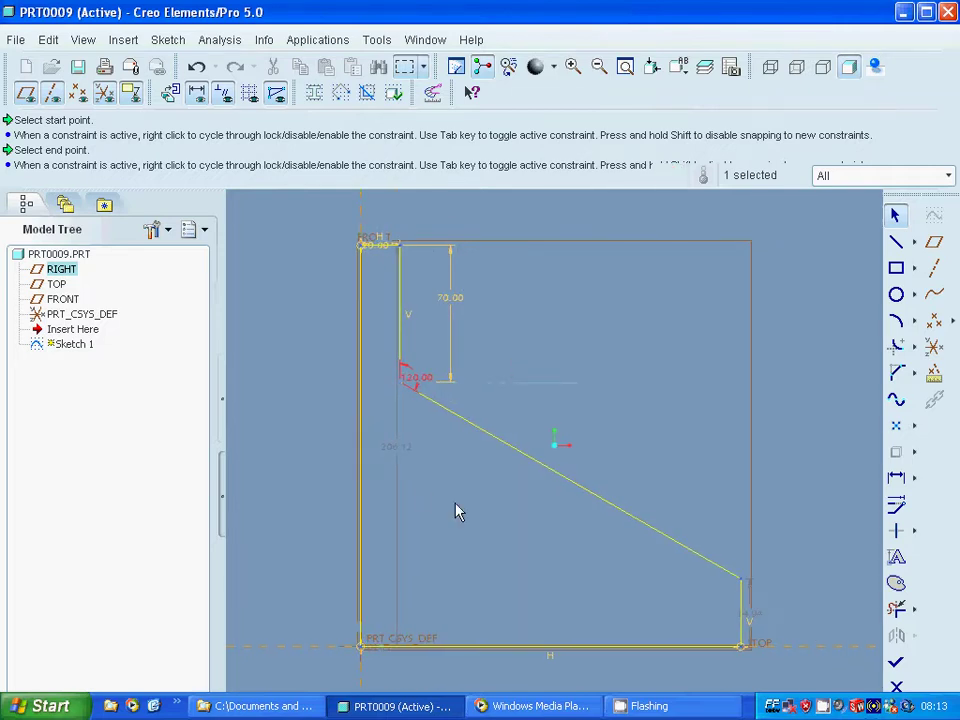
Set the profile's overall height to 200 and the lower outer vertical edge to 35
{"action": "double_click", "coordinate": [405, 450]}
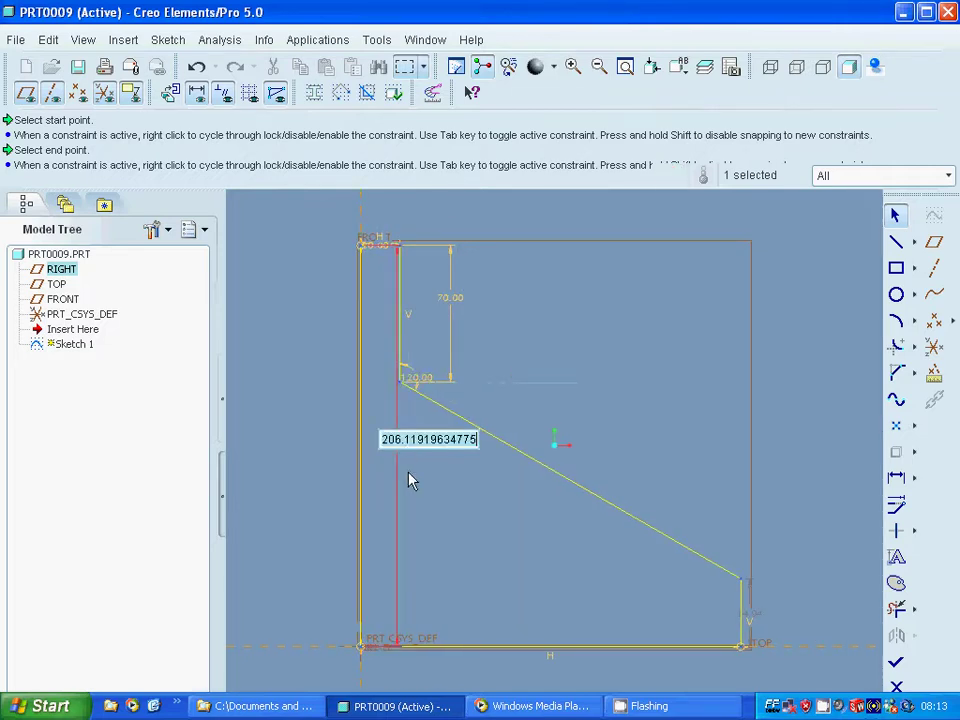
{"action": "type", "text": "200"}
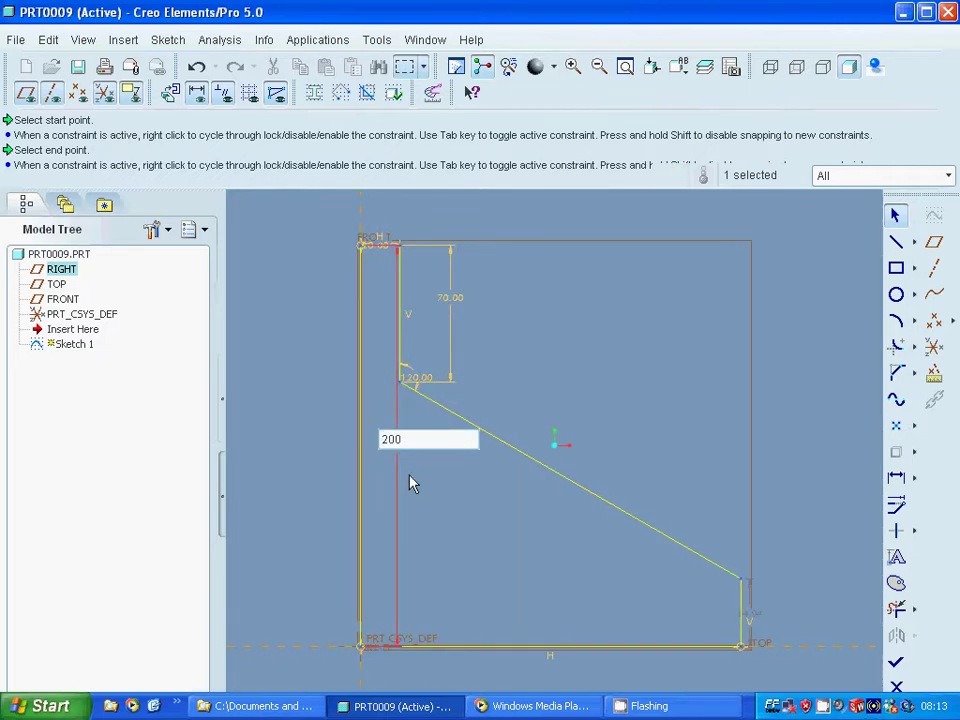
{"action": "key", "text": "Return"}
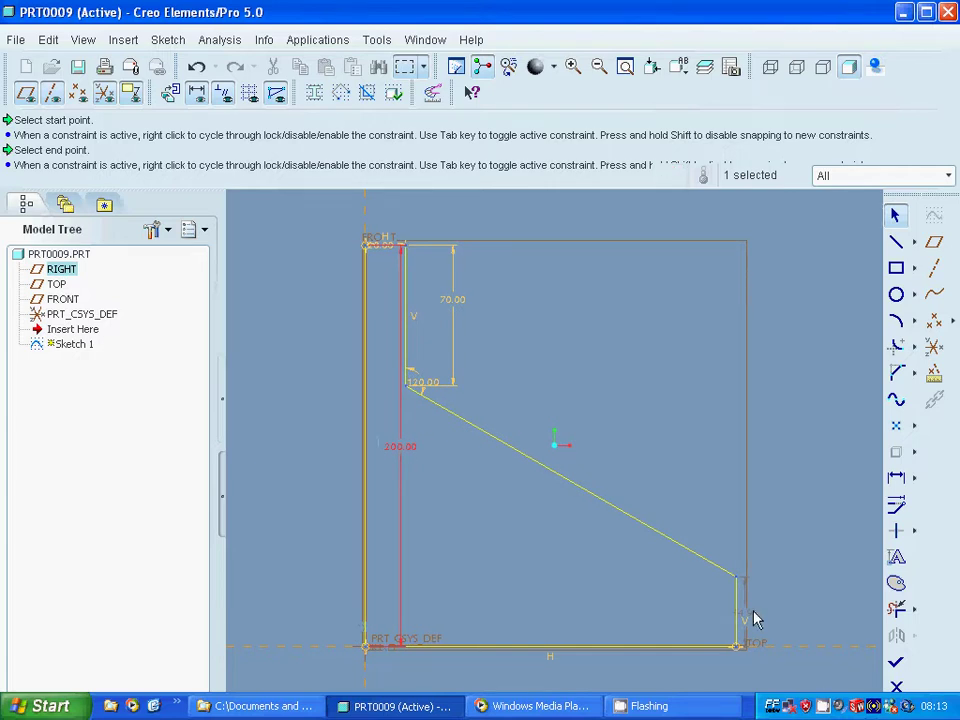
{"action": "double_click", "coordinate": [754, 619]}
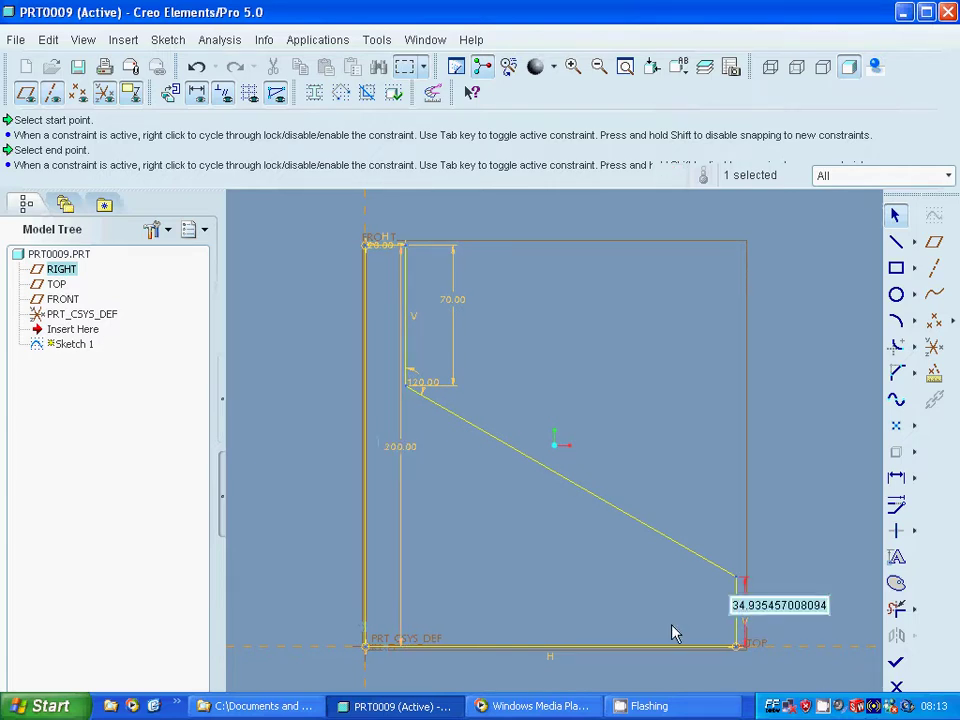
{"action": "type", "text": "35"}
{"action": "key", "text": "Return"}
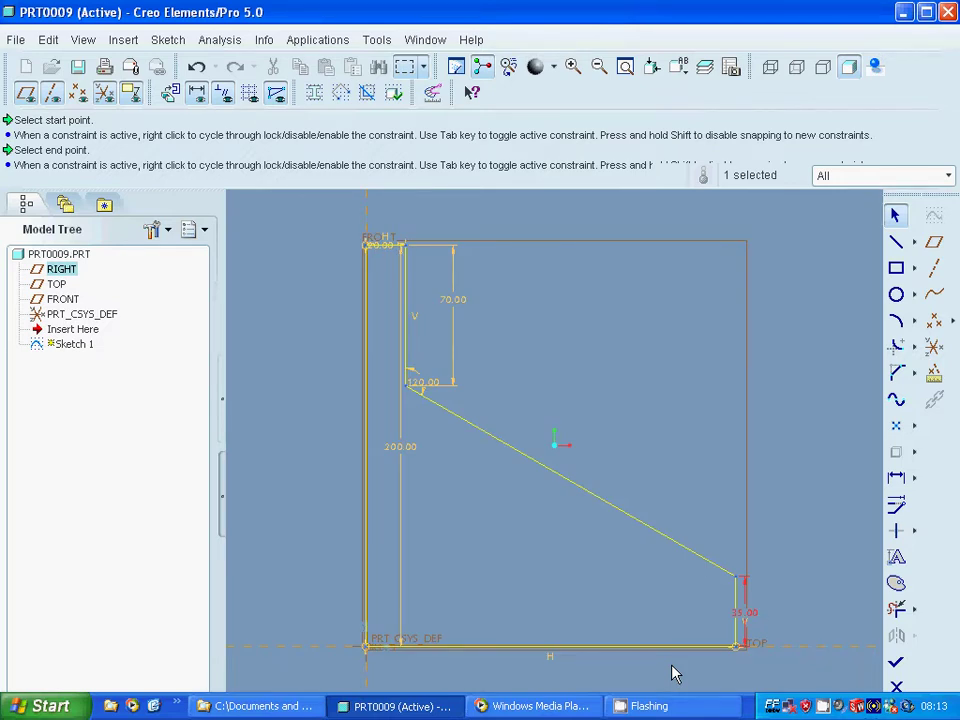
Replace the slanted edge with a shorter slanted line and a horizontal line about 35 above the base, joining the lower outer vertical edge
{"action": "left_click", "coordinate": [708, 567]}
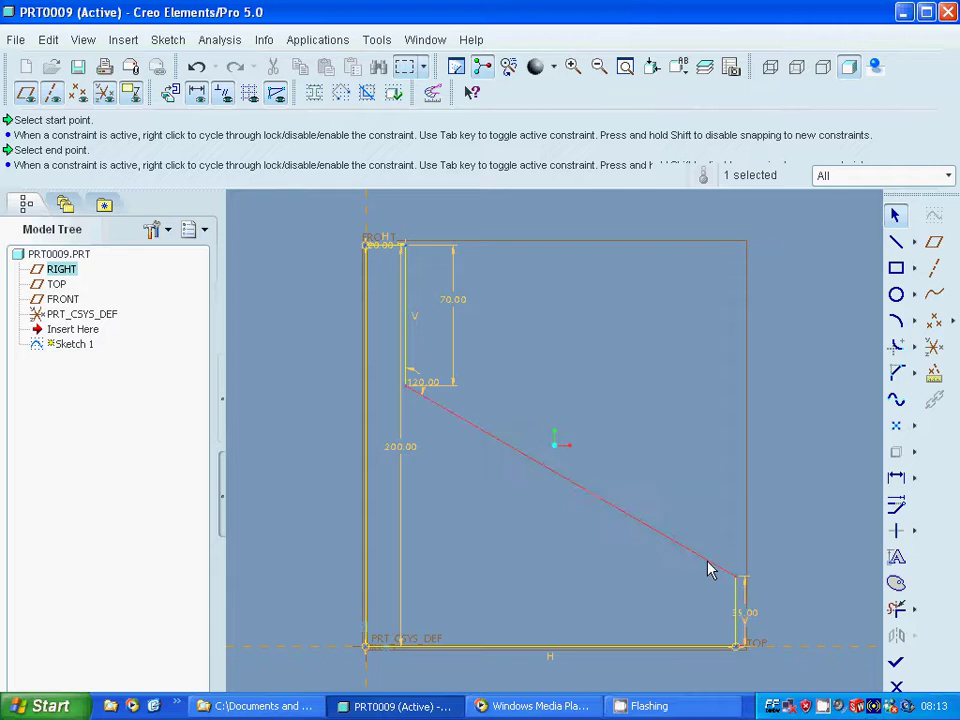
{"action": "right_click", "coordinate": [708, 567]}
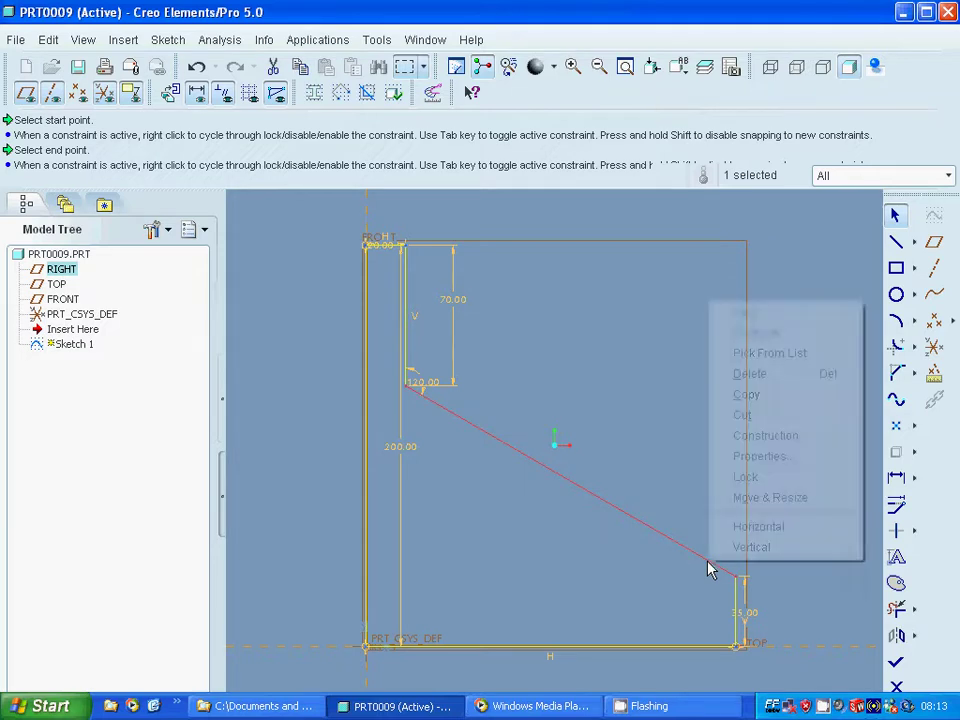
{"action": "left_click", "coordinate": [752, 374]}
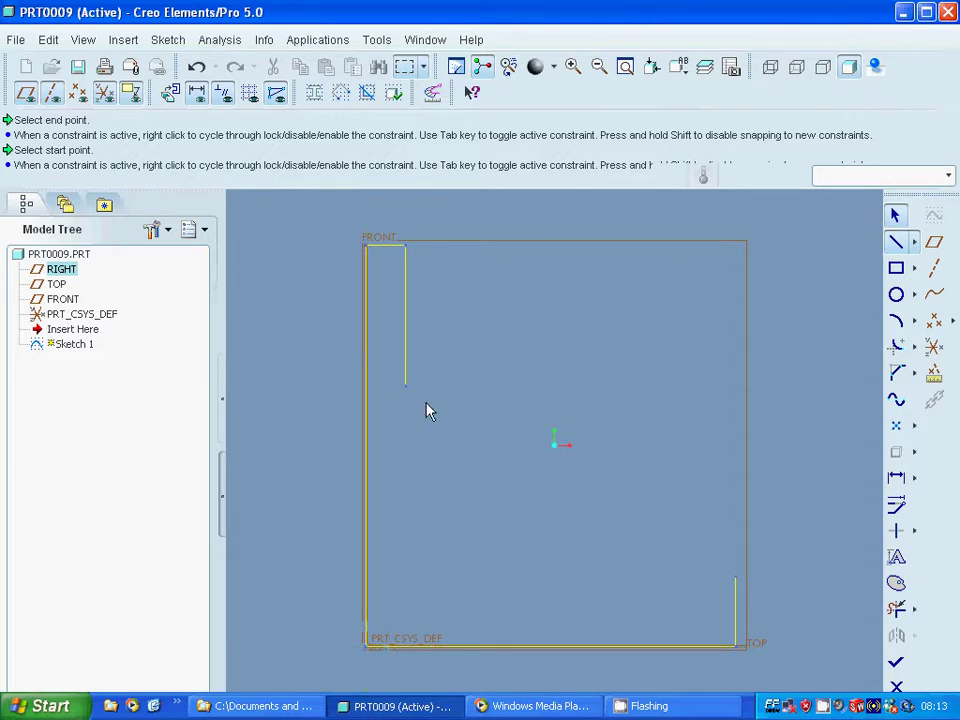
{"action": "left_click", "coordinate": [606, 551]}
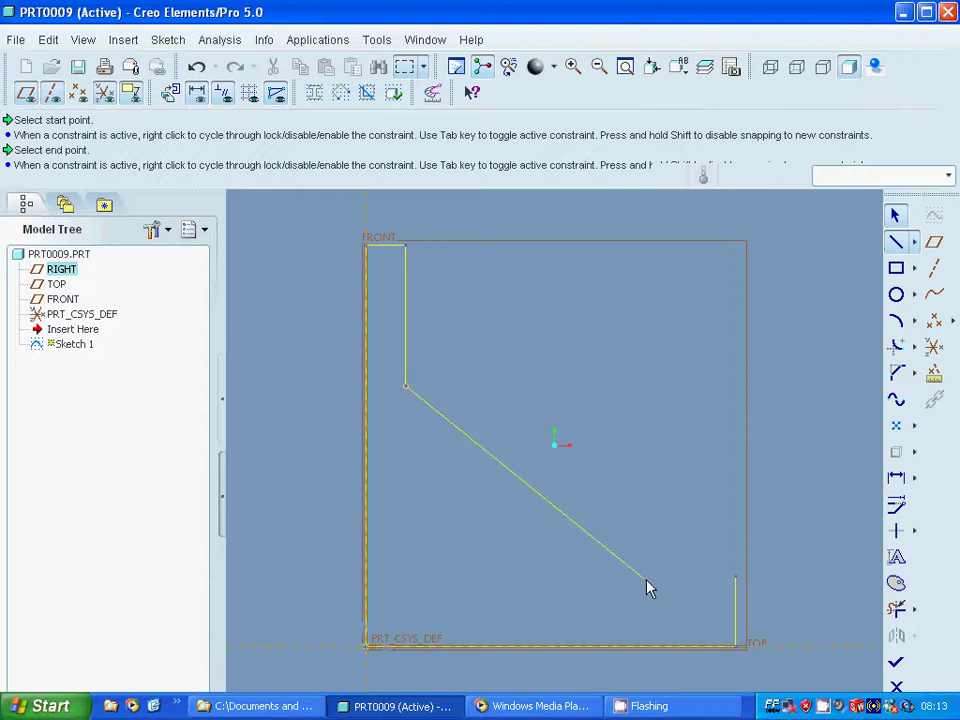
{"action": "left_click", "coordinate": [641, 574]}
{"action": "left_click", "coordinate": [737, 579]}
{"action": "left_click", "coordinate": [896, 215]}
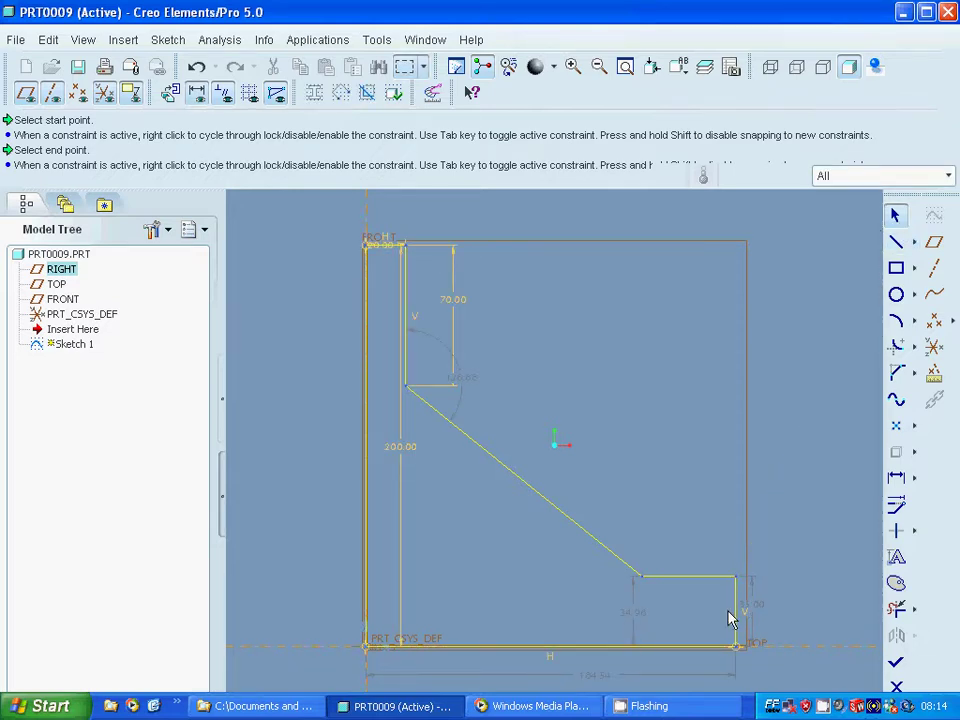
Set the height of the slanted line's lower end above the base to 35
{"action": "left_click", "coordinate": [626, 617]}
{"action": "double_click", "coordinate": [626, 617]}
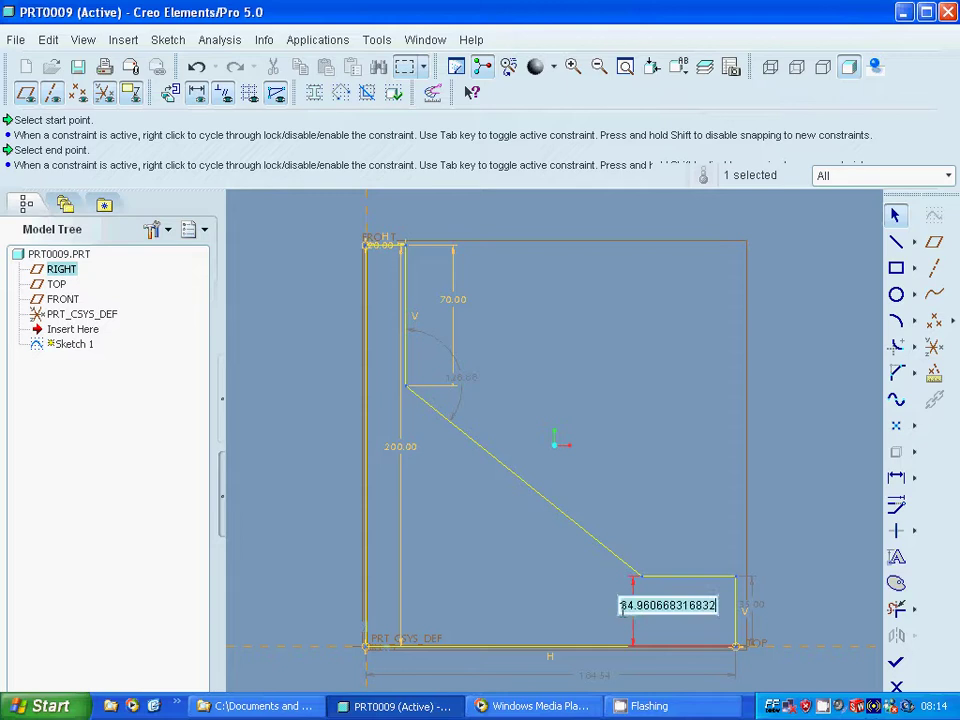
{"action": "type", "text": "35"}
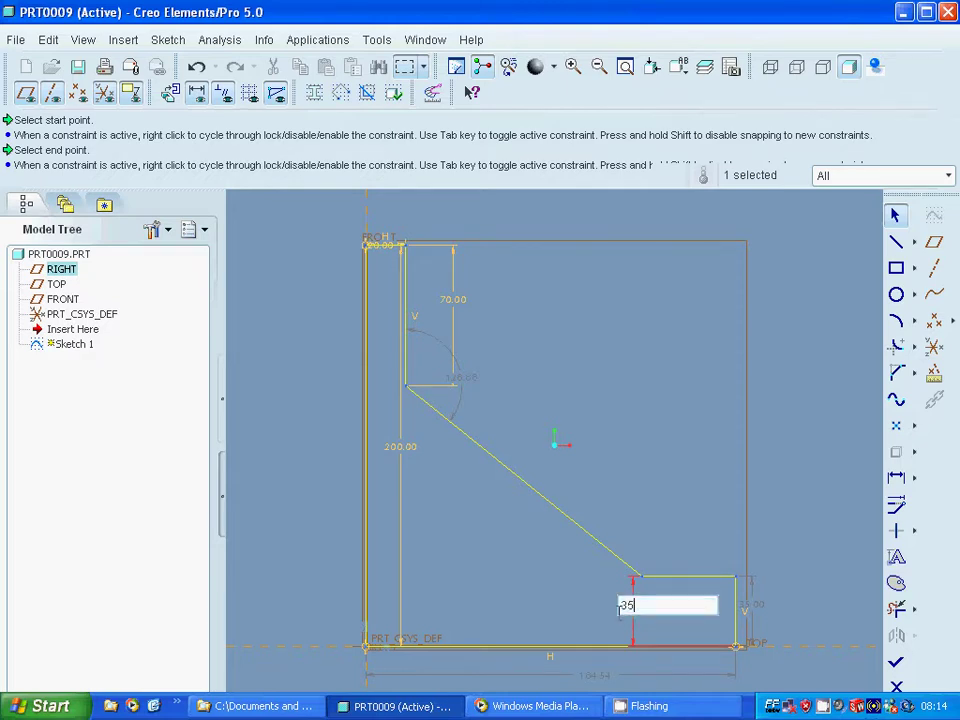
{"action": "key", "text": "Return"}
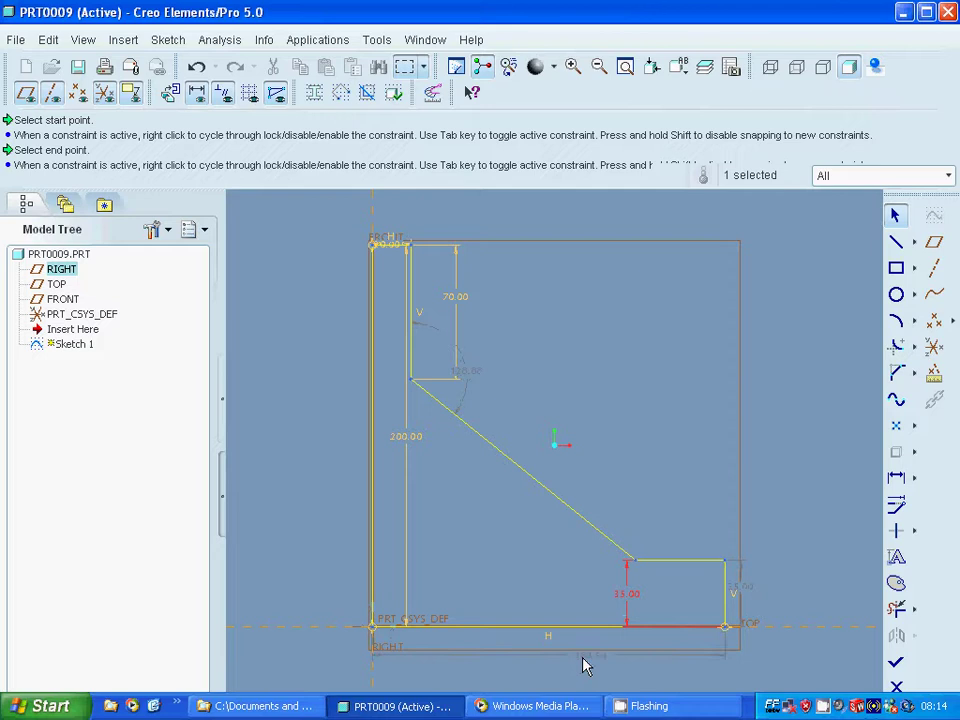
Try to set the angle between the upper vertical edge and the slanted edge to 120 degrees
{"action": "left_click", "coordinate": [585, 659]}
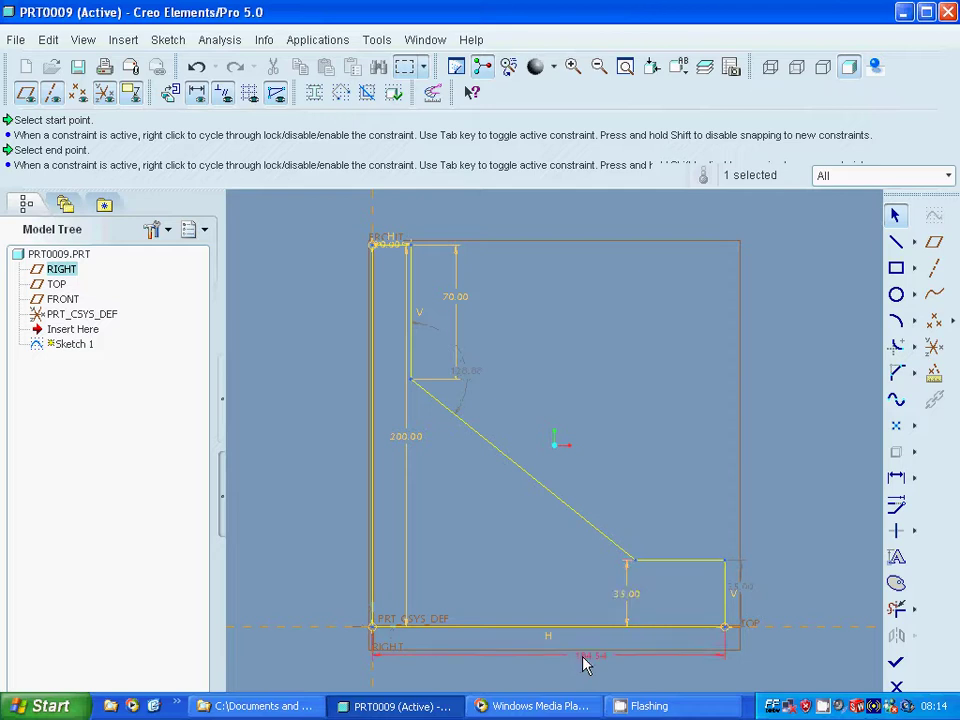
{"action": "double_click", "coordinate": [467, 381]}
{"action": "type", "text": "120"}
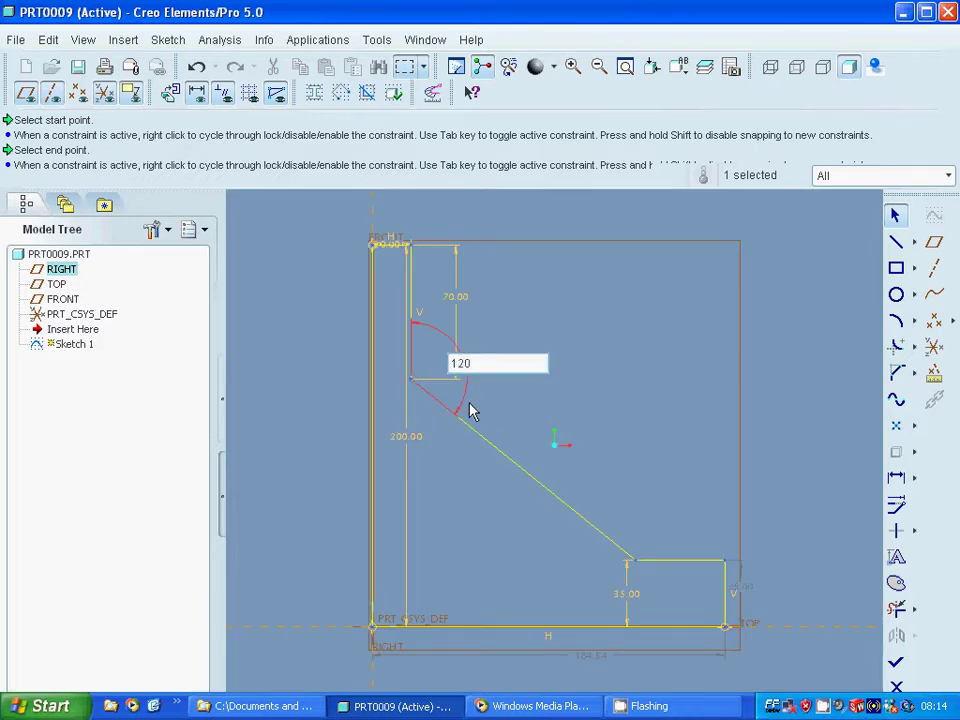
{"action": "key", "text": "Return"}
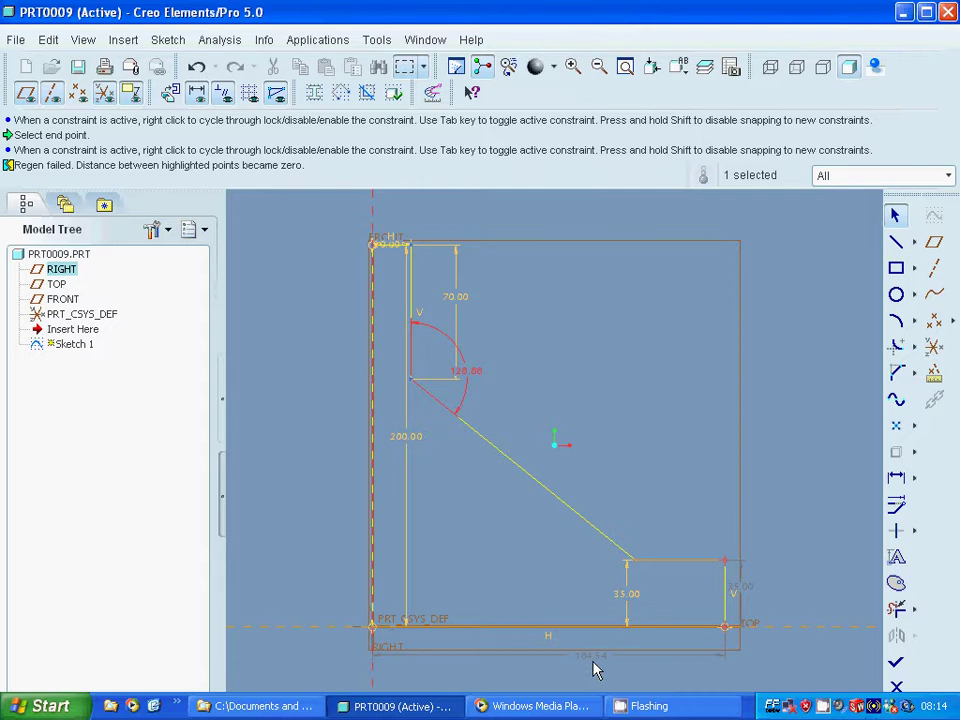
Set the profile's base width to 200 and the slanted edge's angle with the upper vertical edge to 120 degrees
{"action": "double_click", "coordinate": [590, 662]}
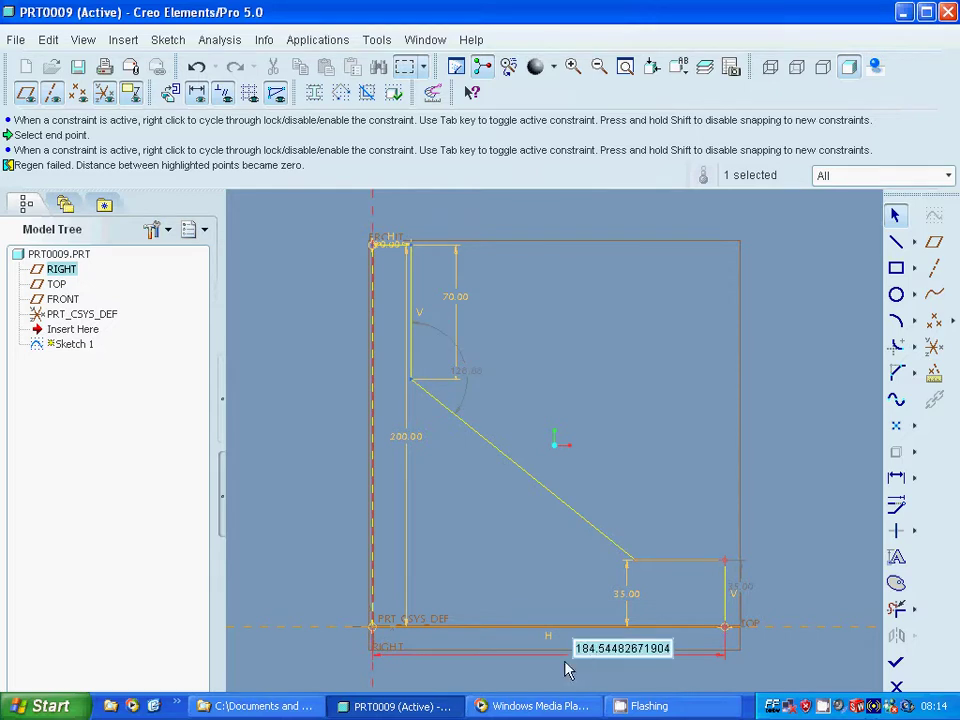
{"action": "type", "text": "200"}
{"action": "key", "text": "Return"}
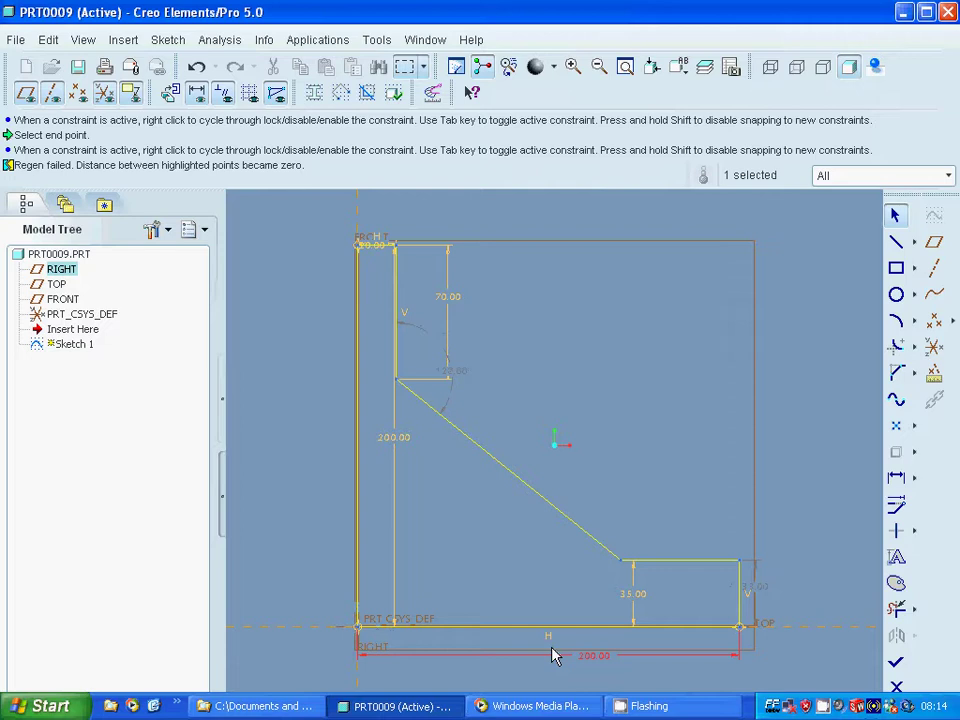
{"action": "double_click", "coordinate": [457, 372]}
{"action": "type", "text": "120"}
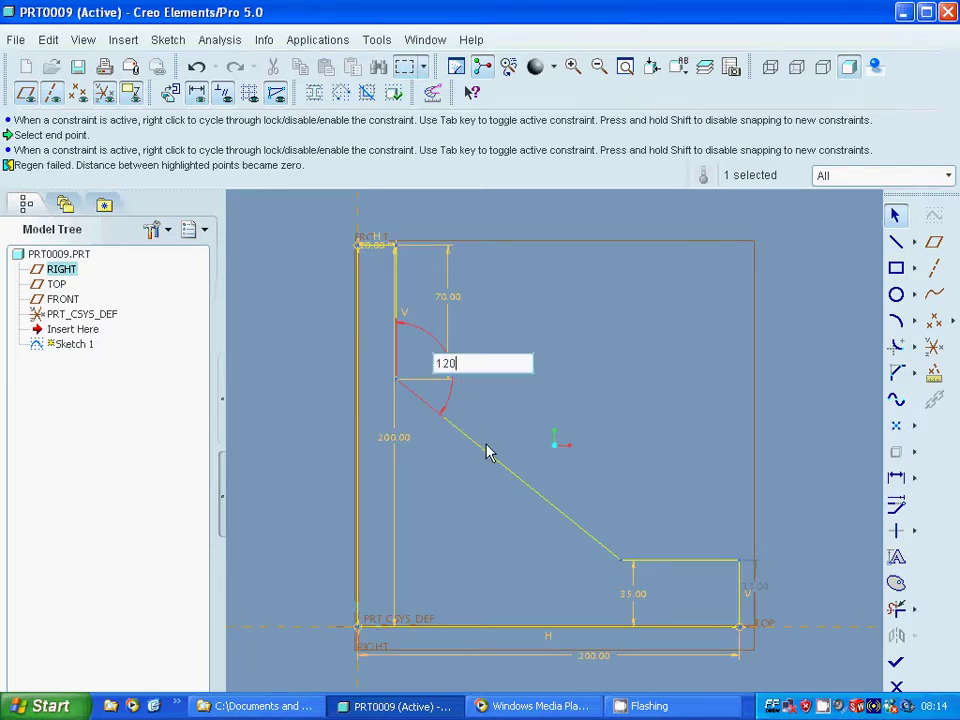
{"action": "key", "text": "Return"}
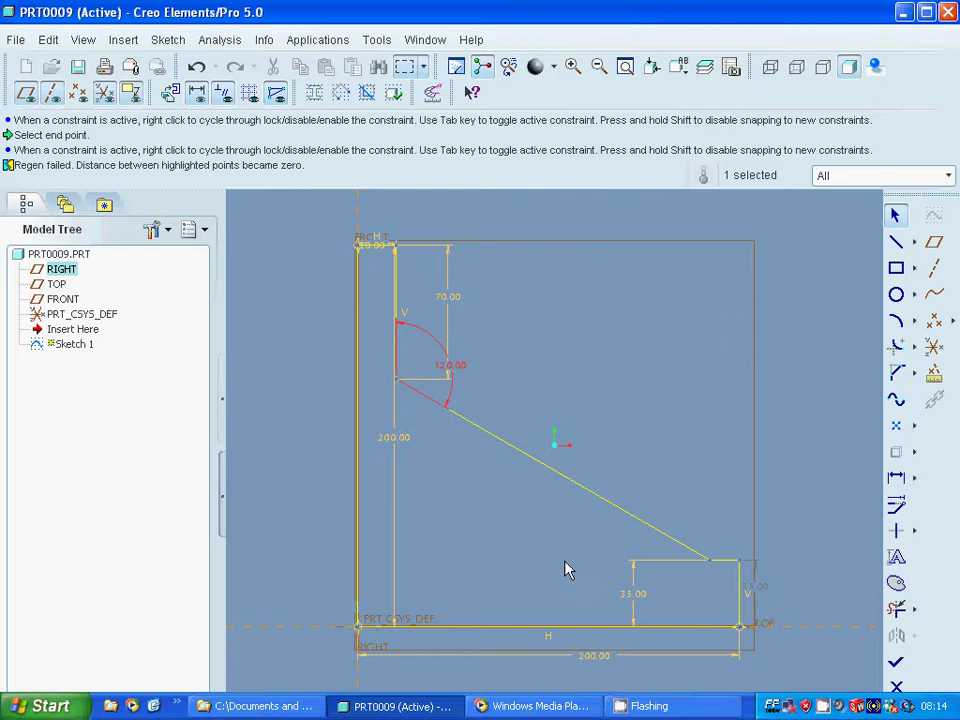
Set the profile's base width to 250 and finish the sketch
{"action": "double_click", "coordinate": [594, 658]}
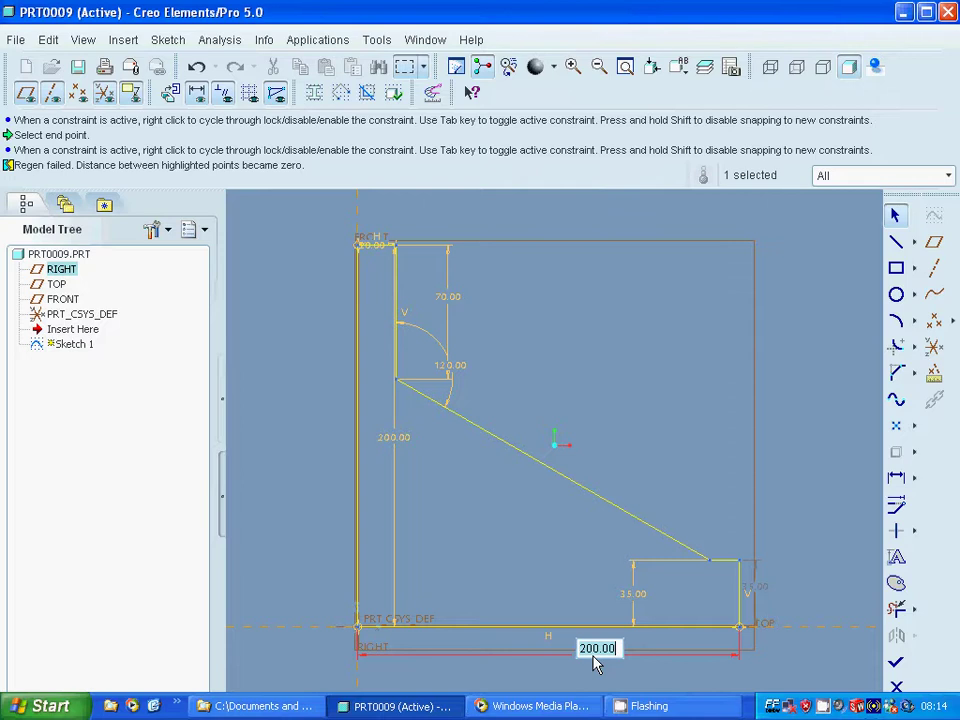
{"action": "type", "text": "250"}
{"action": "key", "text": "Return"}
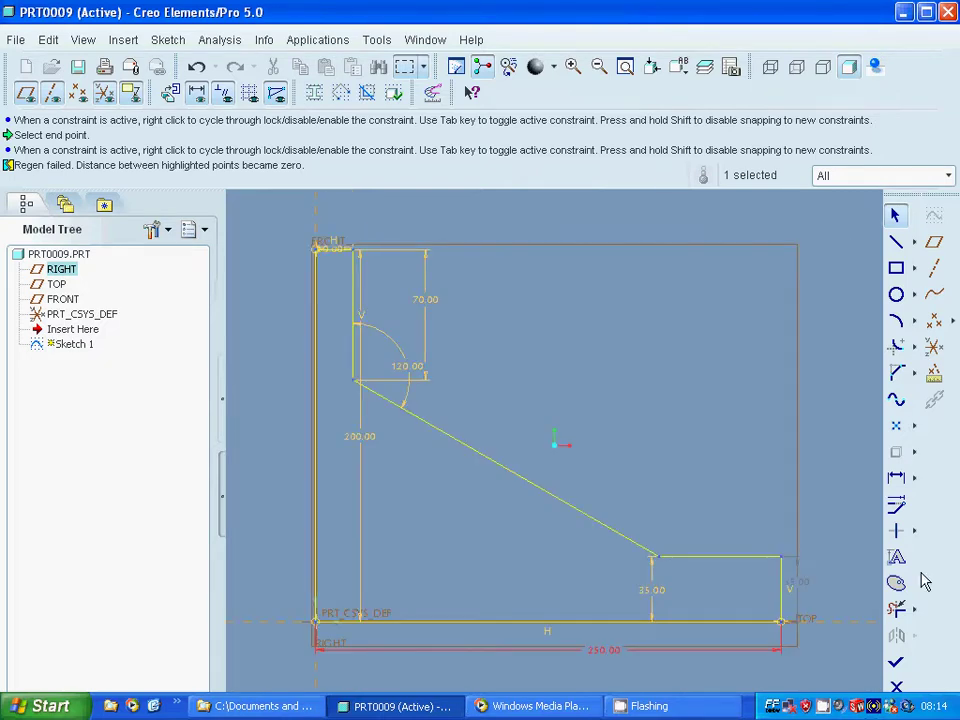
{"action": "left_click", "coordinate": [896, 661]}
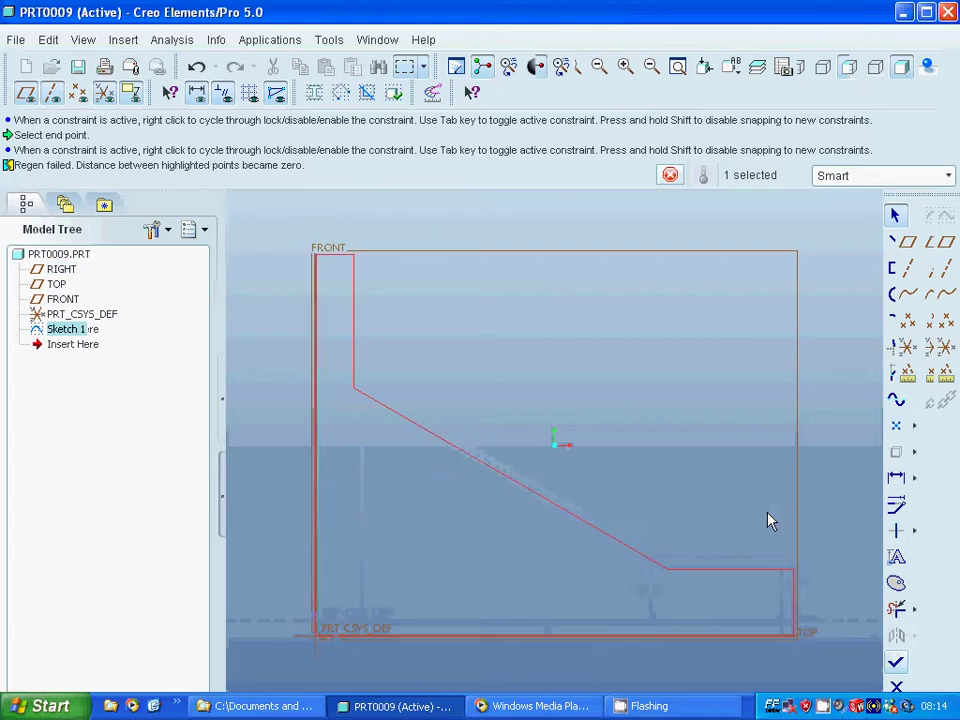
Revolve the profile 360 degrees as a solid about its long inner vertical edge
{"action": "left_click", "coordinate": [946, 241]}
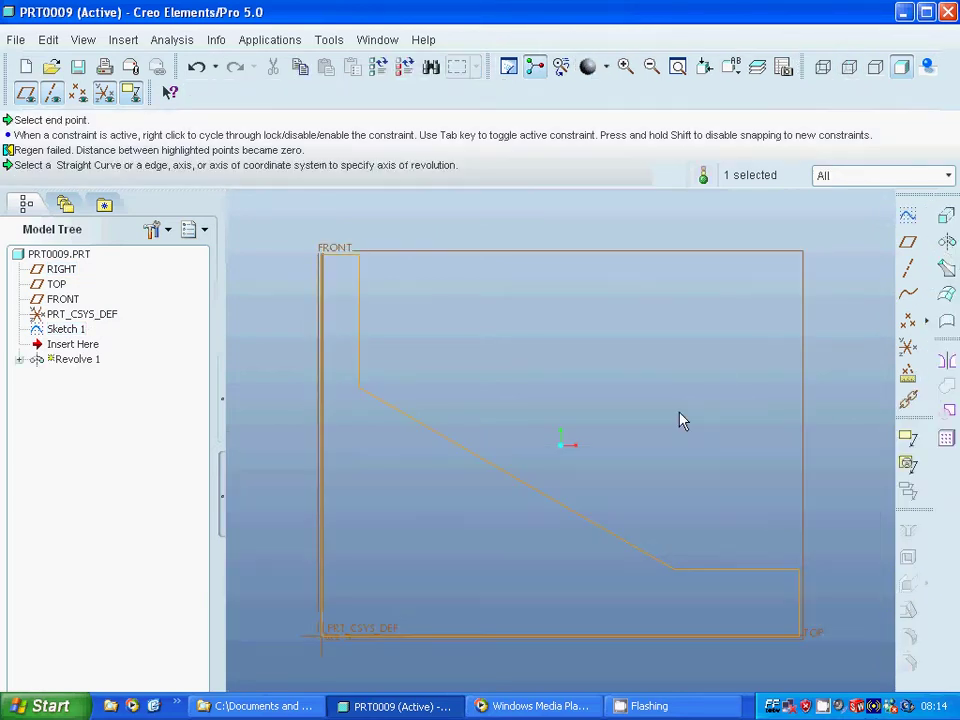
{"action": "left_click", "coordinate": [325, 420]}
{"action": "left_click", "coordinate": [889, 149]}
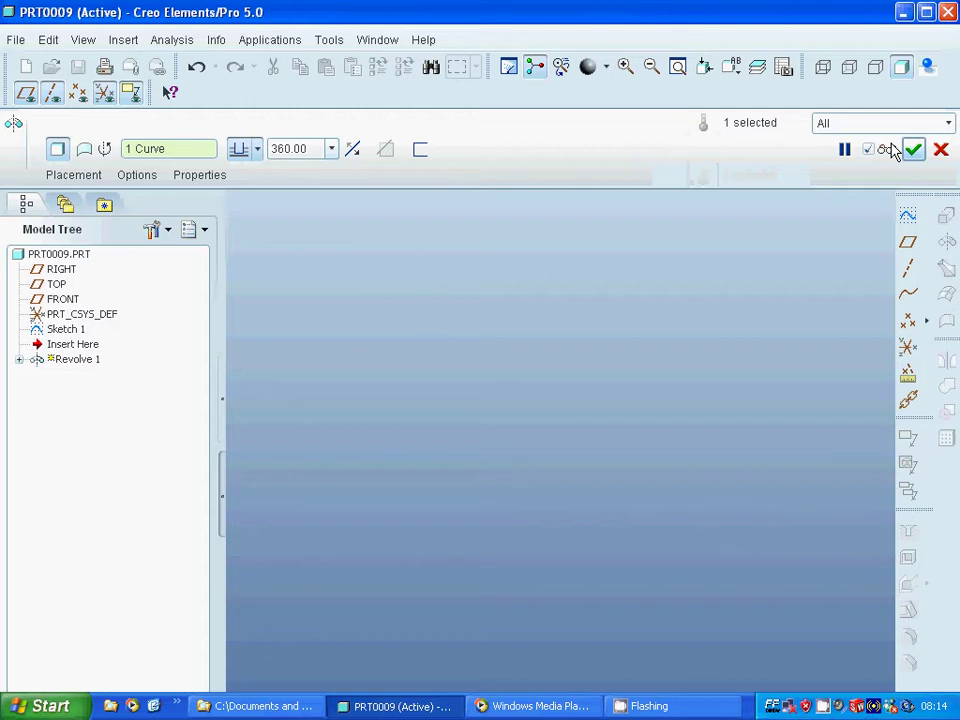
{"action": "left_click", "coordinate": [912, 150]}
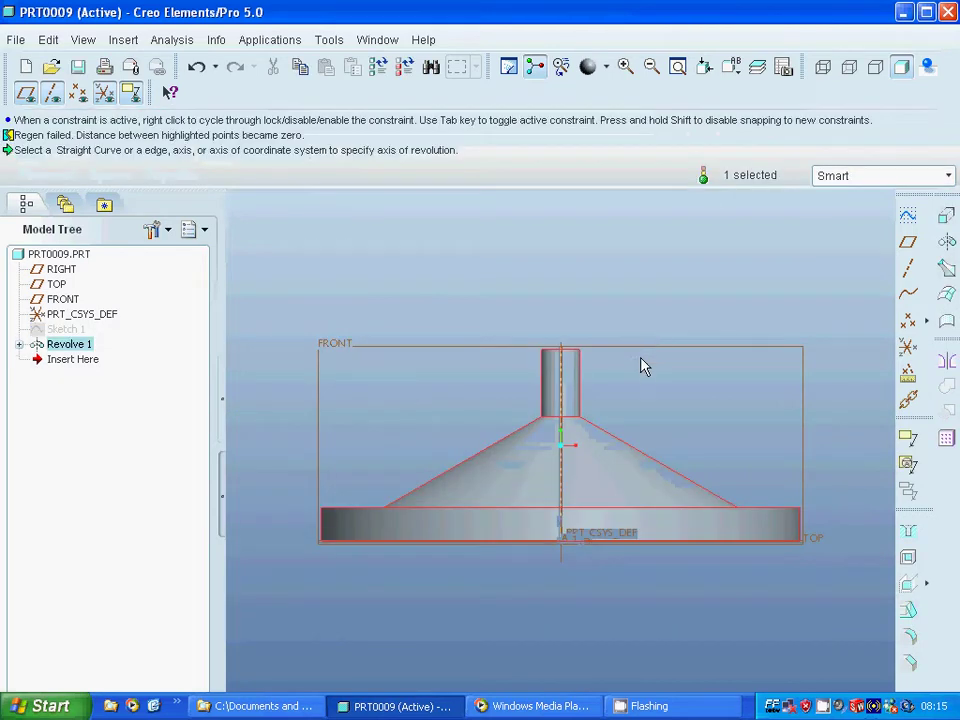
{"action": "middle_click_drag", "start_coordinate": [690, 364], "coordinate": [664, 432]}
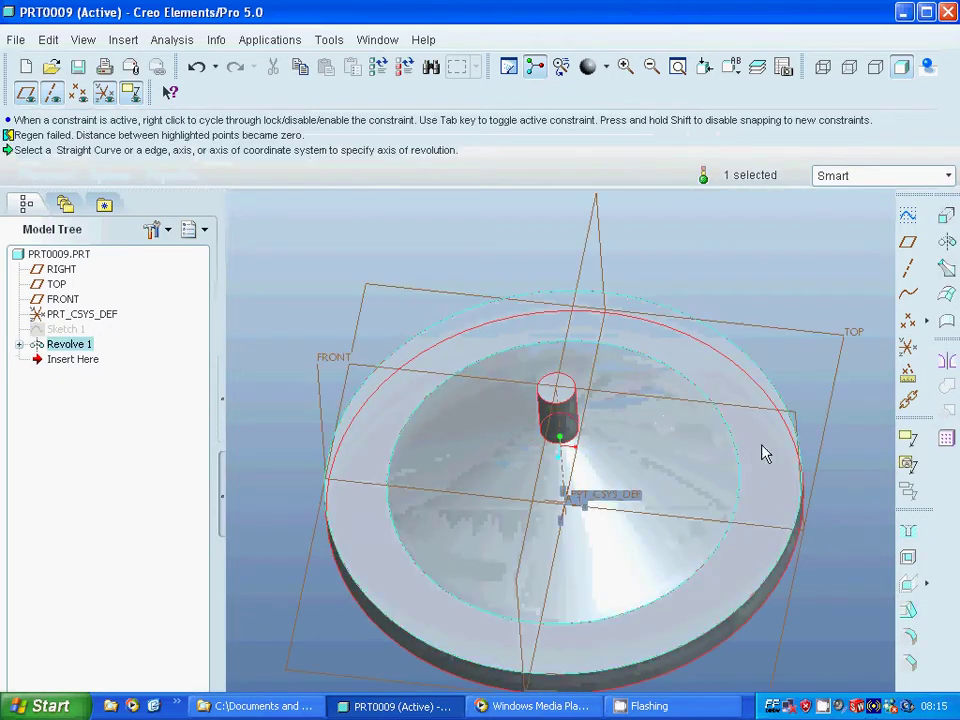
{"action": "left_click", "coordinate": [911, 222]}
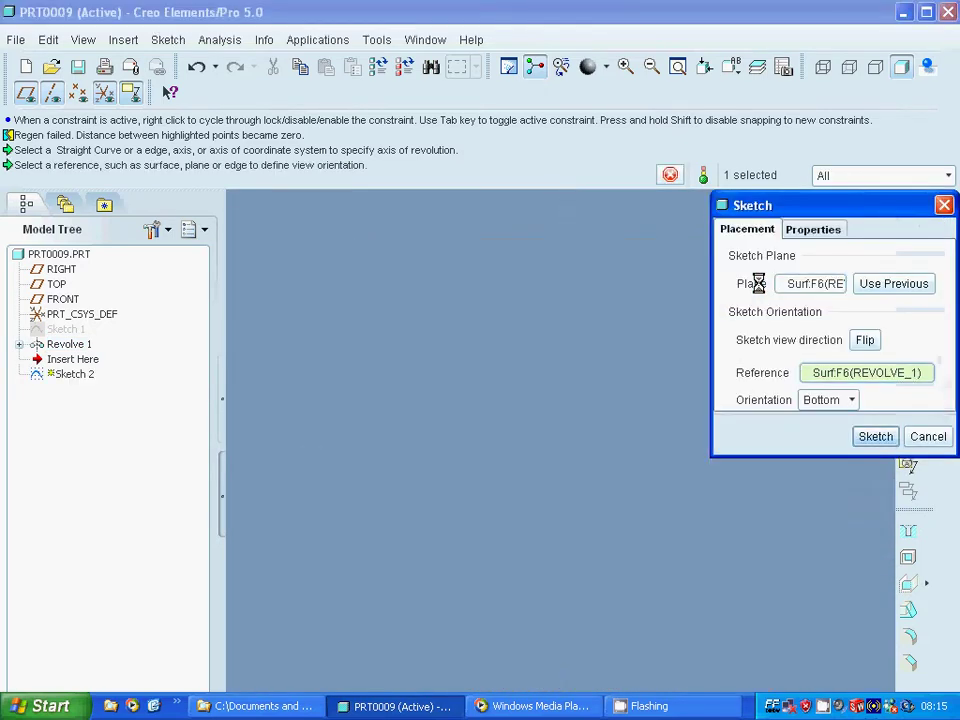
{"action": "left_click", "coordinate": [868, 438]}
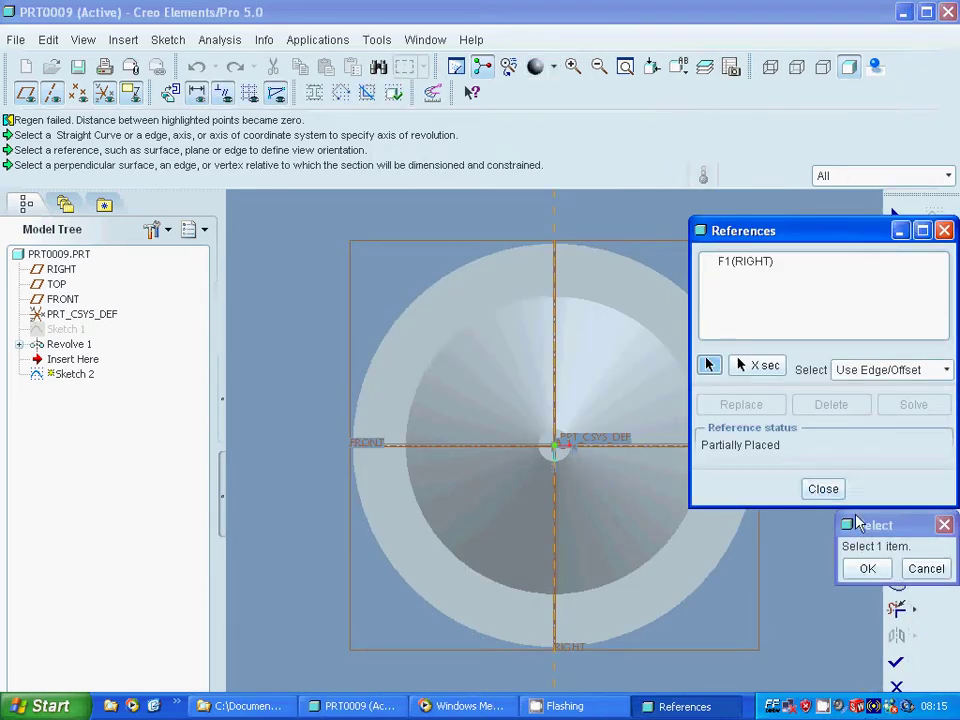
{"action": "left_click", "coordinate": [920, 568]}
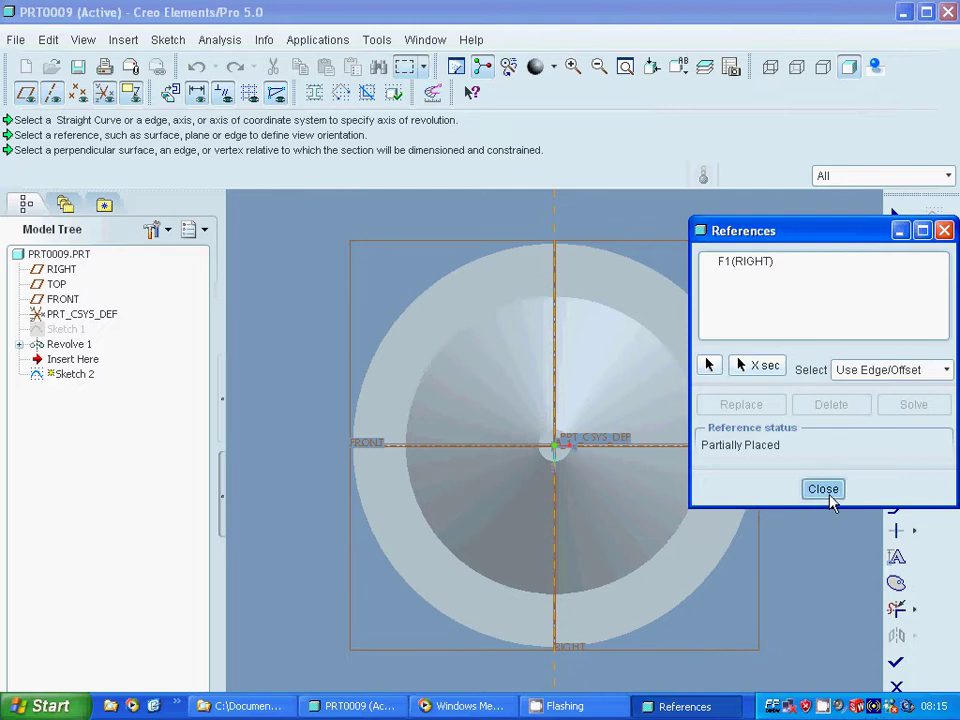
{"action": "left_click", "coordinate": [823, 489]}
{"action": "left_click", "coordinate": [446, 403]}
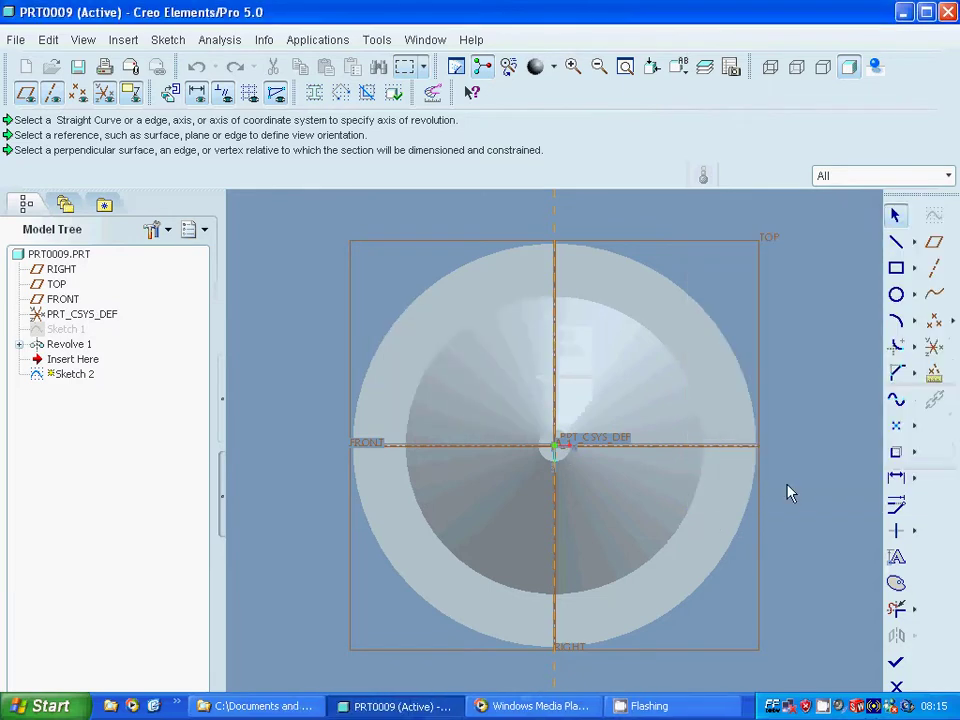
{"action": "left_click", "coordinate": [896, 686]}
{"action": "left_click", "coordinate": [446, 398]}
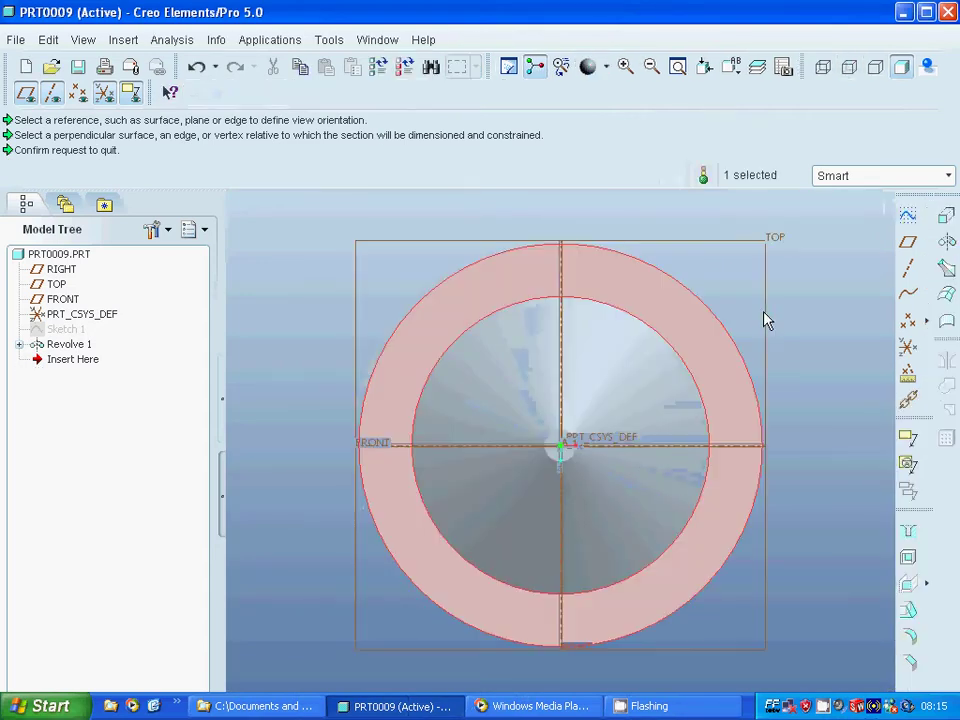
Sketch a circle about 50 in diameter on the flange's upper face, centred on the horizontal reference about 217 from the part's axis
{"action": "left_click", "coordinate": [908, 216]}
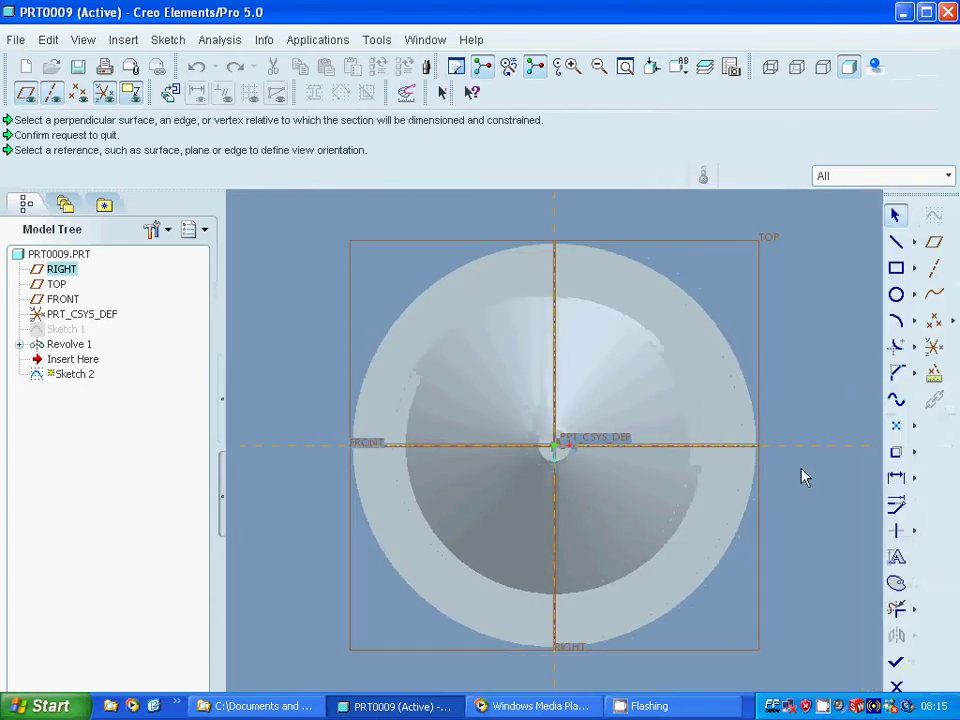
{"action": "left_click", "coordinate": [896, 295]}
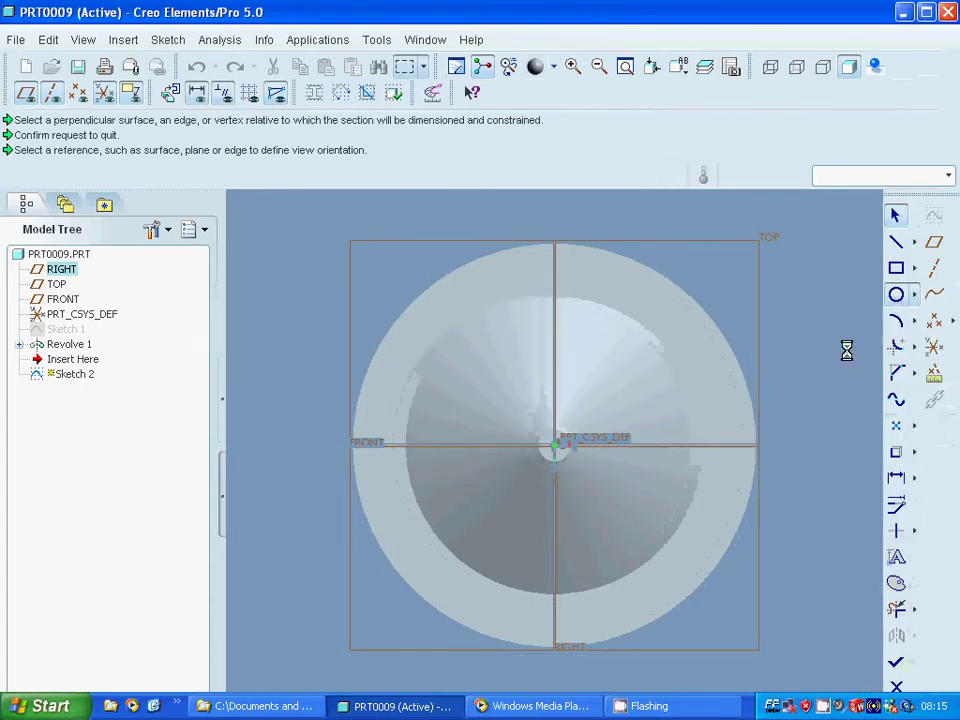
{"action": "left_click", "coordinate": [732, 455]}
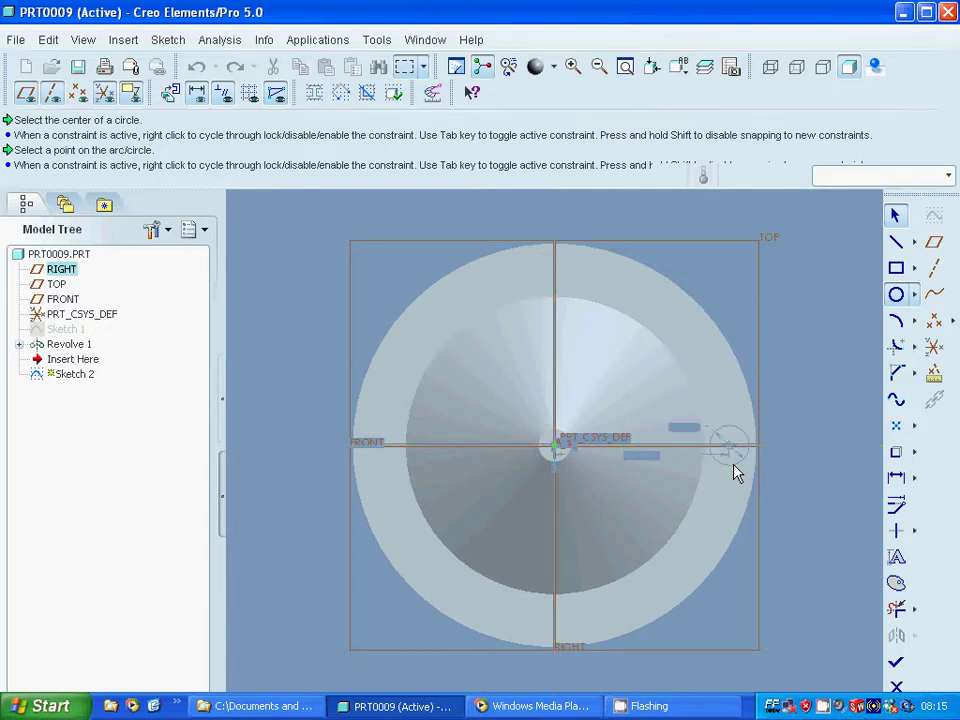
{"action": "left_click", "coordinate": [736, 464]}
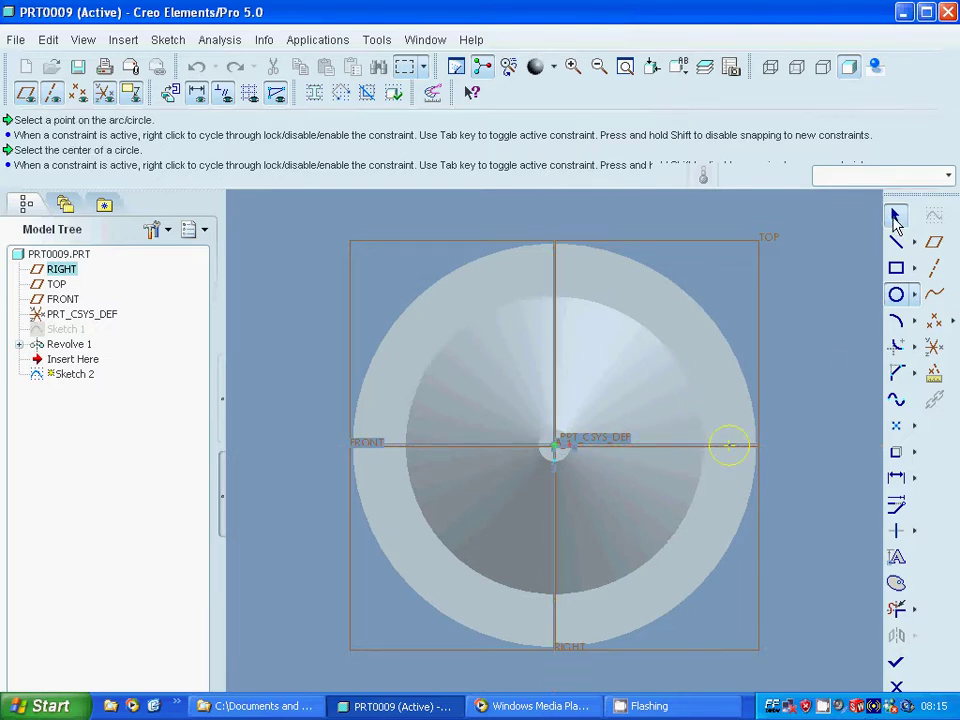
{"action": "left_click", "coordinate": [895, 222]}
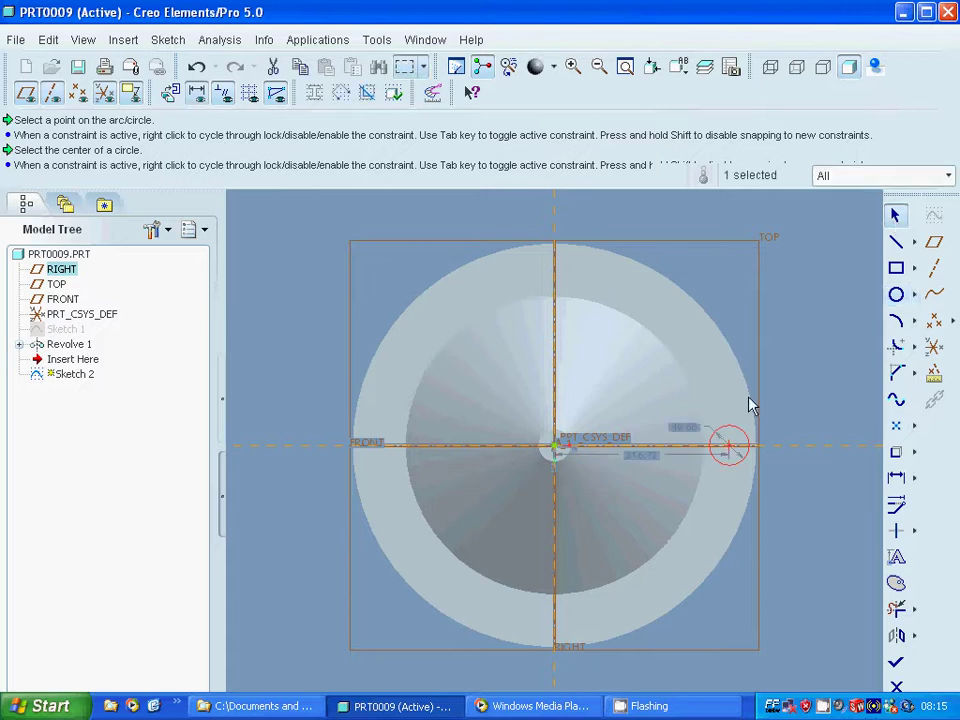
Set the circle's diameter to 30 and its centre distance from the part's axis to 215, and finish the sketch
{"action": "double_click", "coordinate": [677, 434]}
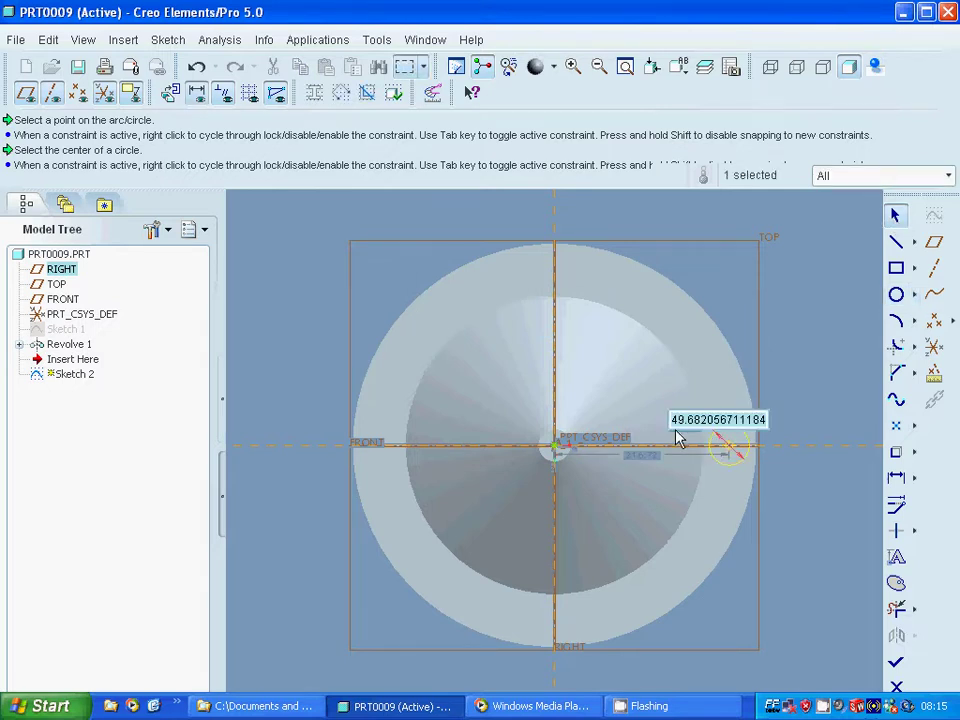
{"action": "type", "text": "30"}
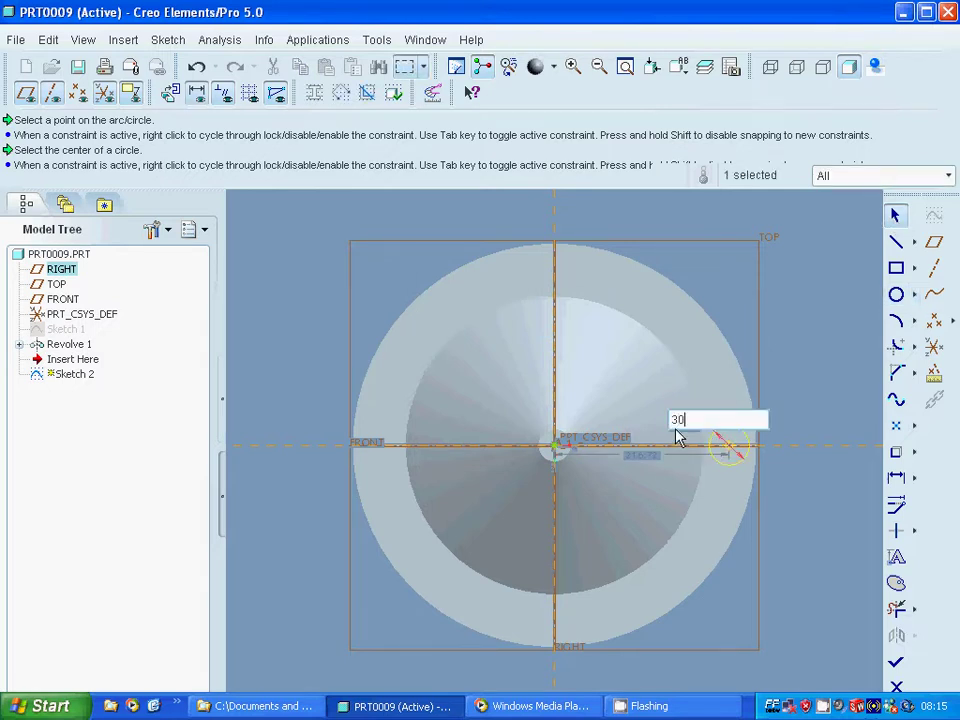
{"action": "key", "text": "Return"}
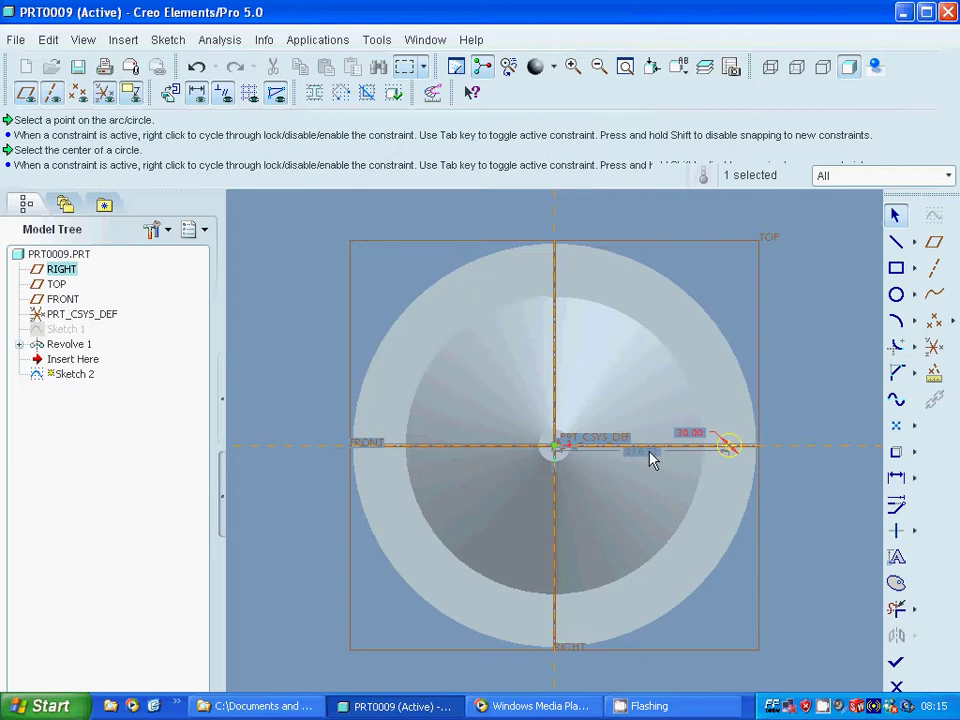
{"action": "left_click", "coordinate": [643, 462]}
{"action": "double_click", "coordinate": [641, 453]}
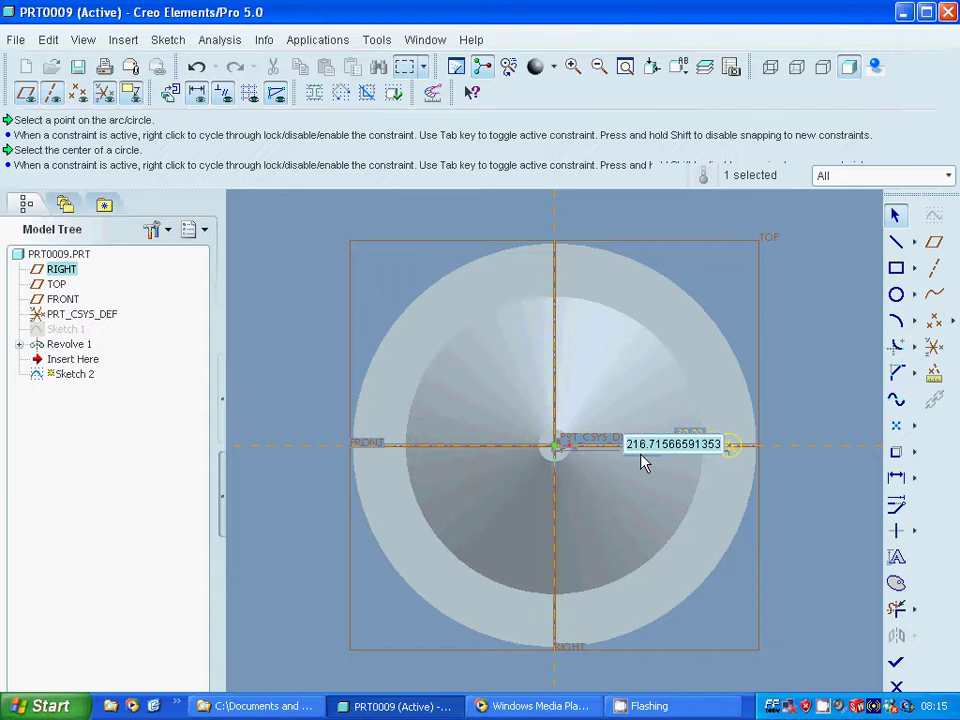
{"action": "type", "text": "215"}
{"action": "key", "text": "Return"}
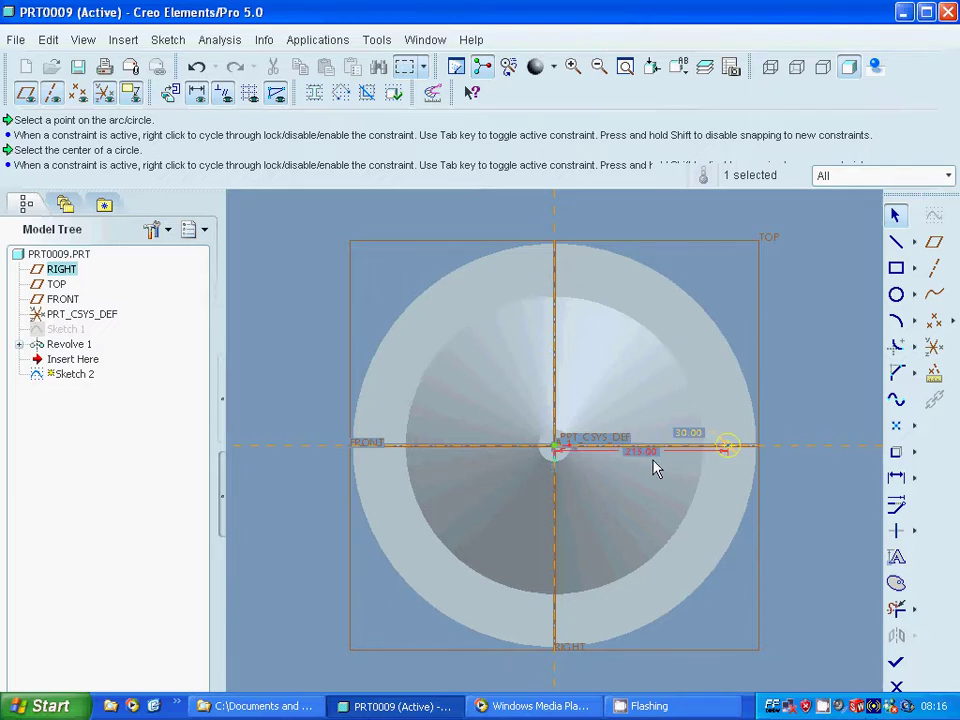
{"action": "left_click", "coordinate": [896, 662]}
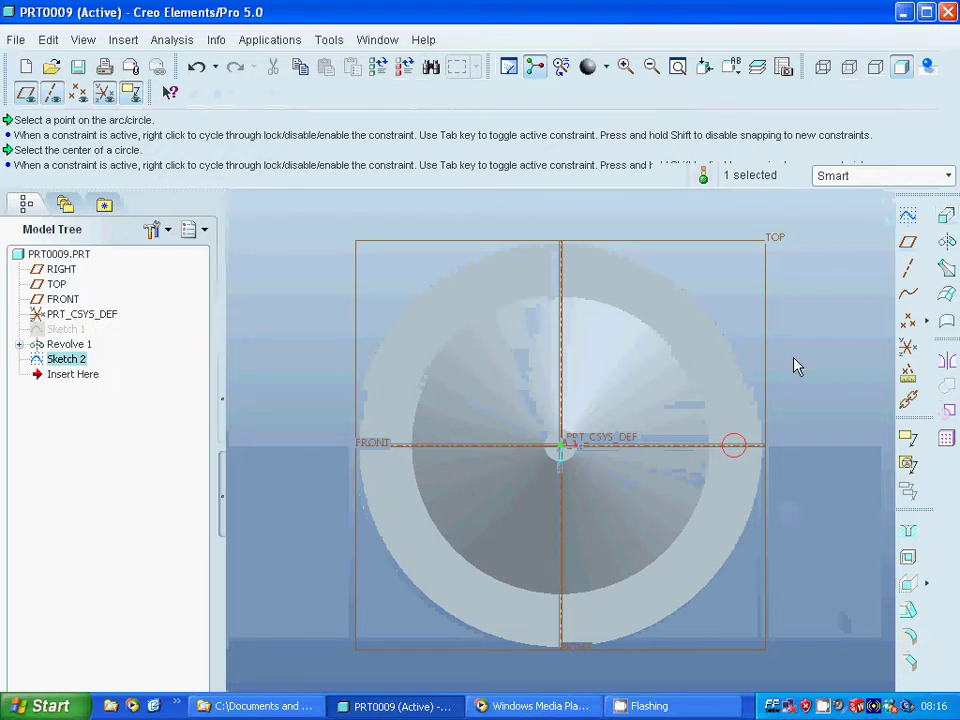
Extrude the flange circle as a material-removing cut with its depth set to through all
{"action": "left_click", "coordinate": [946, 216]}
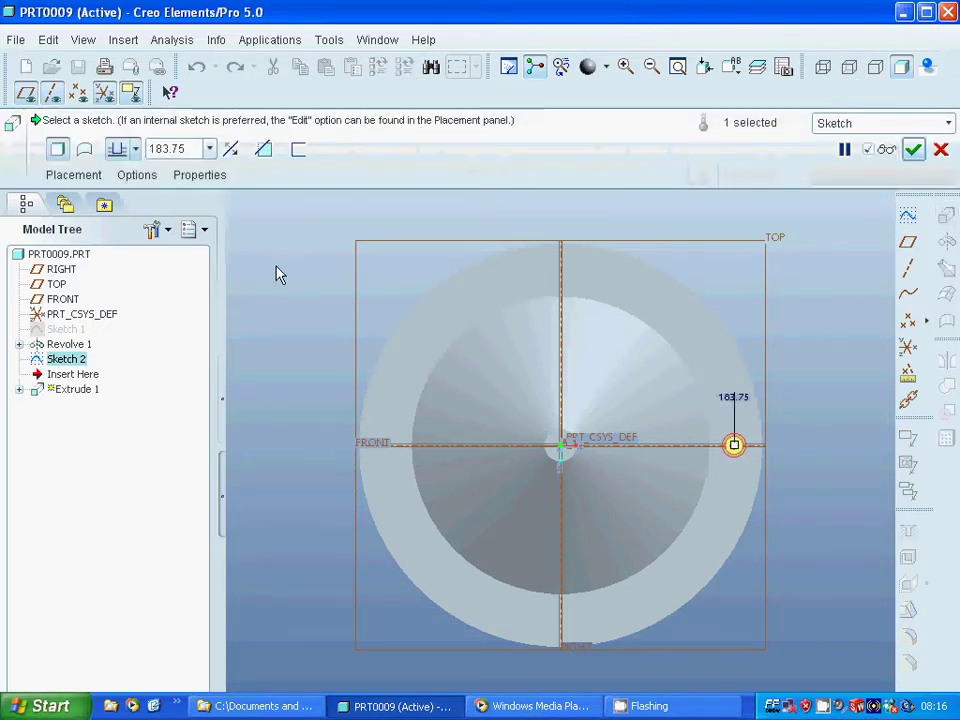
{"action": "middle_click_drag", "start_coordinate": [326, 343], "coordinate": [282, 276]}
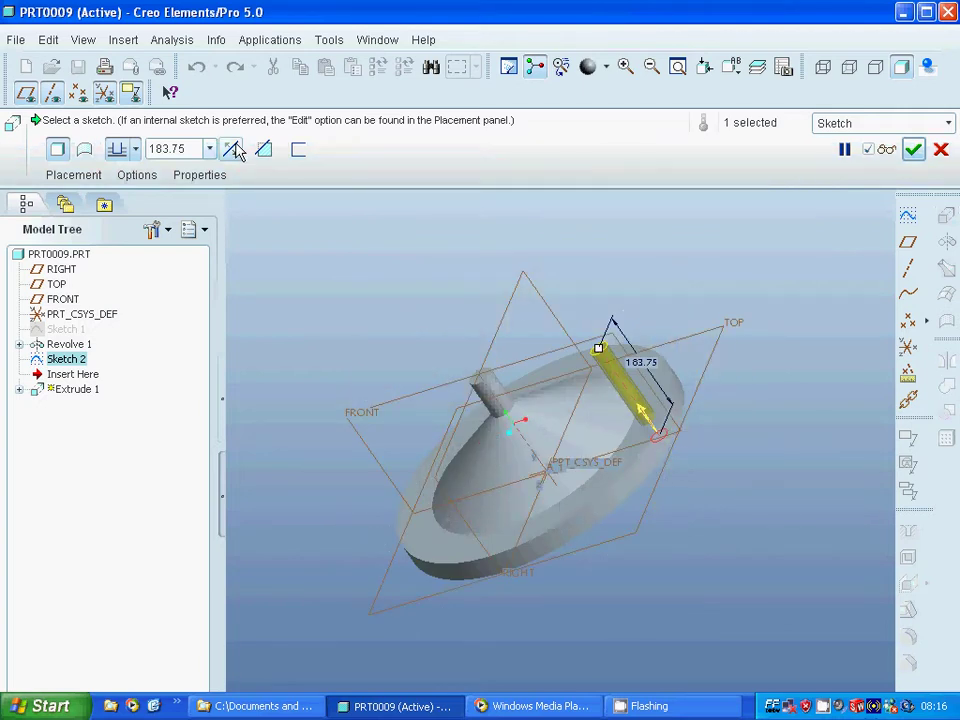
{"action": "left_click", "coordinate": [264, 149]}
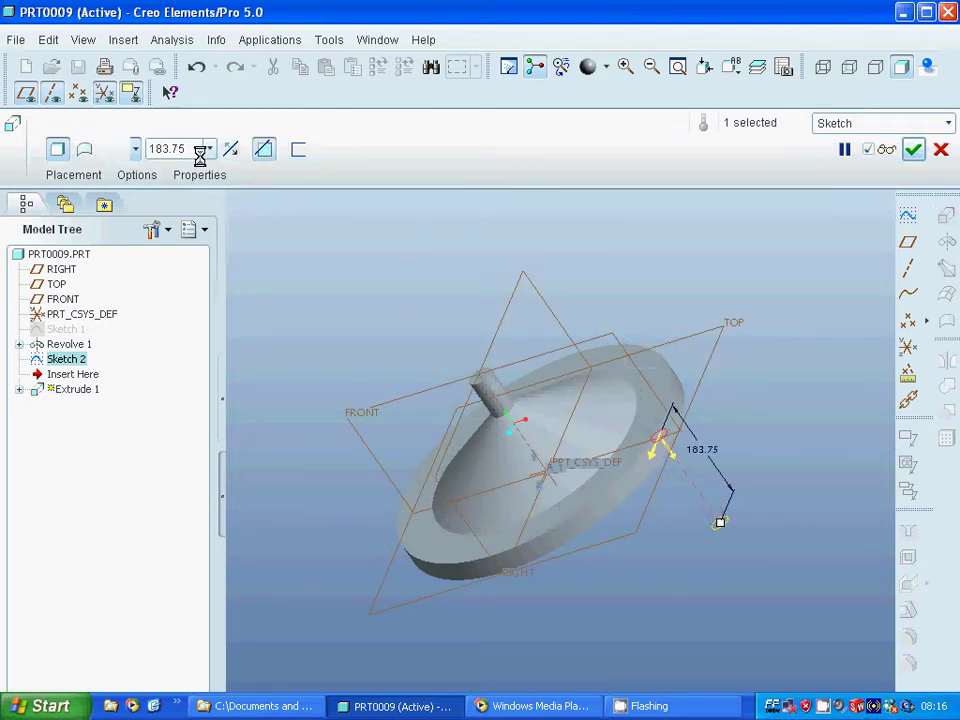
{"action": "left_click", "coordinate": [135, 149]}
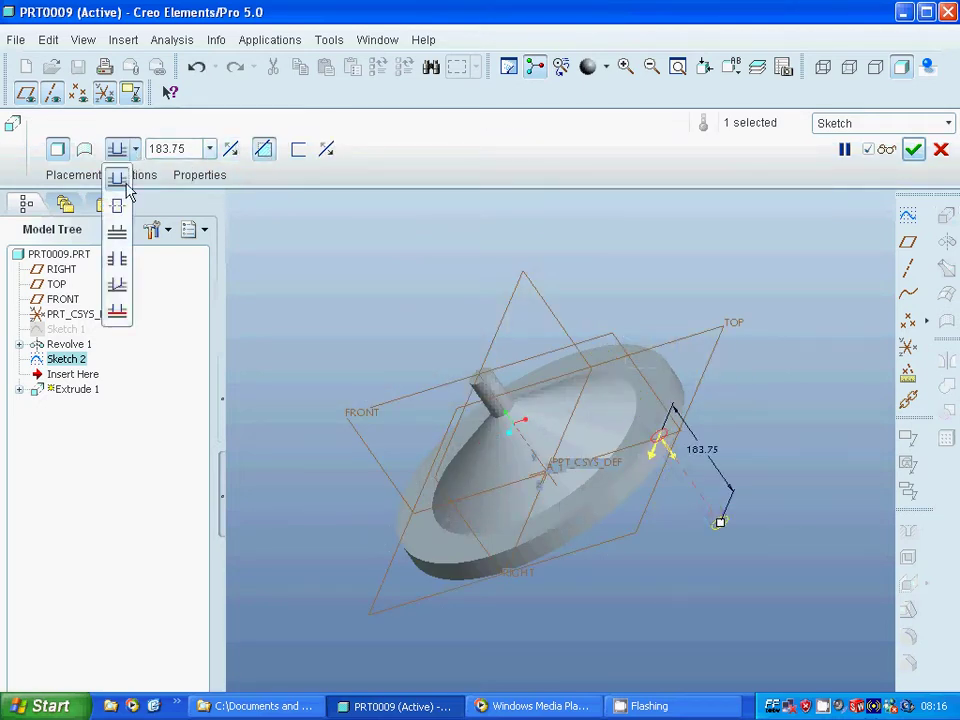
{"action": "left_click", "coordinate": [120, 259]}
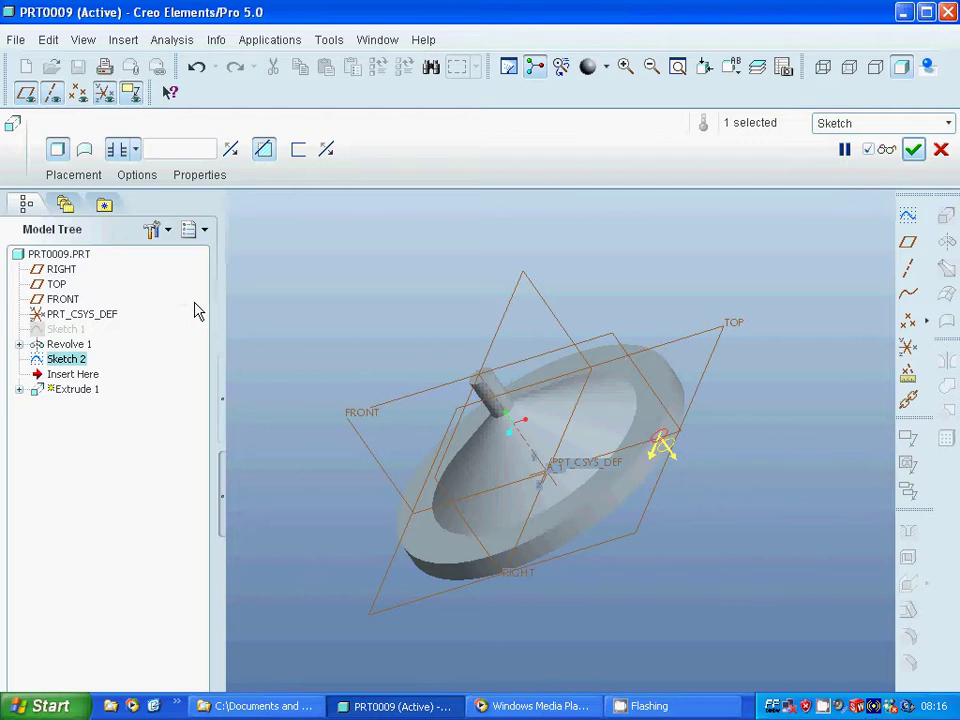
{"action": "left_click", "coordinate": [913, 149]}
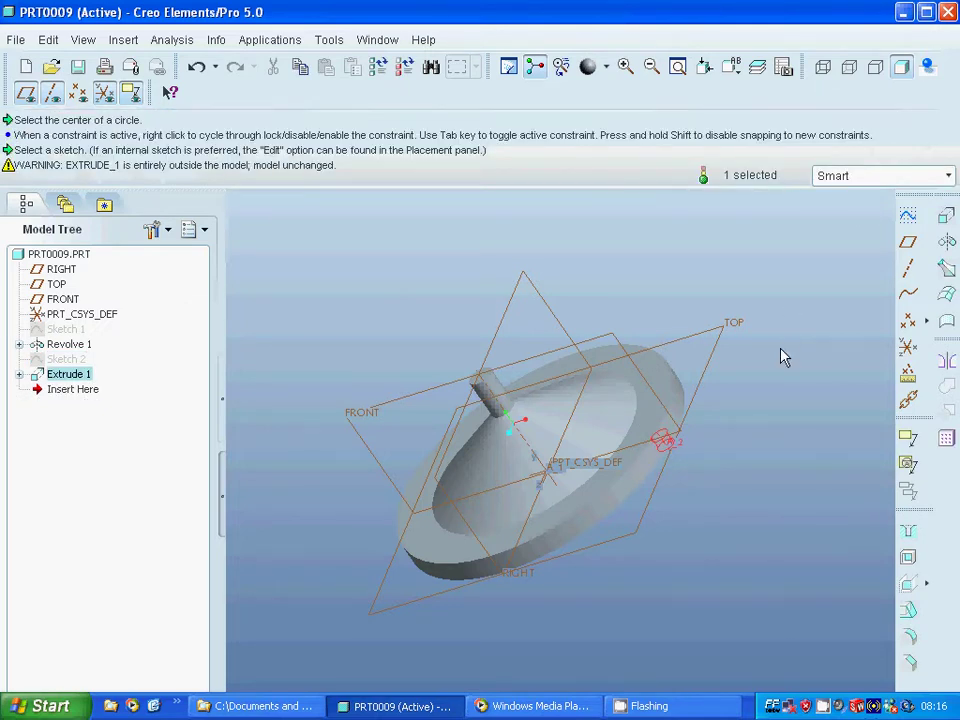
{"action": "left_click", "coordinate": [783, 357]}
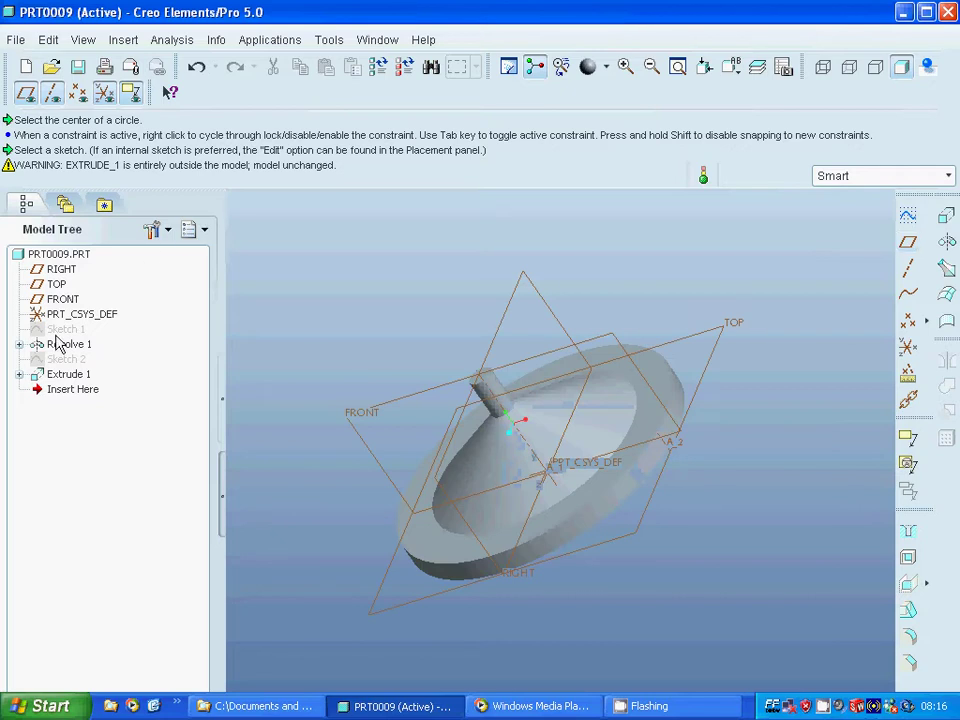
Redefine the circular extruded cut so its depth direction is reversed to pass through the flange
{"action": "left_click", "coordinate": [84, 379]}
{"action": "right_click", "coordinate": [84, 379]}
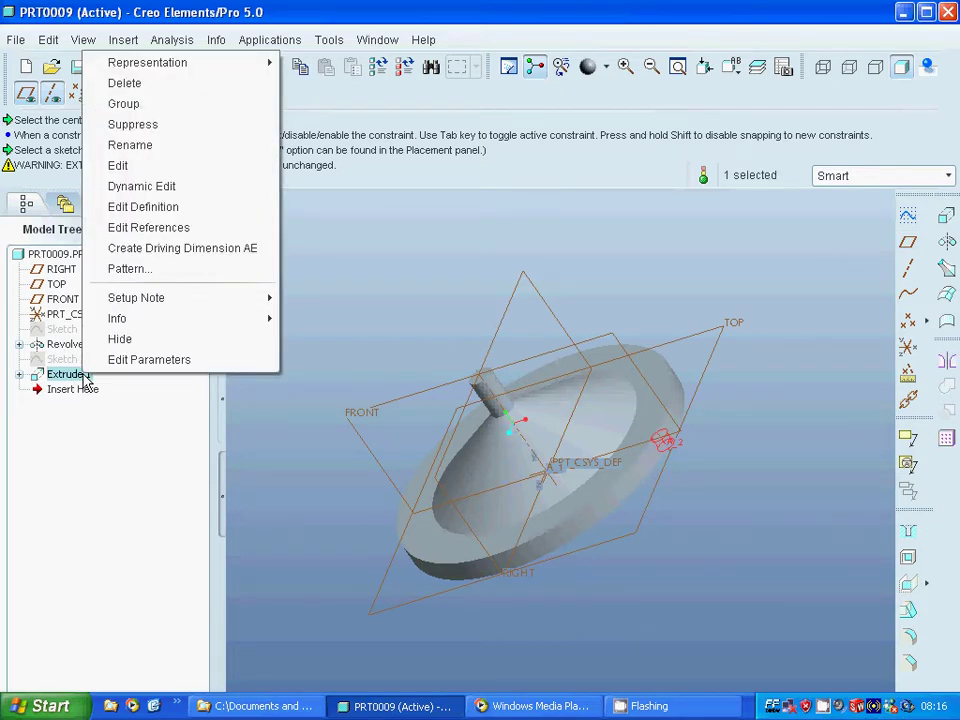
{"action": "left_click", "coordinate": [150, 207]}
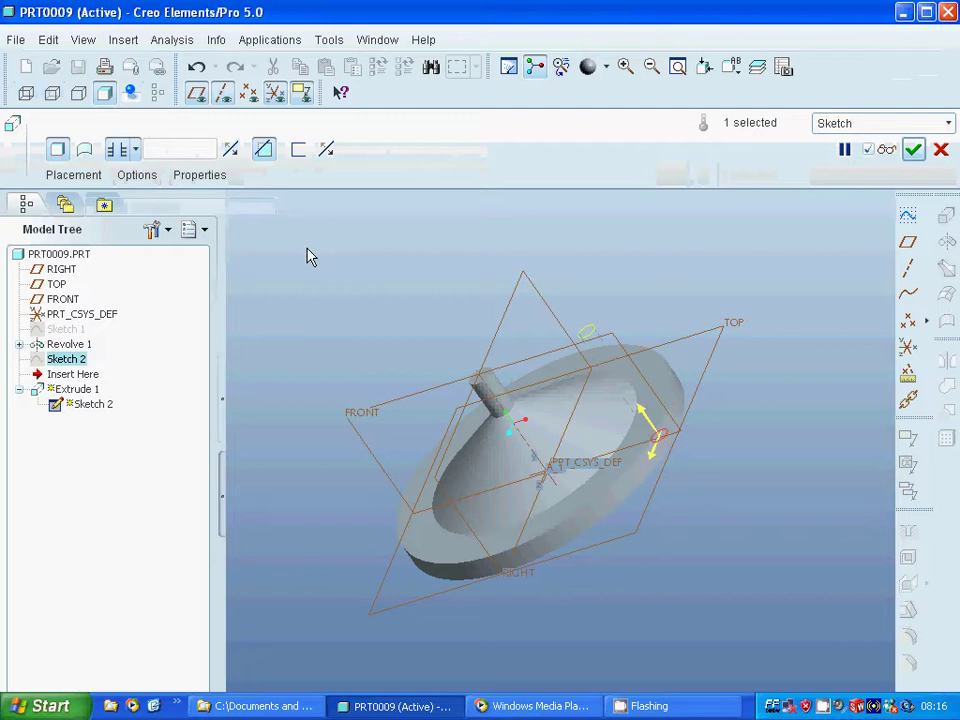
{"action": "left_click", "coordinate": [913, 150]}
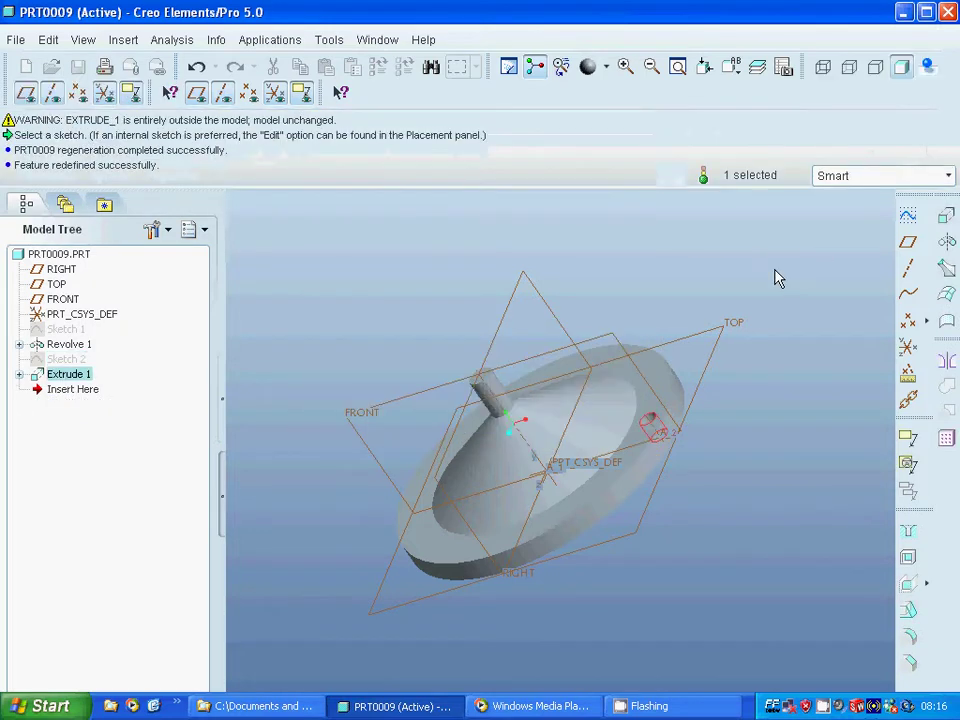
{"action": "left_click", "coordinate": [770, 281]}
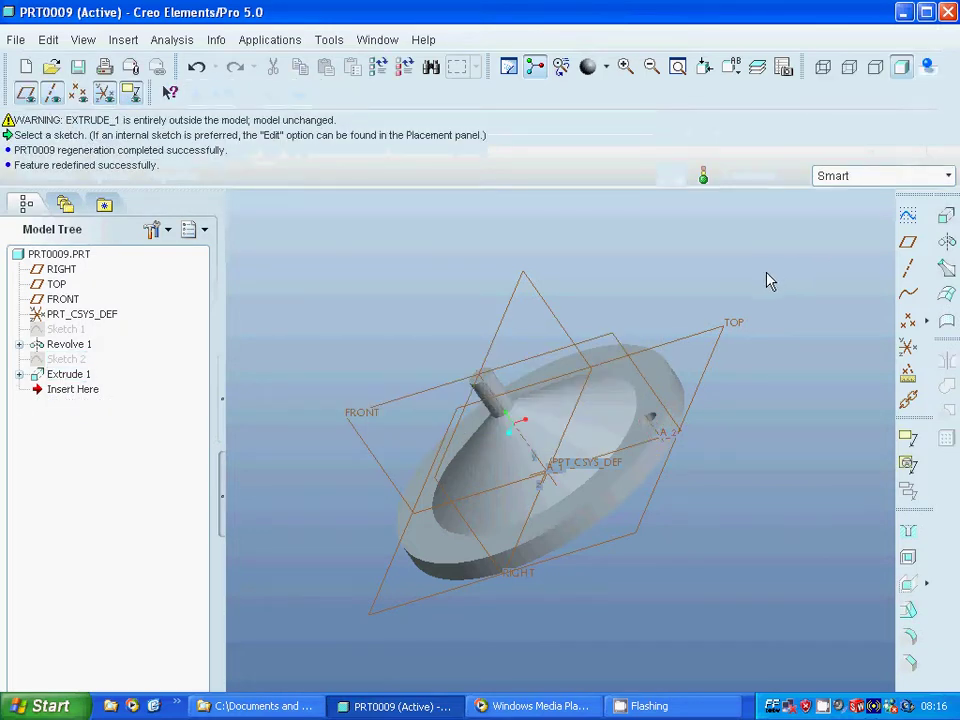
Start an axis pattern of the flange hole about the revolved part's central axis
{"action": "left_click", "coordinate": [88, 375]}
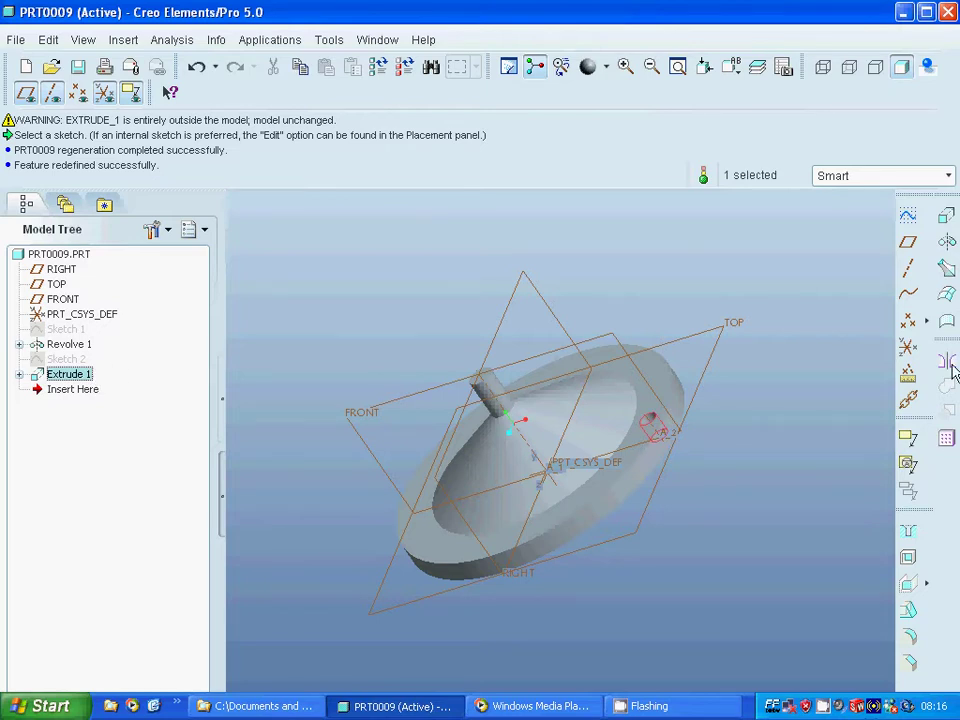
{"action": "left_click", "coordinate": [946, 438]}
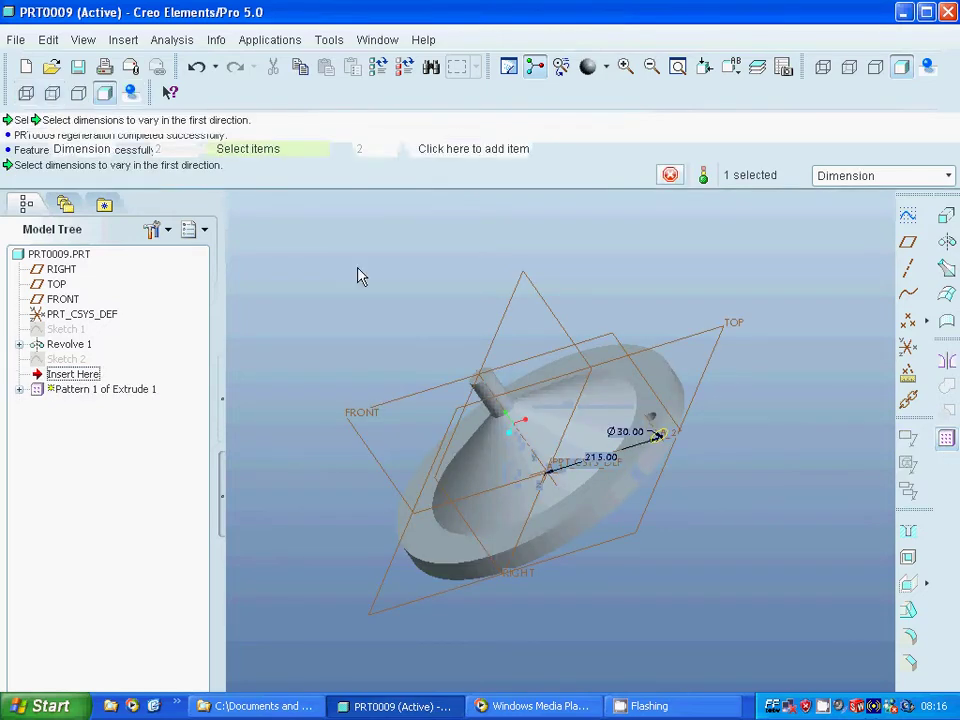
{"action": "left_click", "coordinate": [123, 149]}
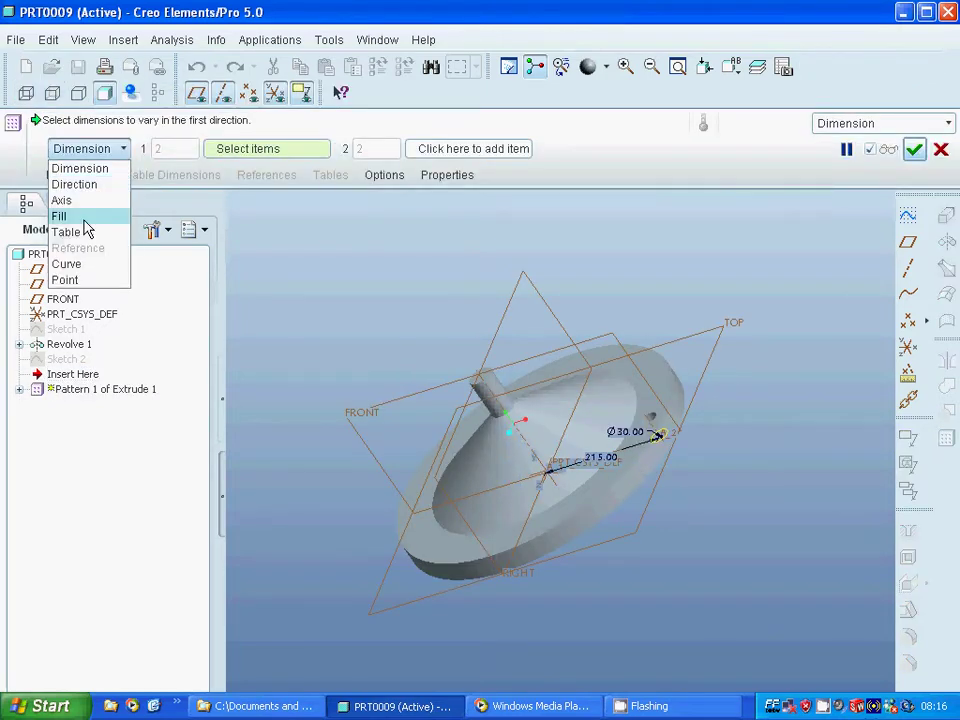
{"action": "left_click", "coordinate": [62, 200]}
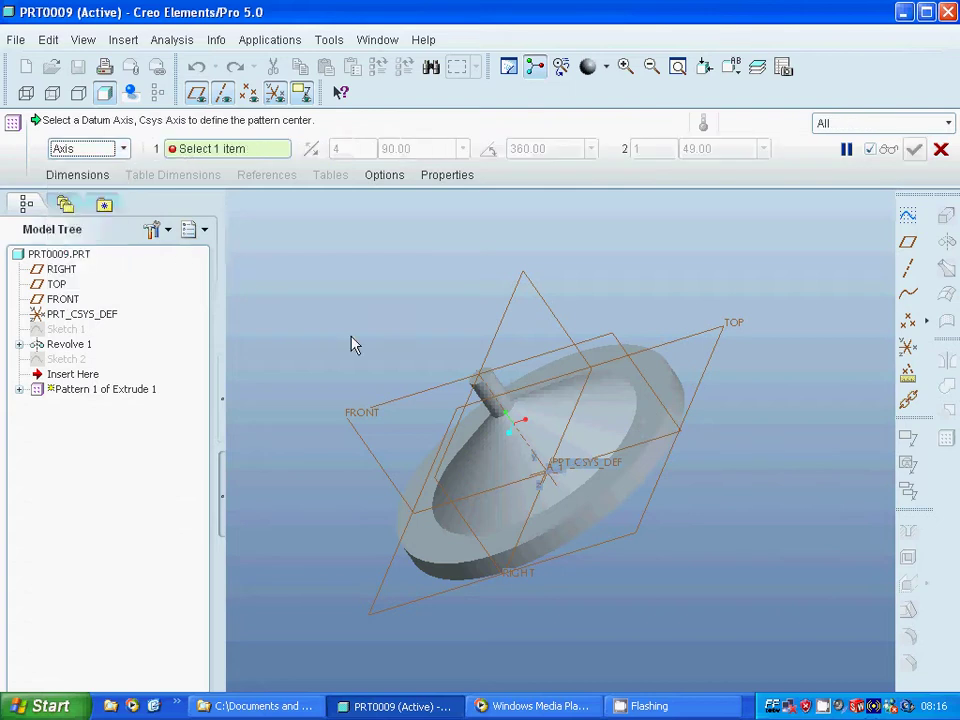
{"action": "left_click", "coordinate": [524, 444]}
Set the hole pattern to 8 instances spaced 45 degrees apart
{"action": "left_click", "coordinate": [364, 146]}
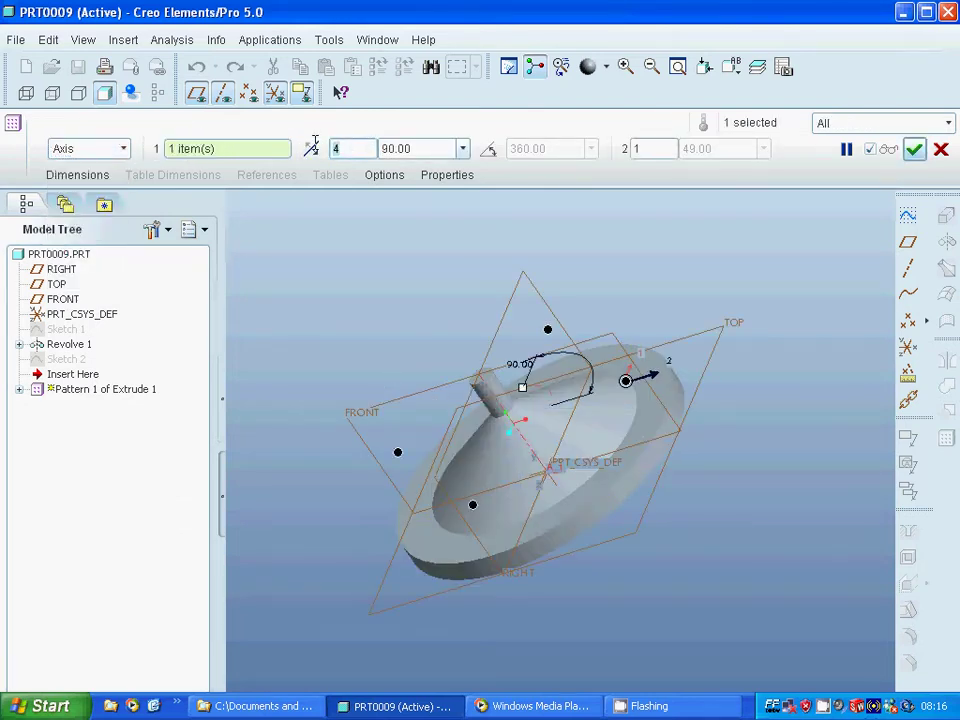
{"action": "key", "text": "BackSpace"}
{"action": "type", "text": "8"}
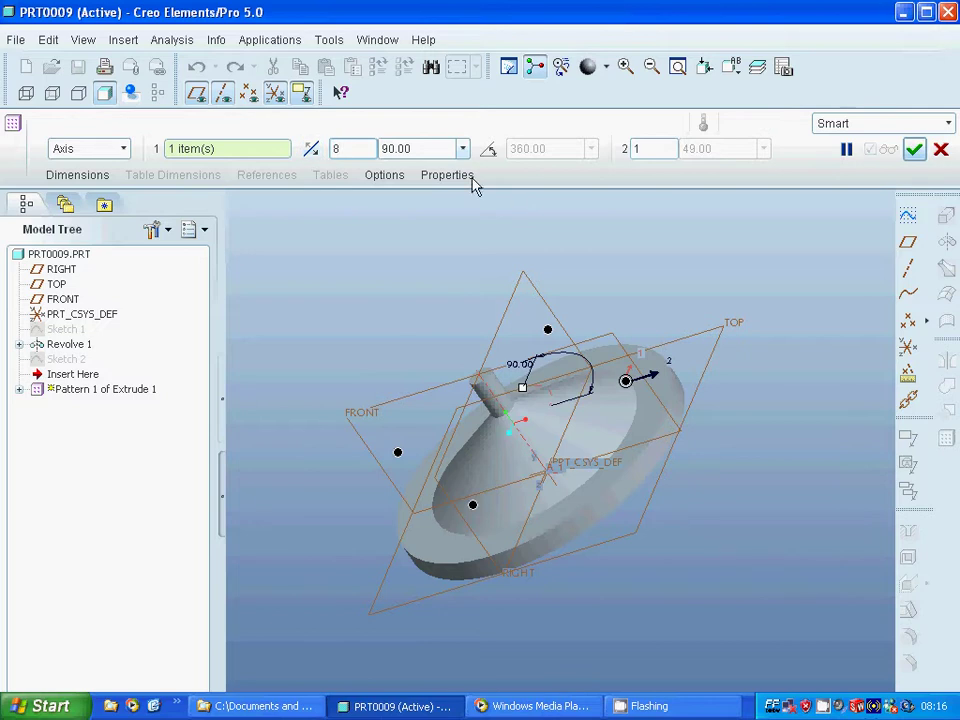
{"action": "key", "text": "Tab"}
{"action": "type", "text": "45"}
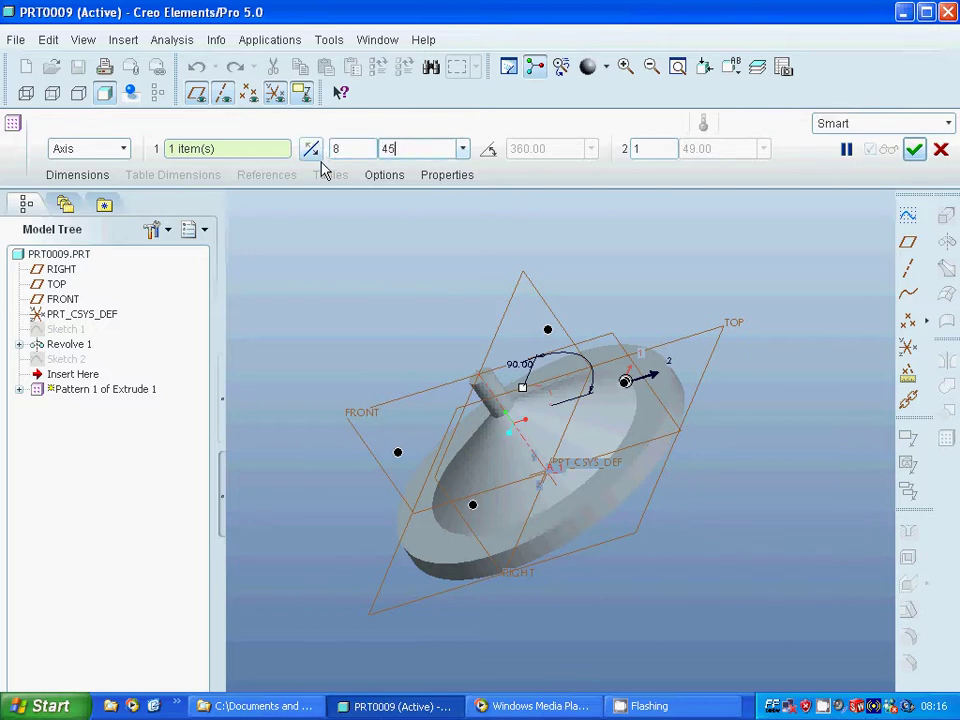
{"action": "key", "text": "Return"}
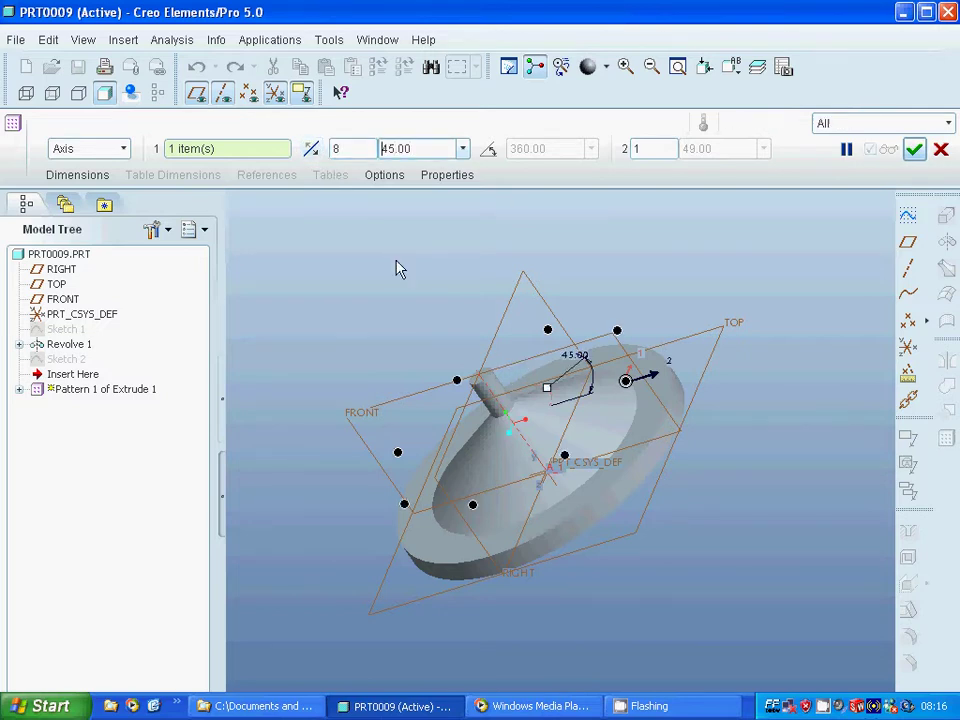
{"action": "middle_click_drag", "start_coordinate": [392, 283], "coordinate": [403, 334]}
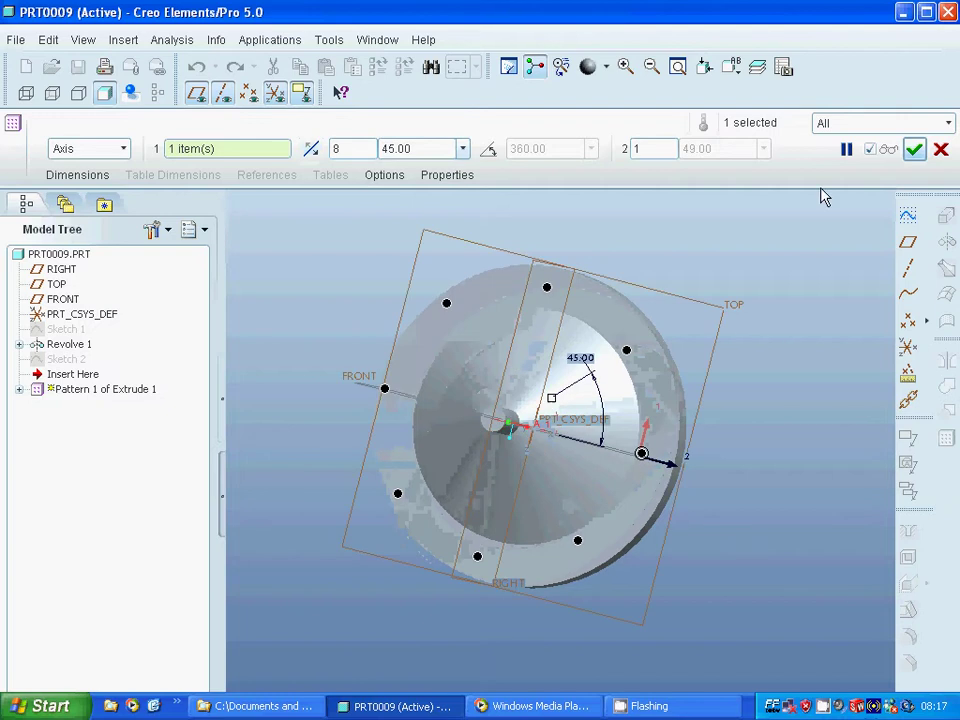
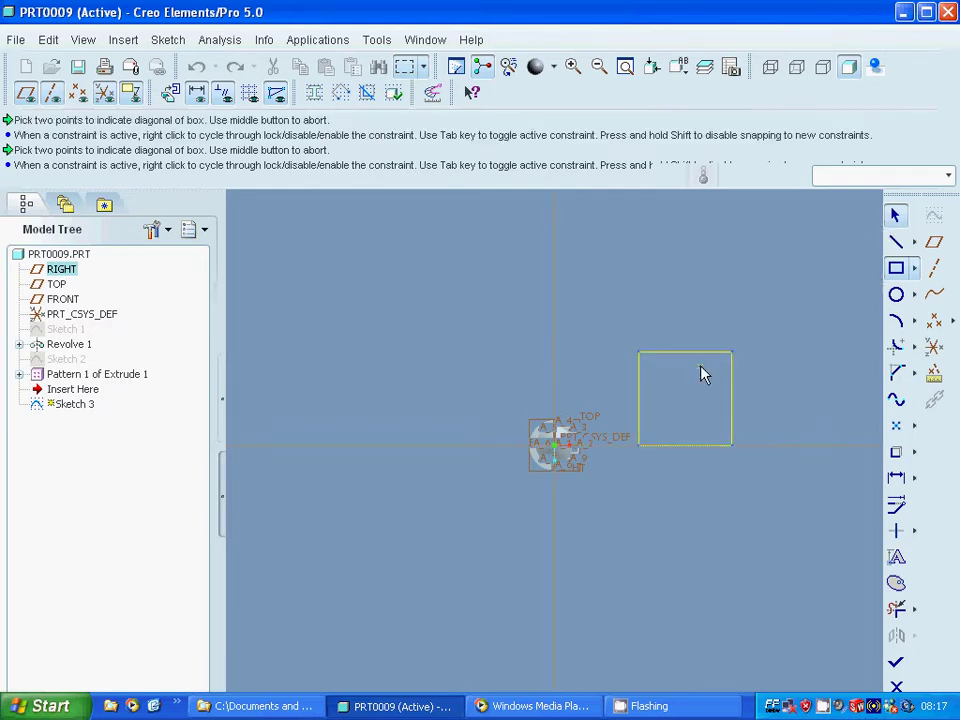
Set the side length of the square beside the flanged part to 200 and finish the sketch
{"action": "left_click", "coordinate": [896, 217]}
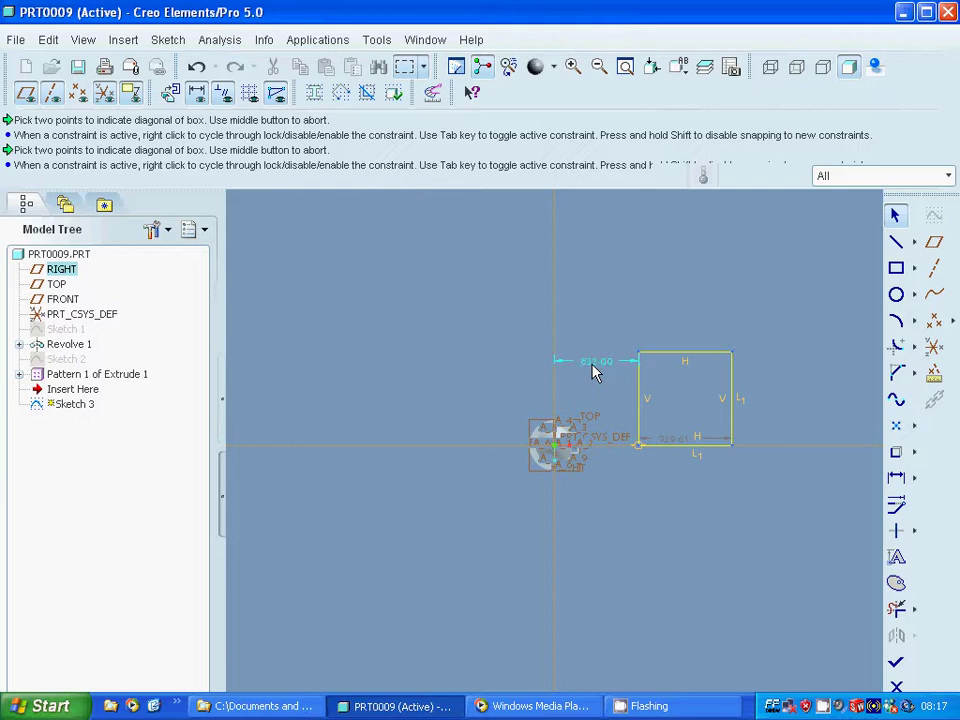
{"action": "double_click", "coordinate": [671, 442]}
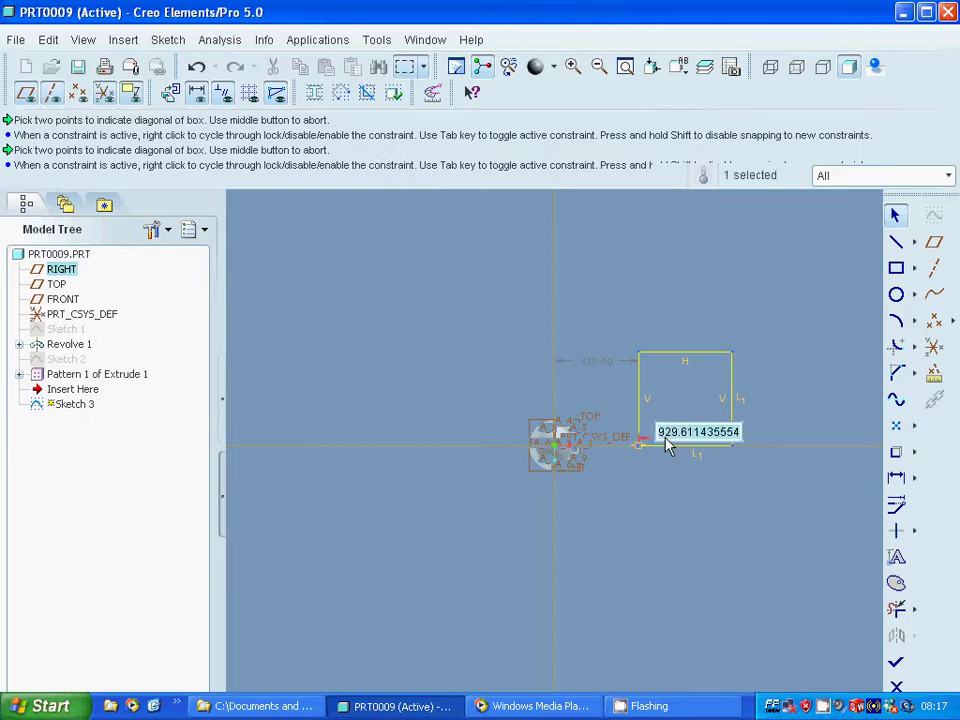
{"action": "type", "text": "1"}
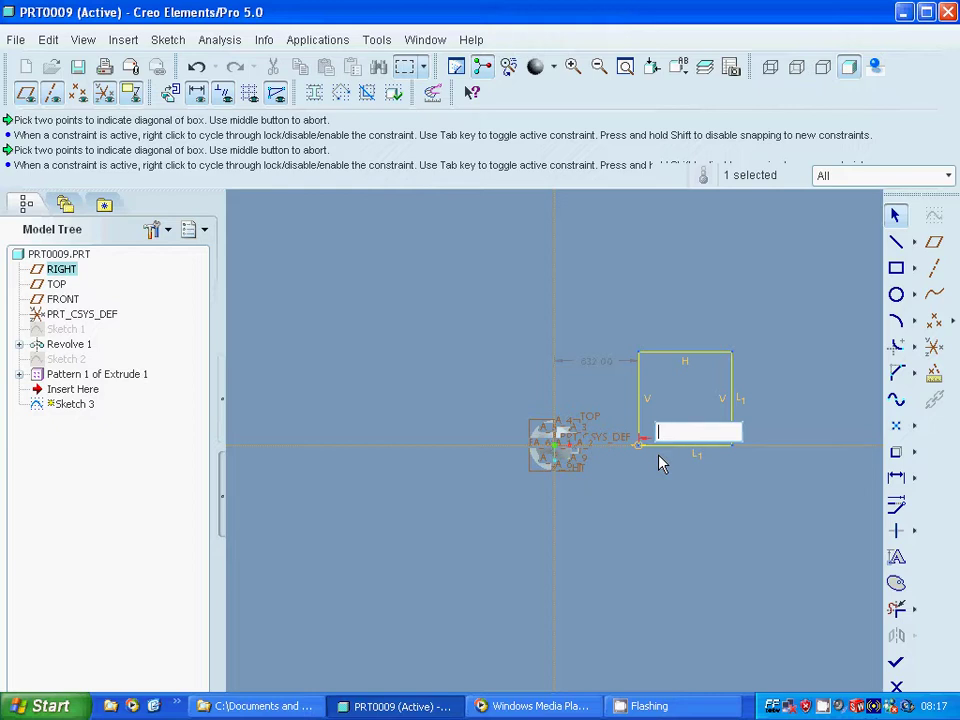
{"action": "type", "text": "00"}
{"action": "key", "text": "Return"}
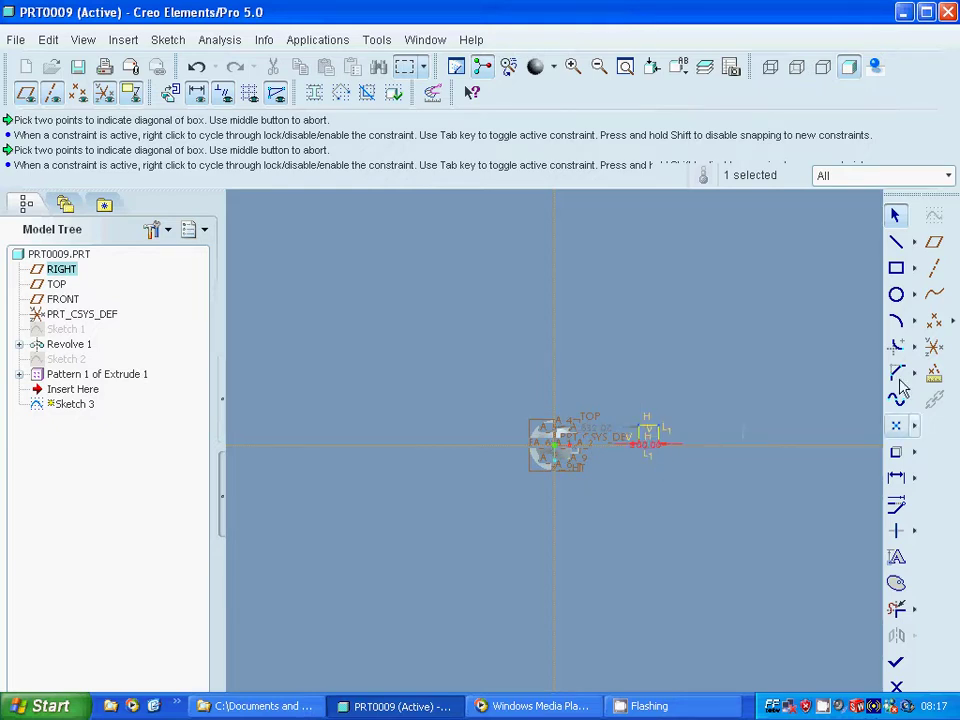
{"action": "left_click", "coordinate": [896, 665]}
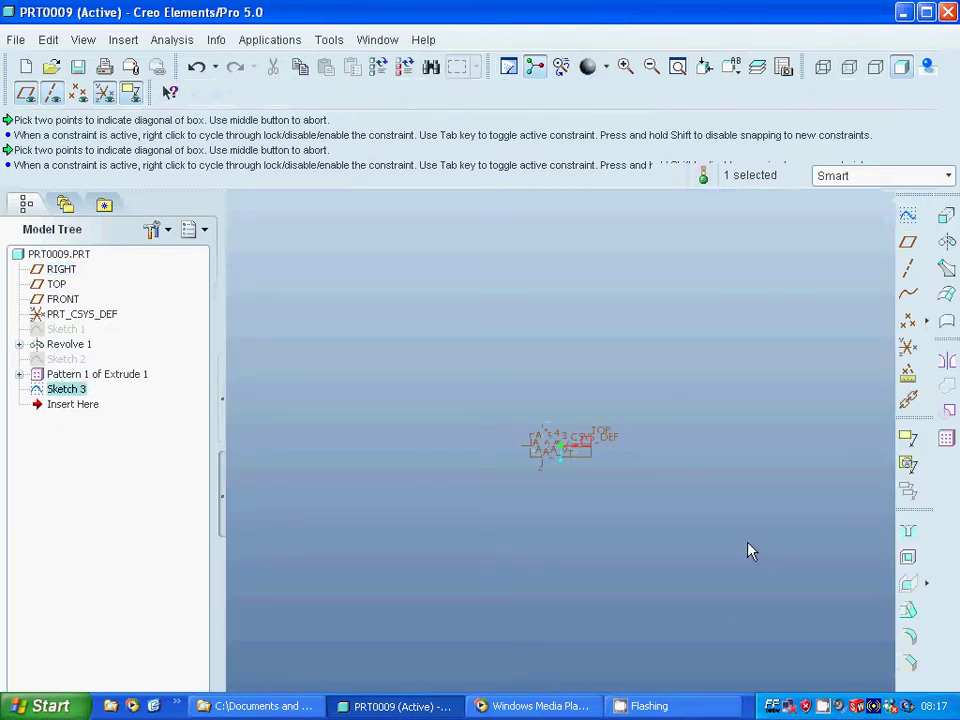
Redefine the square's sketch with a side length of 400 and finish it
{"action": "left_click", "coordinate": [678, 66]}
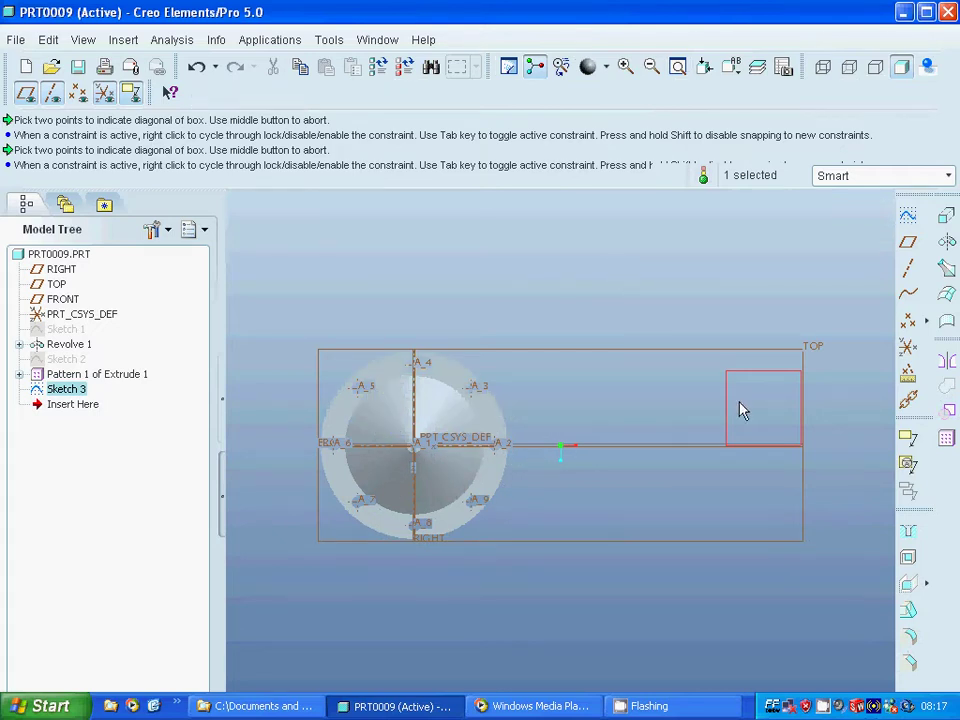
{"action": "right_click", "coordinate": [70, 392]}
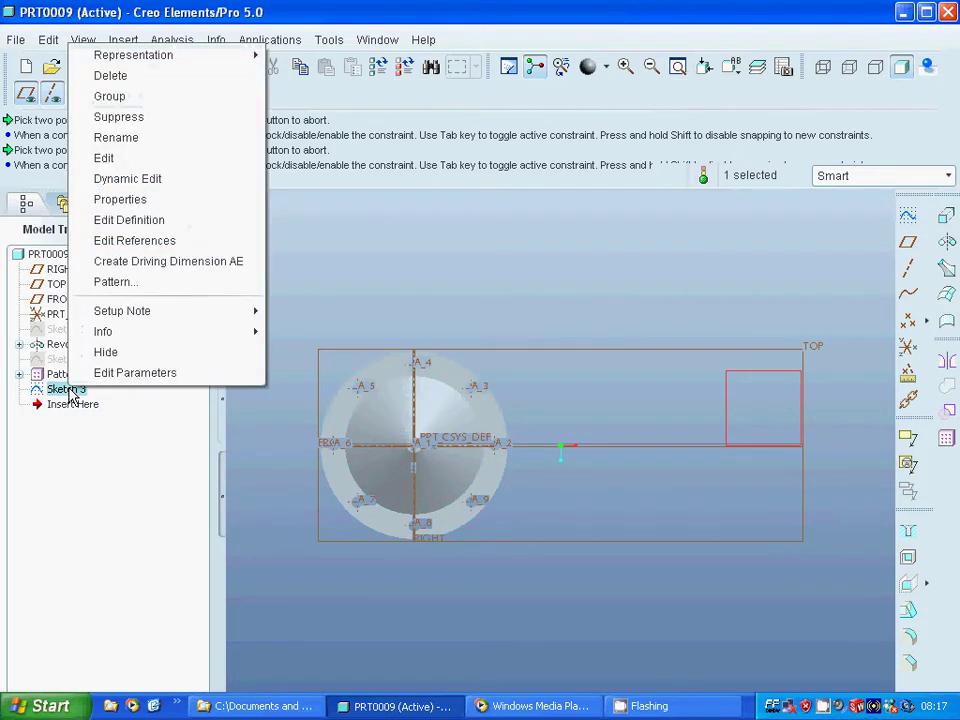
{"action": "left_click", "coordinate": [131, 222]}
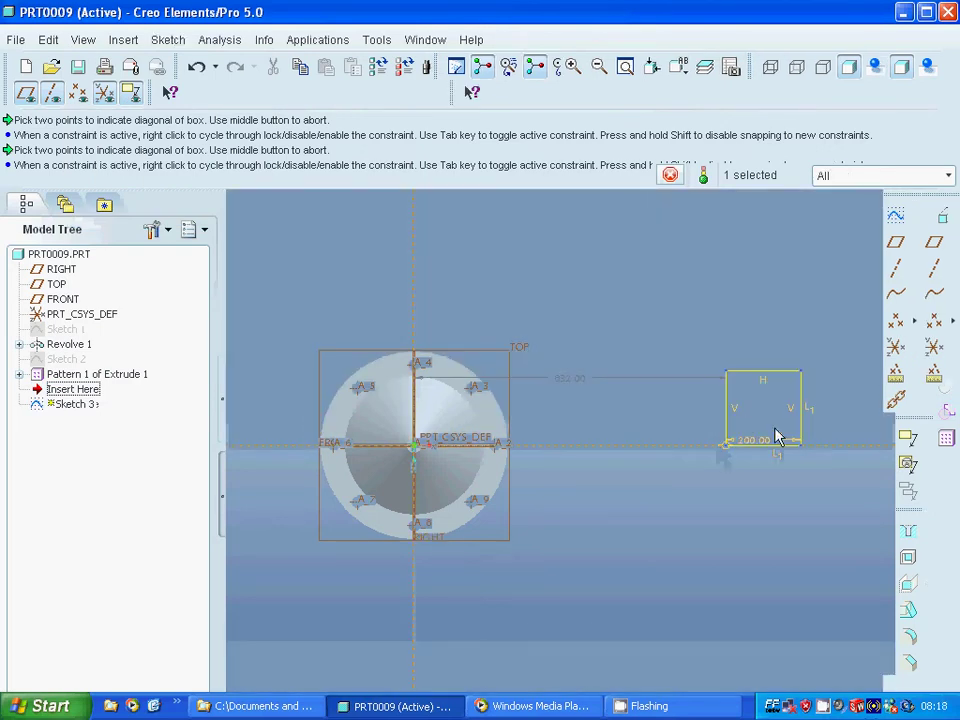
{"action": "double_click", "coordinate": [750, 446]}
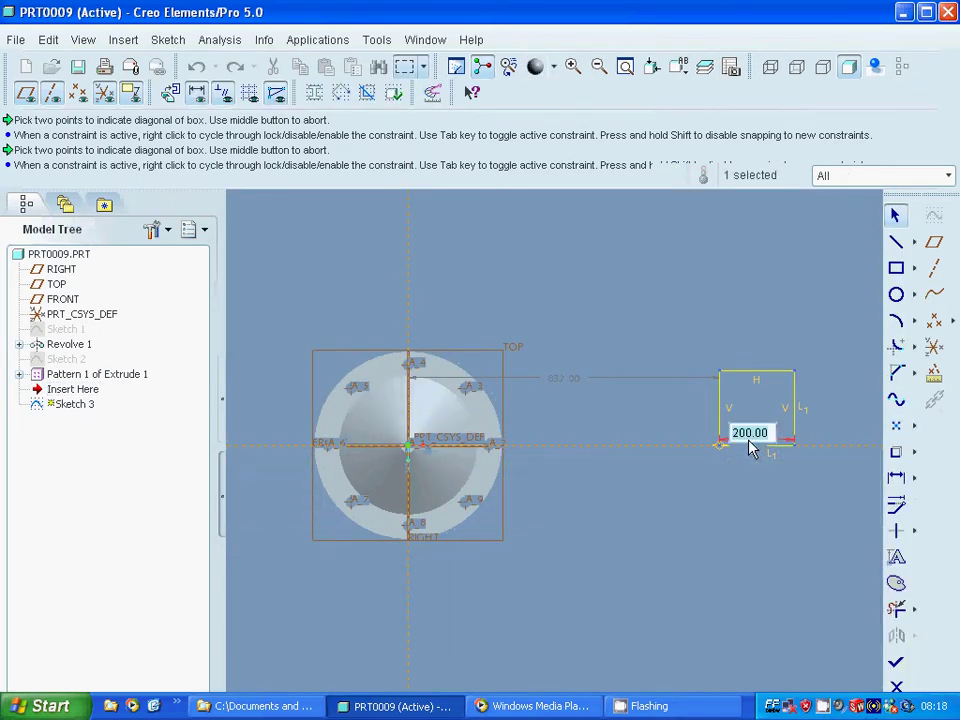
{"action": "type", "text": "400"}
{"action": "key", "text": "Return"}
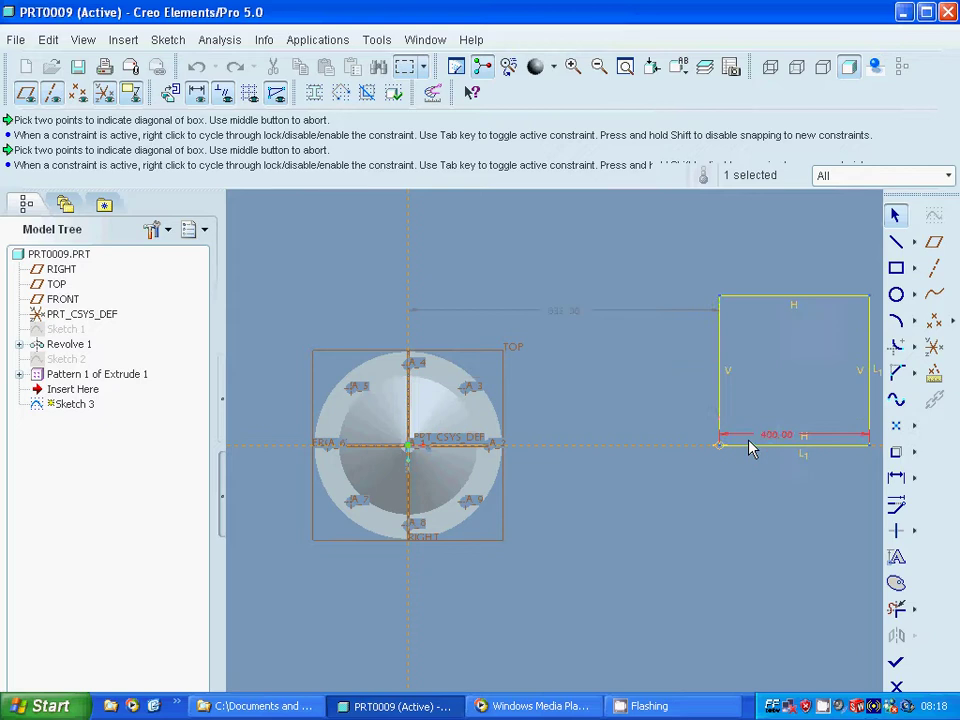
{"action": "left_click", "coordinate": [895, 662]}
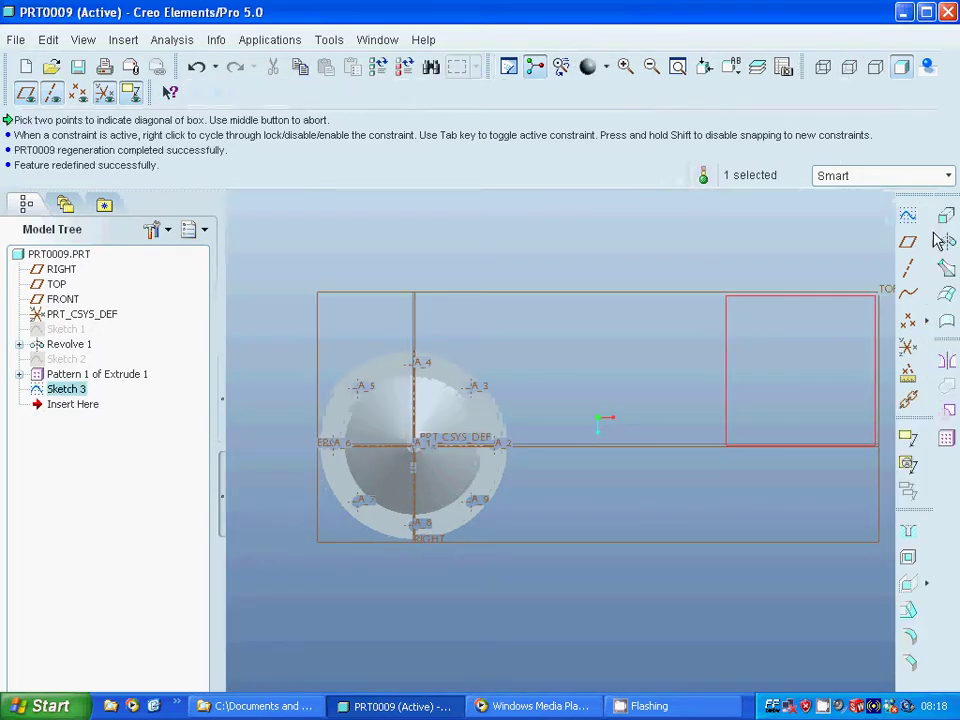
Extrude the 400 square sketch beside the flanged part to a depth of 100
{"action": "left_click", "coordinate": [946, 216]}
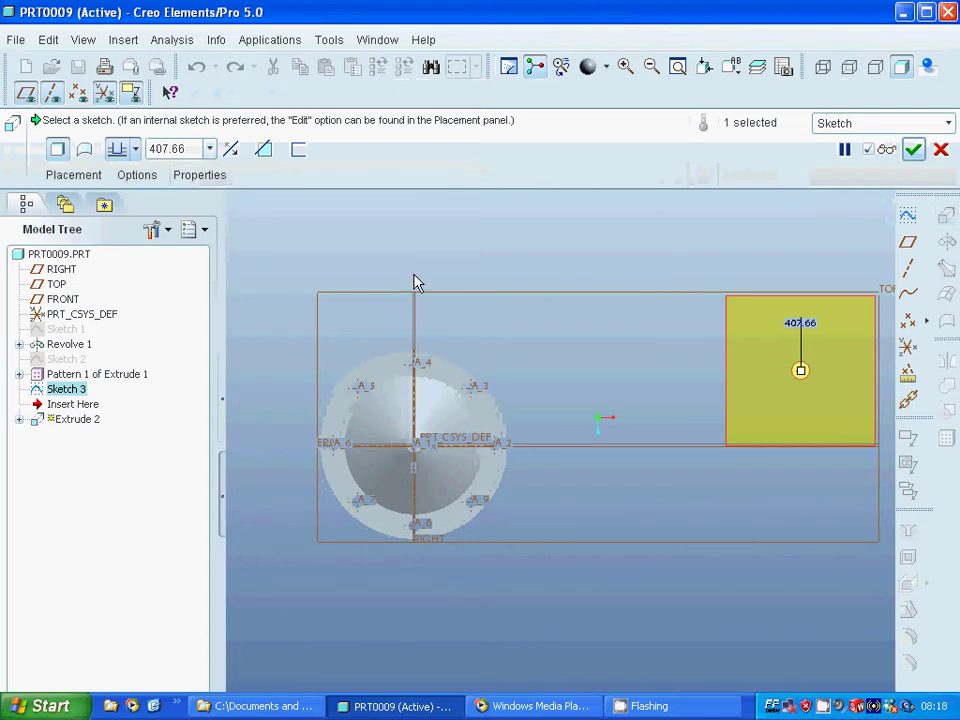
{"action": "middle_click_drag", "start_coordinate": [447, 293], "coordinate": [407, 336]}
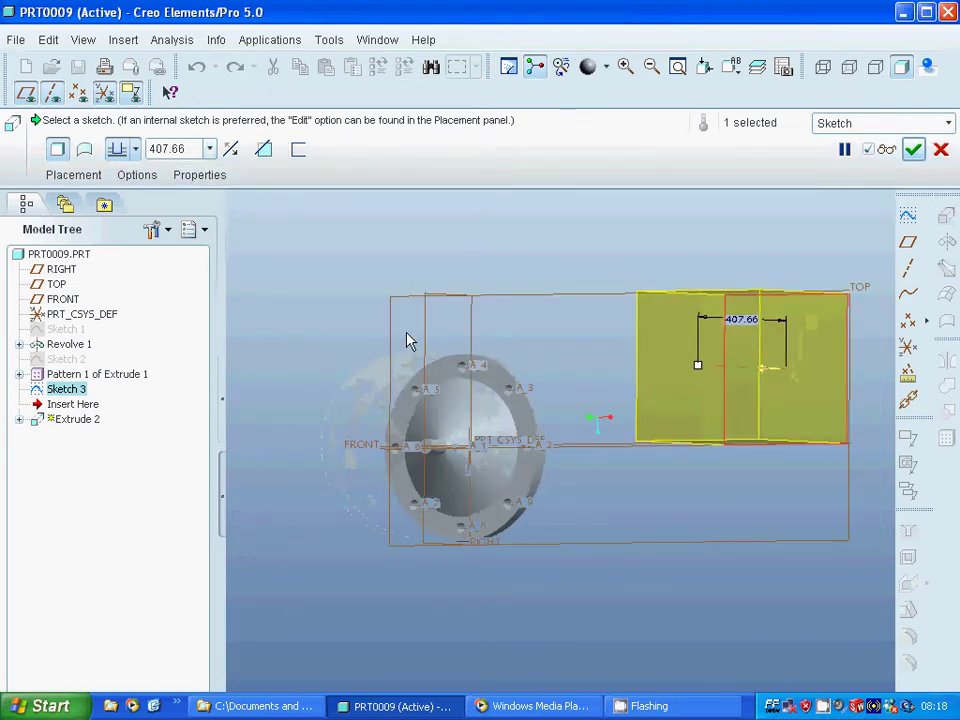
{"action": "left_click", "coordinate": [197, 149]}
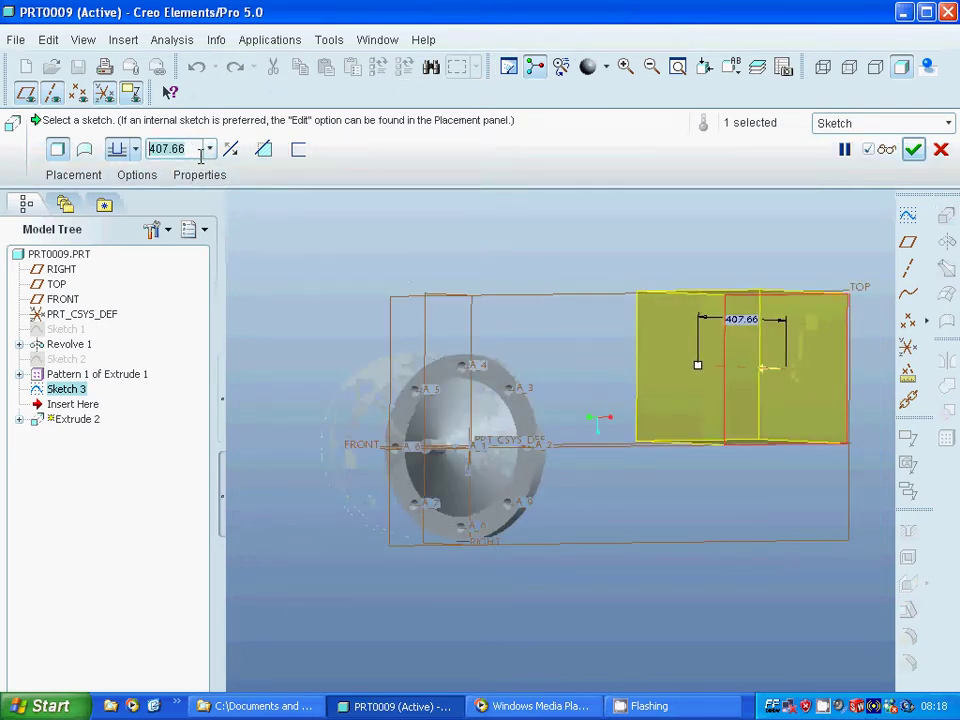
{"action": "type", "text": "100"}
{"action": "key", "text": "Return"}
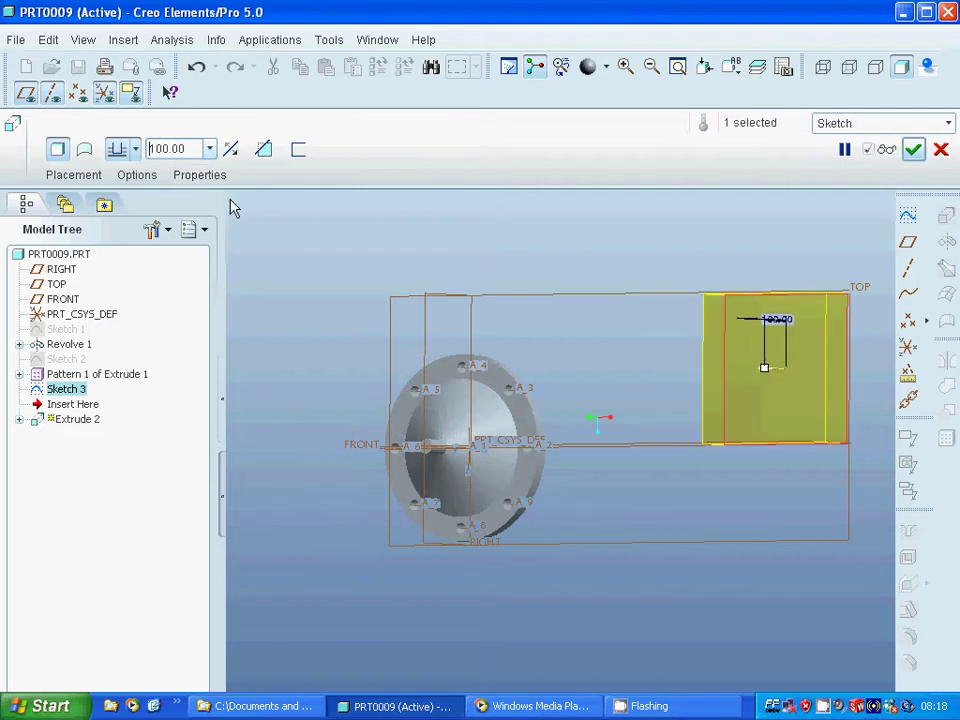
{"action": "left_click", "coordinate": [913, 149]}
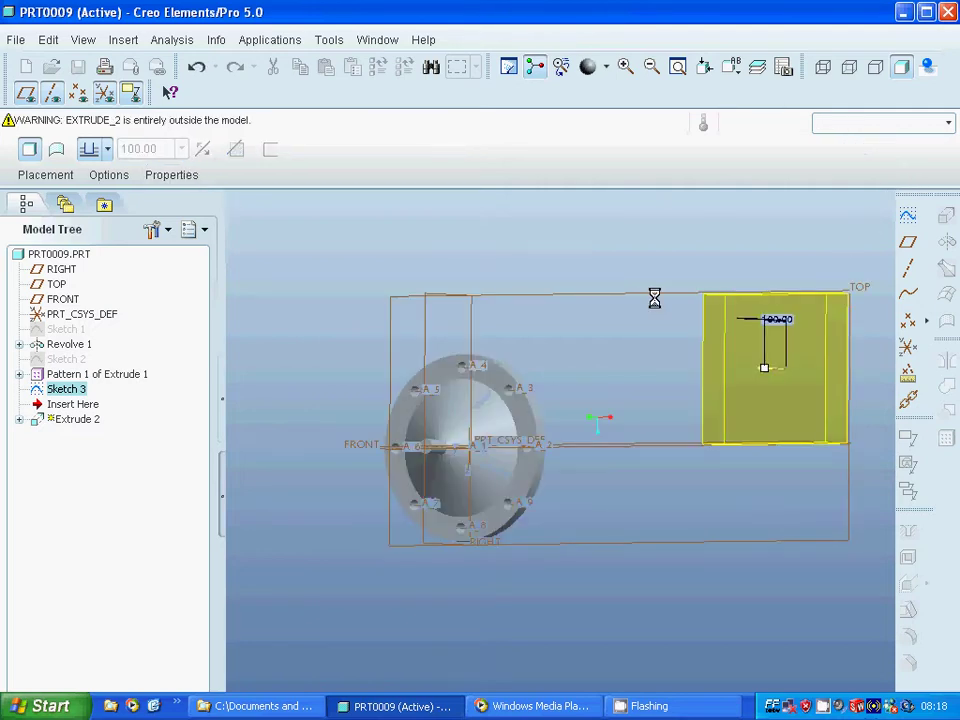
{"action": "left_click", "coordinate": [632, 276]}
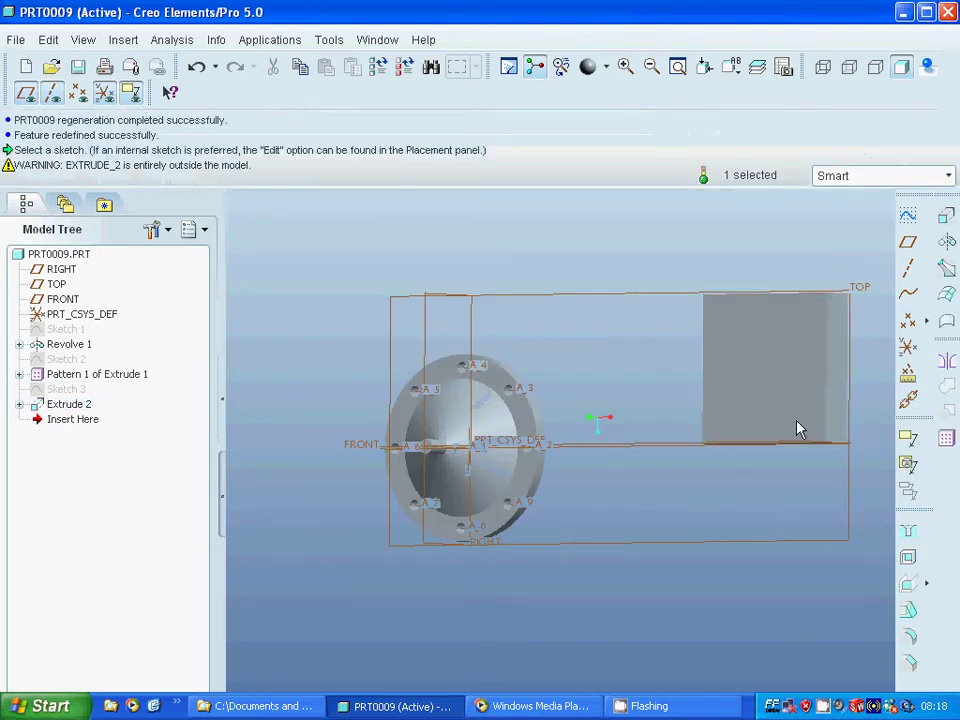
Start a sketch on the TOP plane and draw a circle about 44 in diameter inside the block's lower-left corner
{"action": "left_click", "coordinate": [848, 495]}
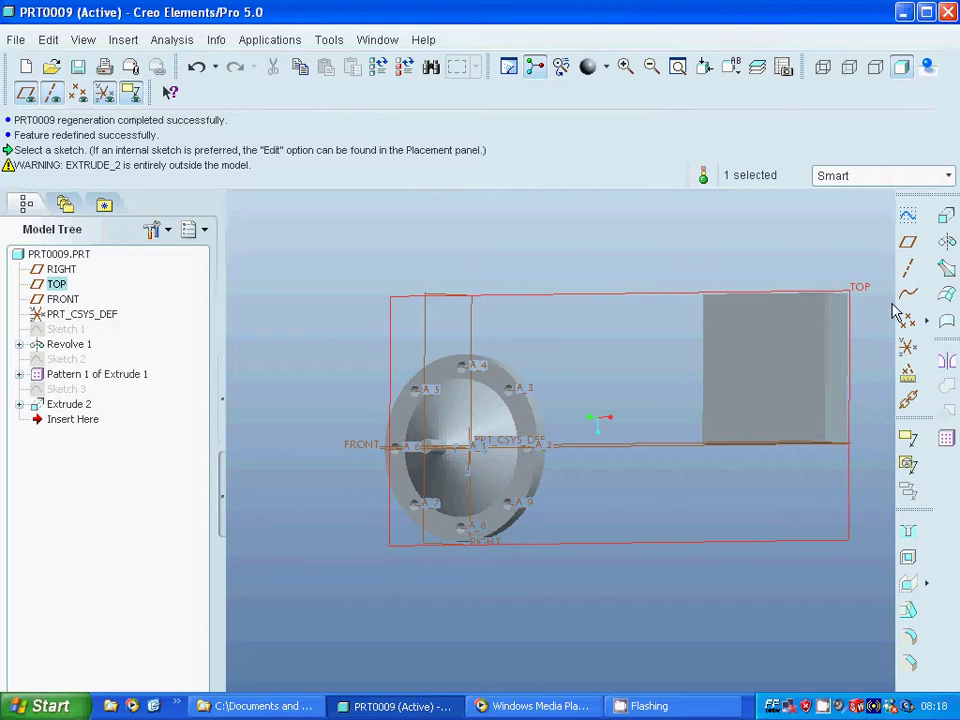
{"action": "left_click", "coordinate": [907, 215]}
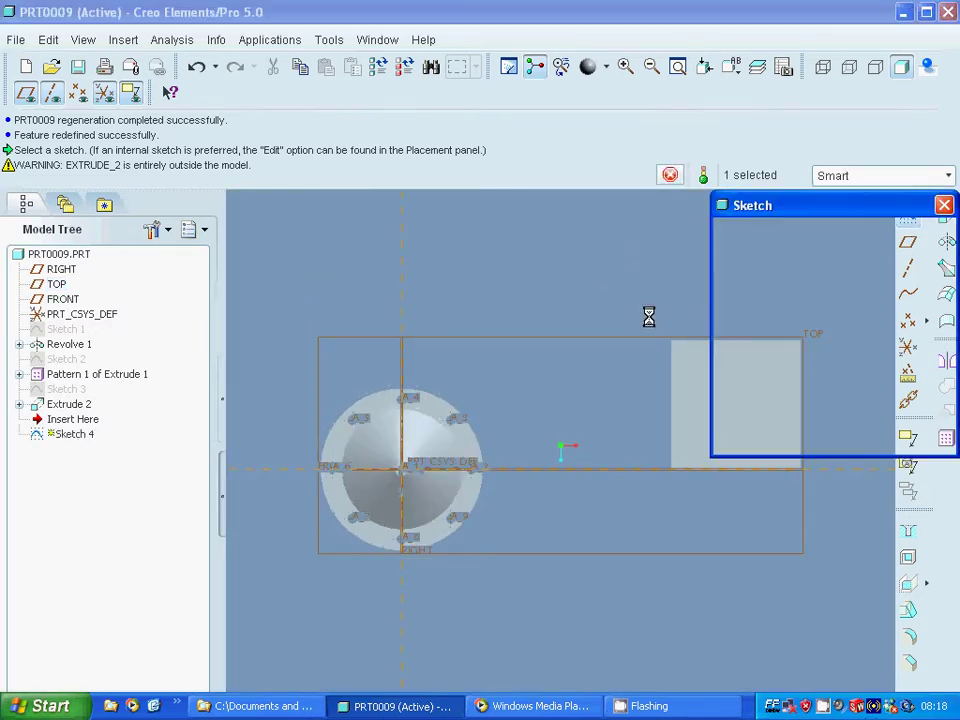
{"action": "left_click", "coordinate": [874, 441]}
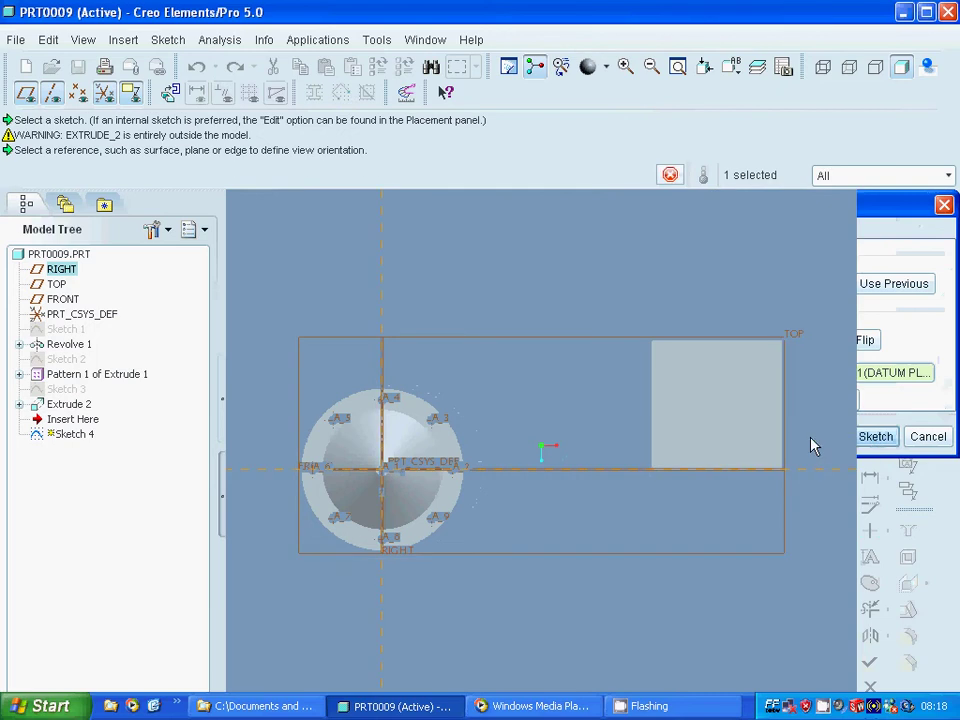
{"action": "left_click", "coordinate": [896, 293]}
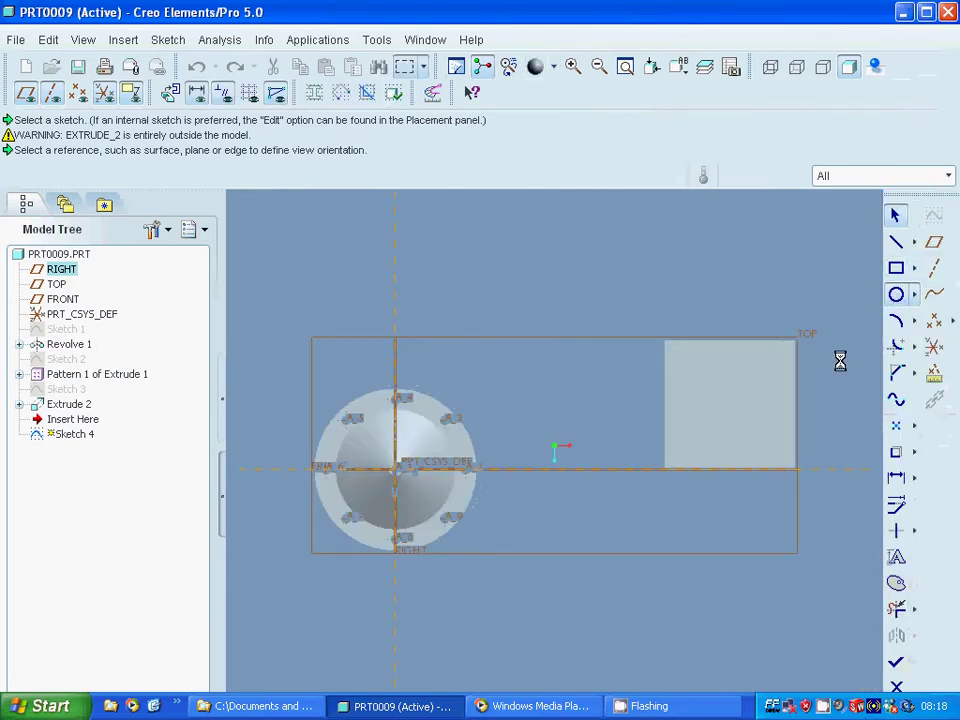
{"action": "left_click", "coordinate": [718, 429]}
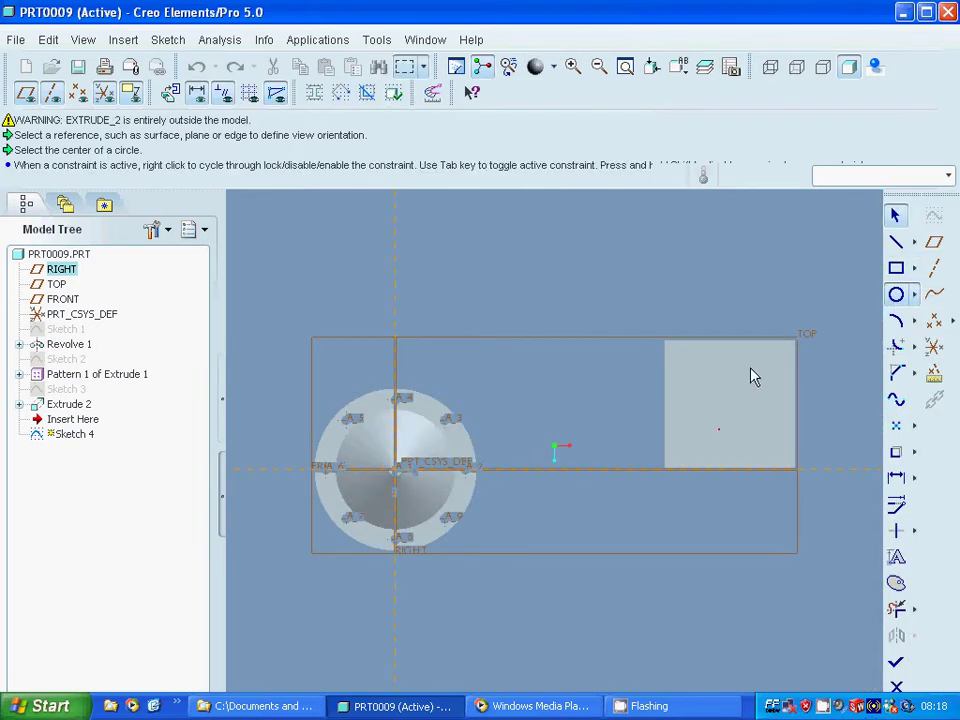
{"action": "left_click", "coordinate": [685, 451]}
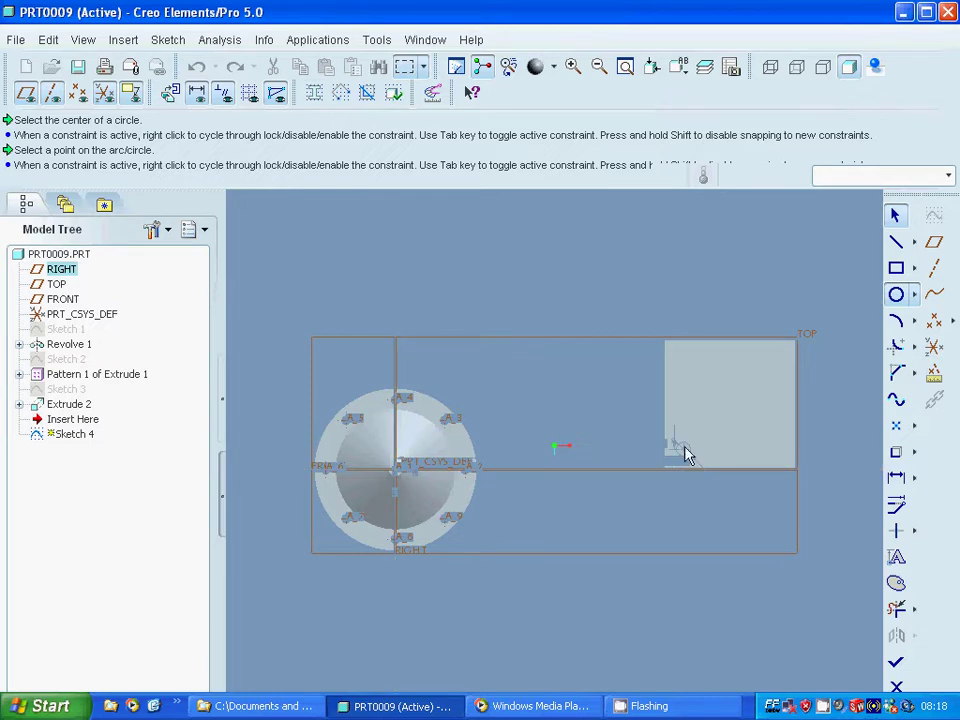
{"action": "left_click", "coordinate": [686, 455]}
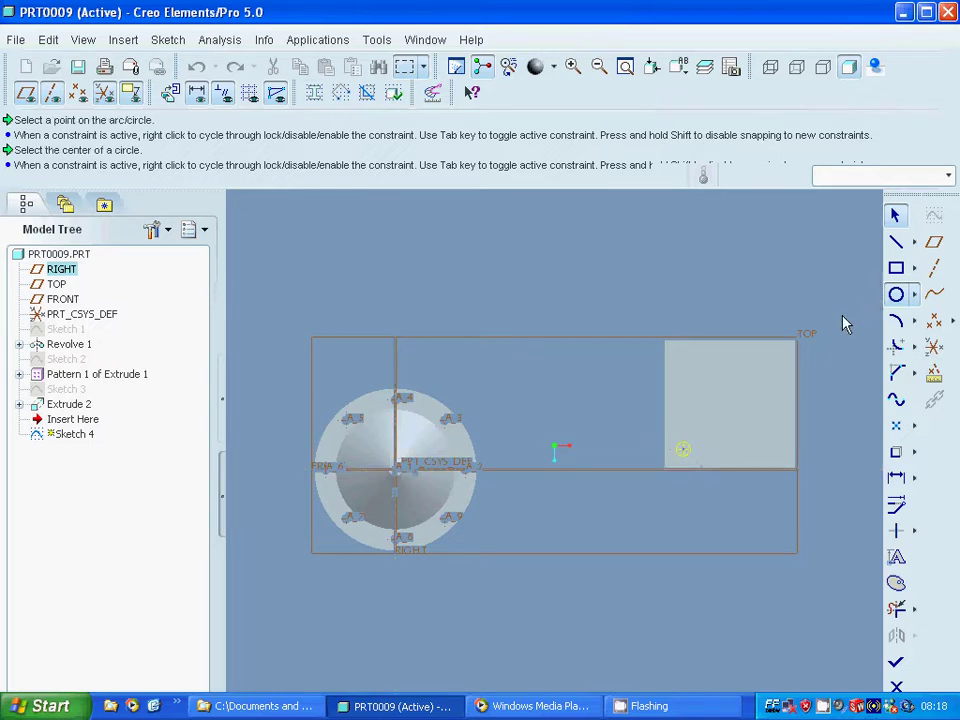
{"action": "middle_click", "coordinate": [840, 322]}
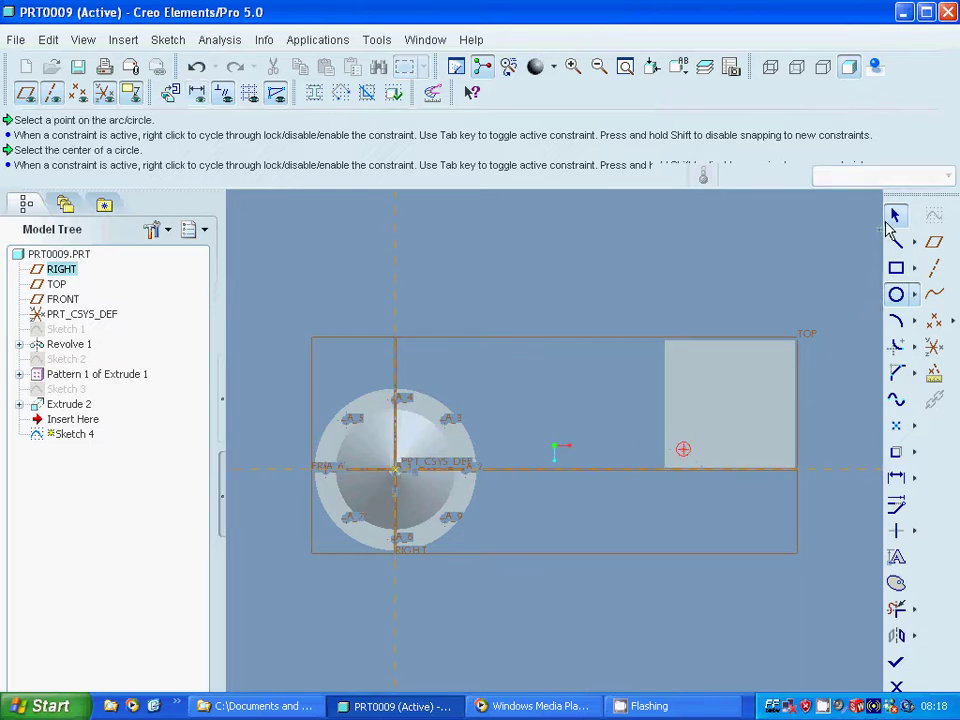
Set the circle's diameter to 40 and its centre's distance from the horizontal reference to 40
{"action": "double_click", "coordinate": [648, 446]}
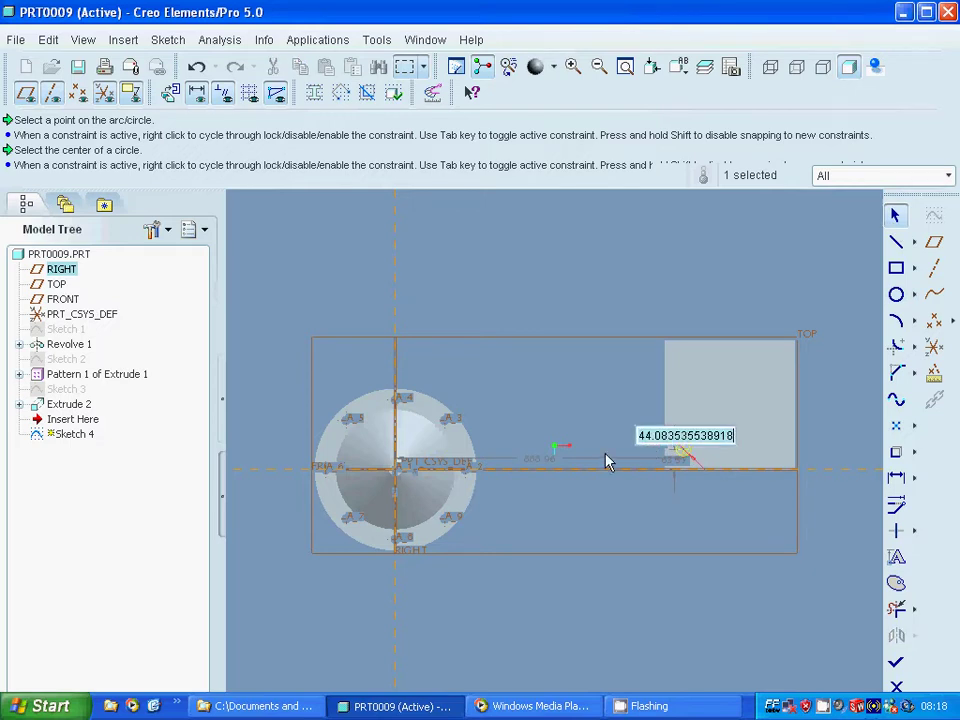
{"action": "type", "text": "40"}
{"action": "key", "text": "Return"}
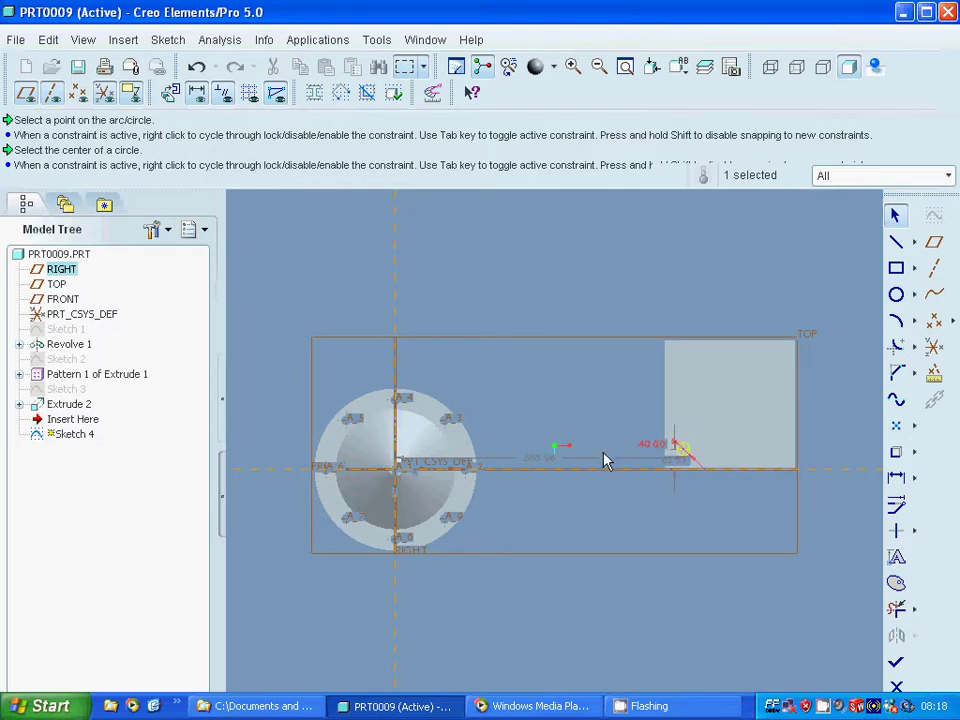
{"action": "double_click", "coordinate": [677, 463]}
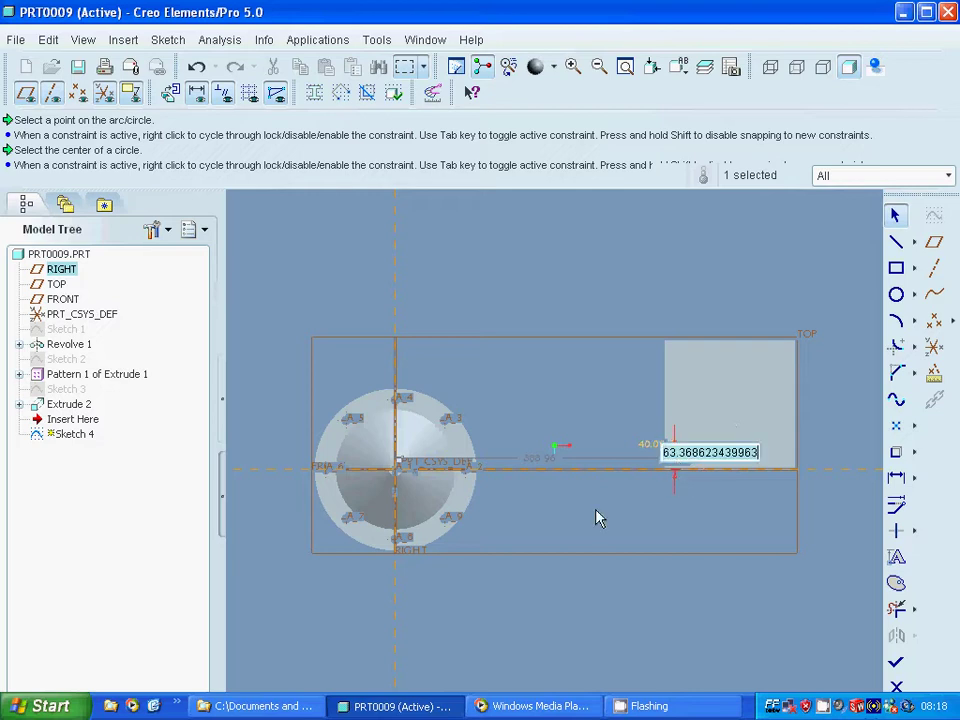
{"action": "type", "text": "60"}
{"action": "key", "text": "Return"}
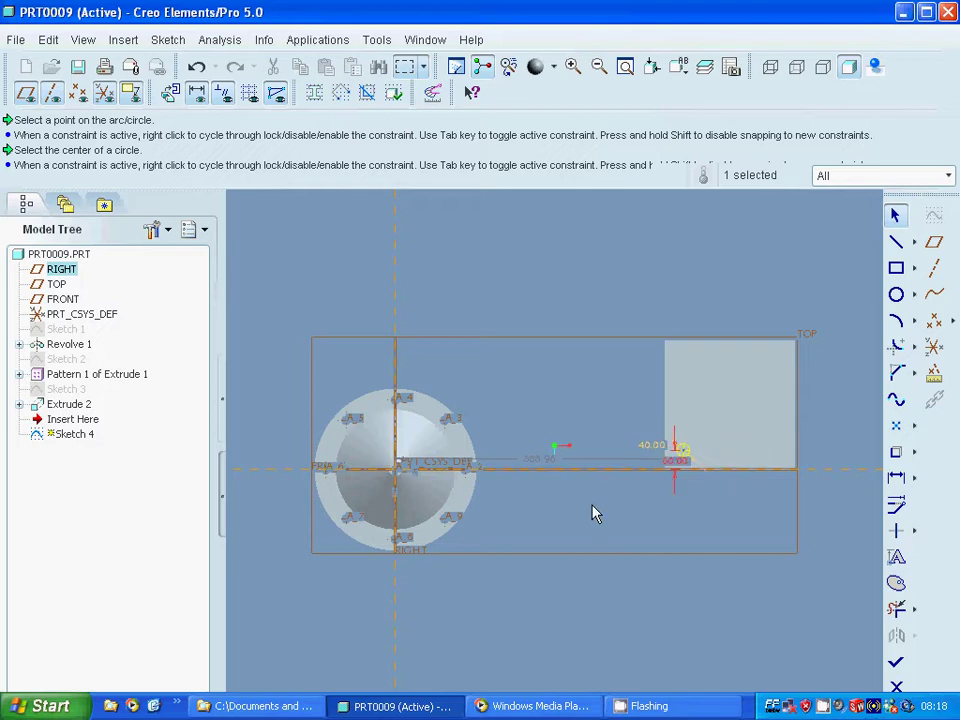
{"action": "double_click", "coordinate": [672, 465]}
{"action": "type", "text": "40"}
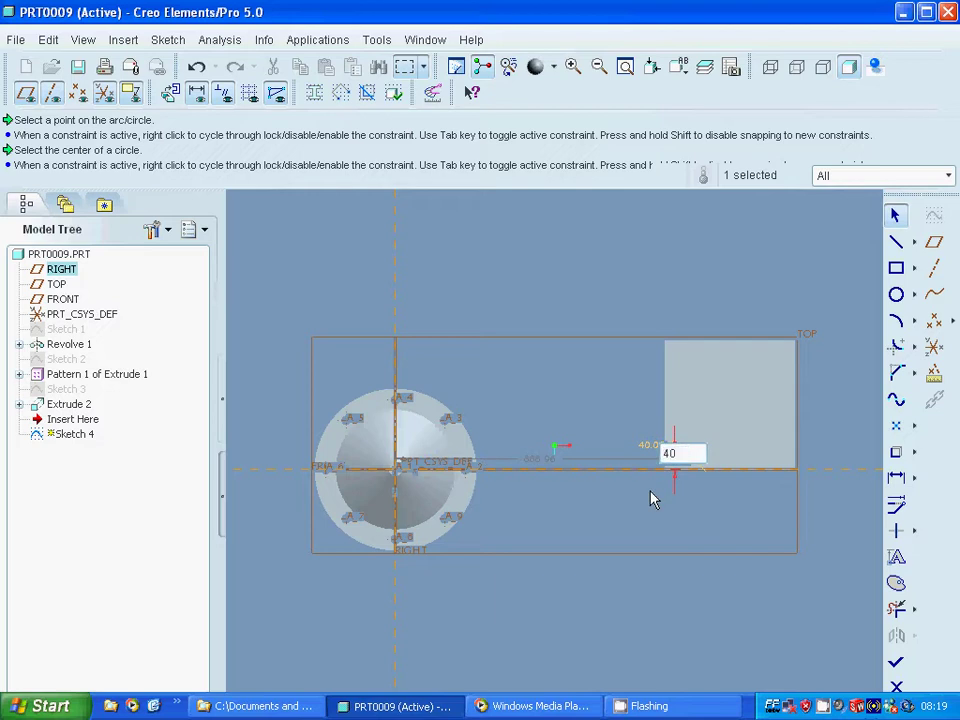
{"action": "key", "text": "Return"}
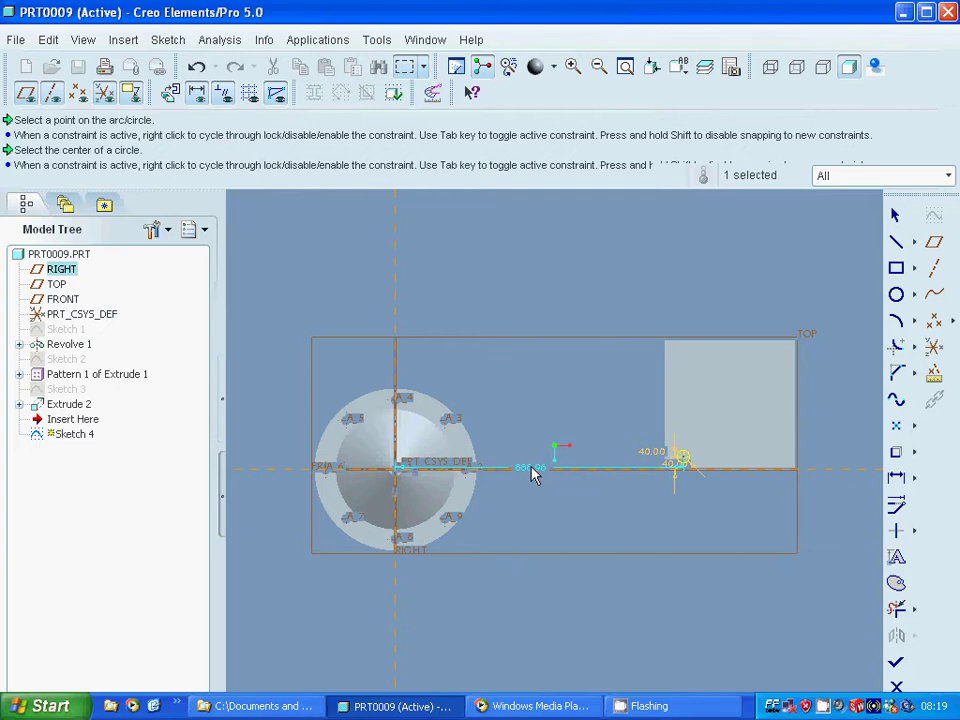
Set the circle centre's horizontal distance from the vertical reference to 870 and finish the sketch
{"action": "double_click", "coordinate": [532, 470]}
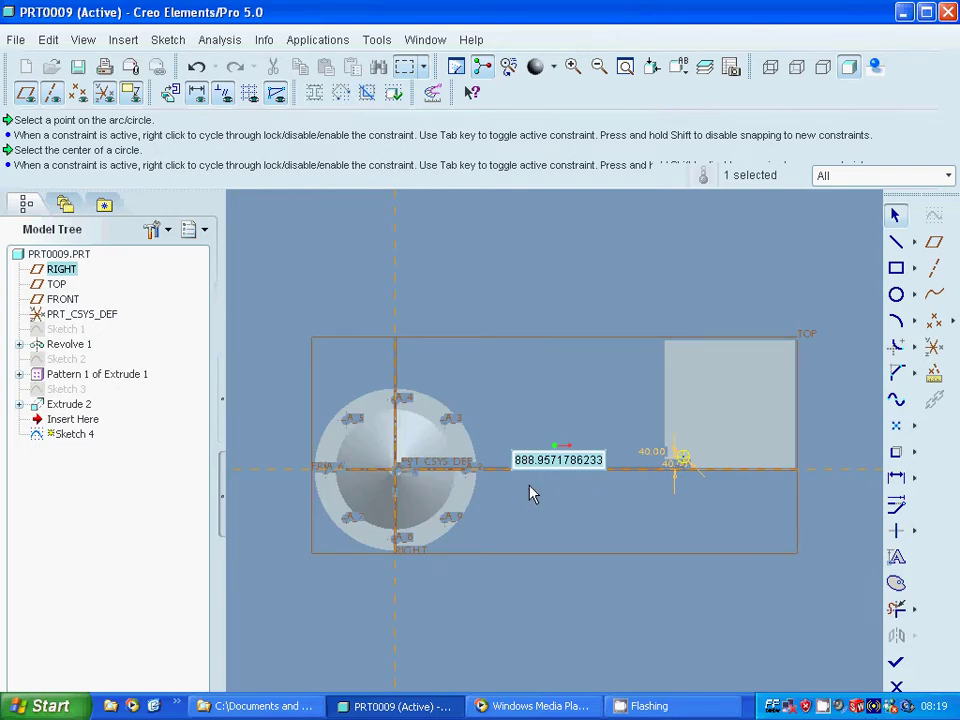
{"action": "type", "text": "900"}
{"action": "key", "text": "Return"}
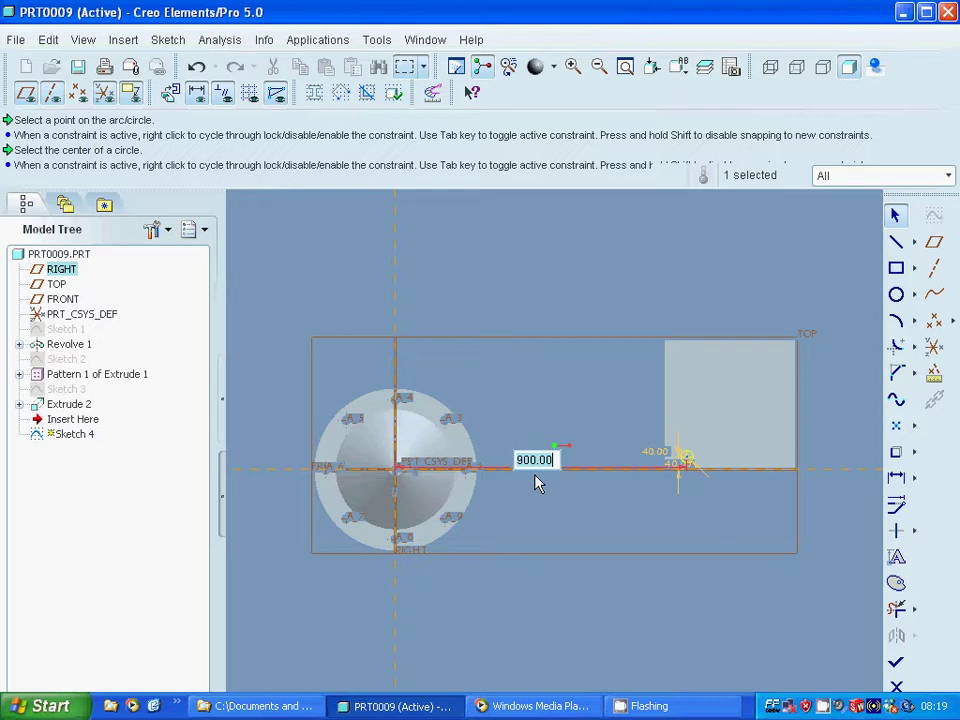
{"action": "type", "text": "860"}
{"action": "key", "text": "Return"}
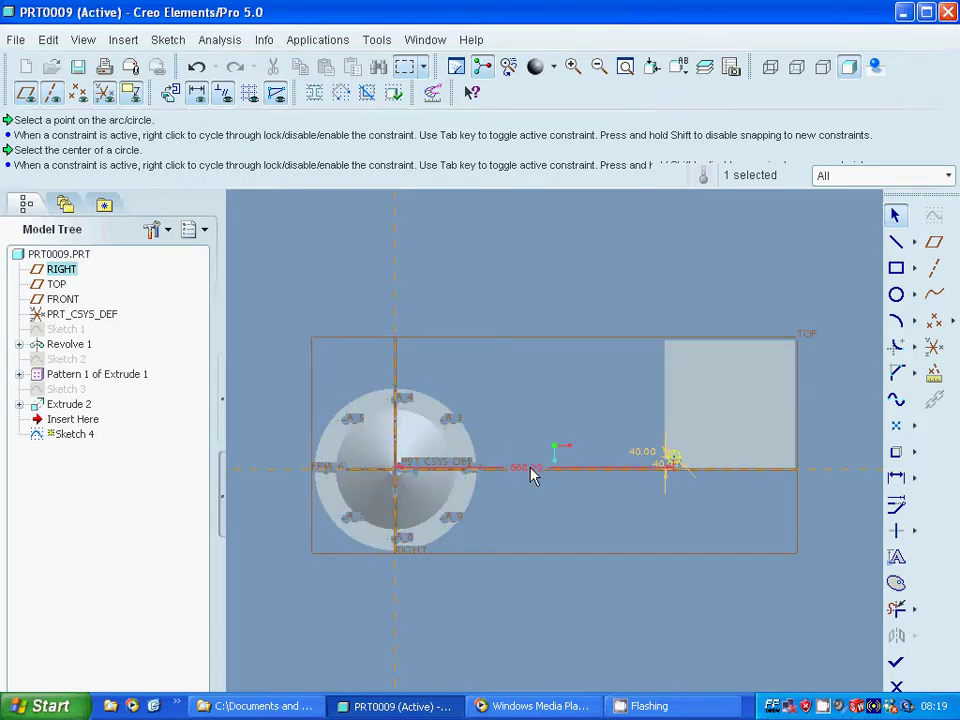
{"action": "double_click", "coordinate": [530, 462]}
{"action": "type", "text": "70"}
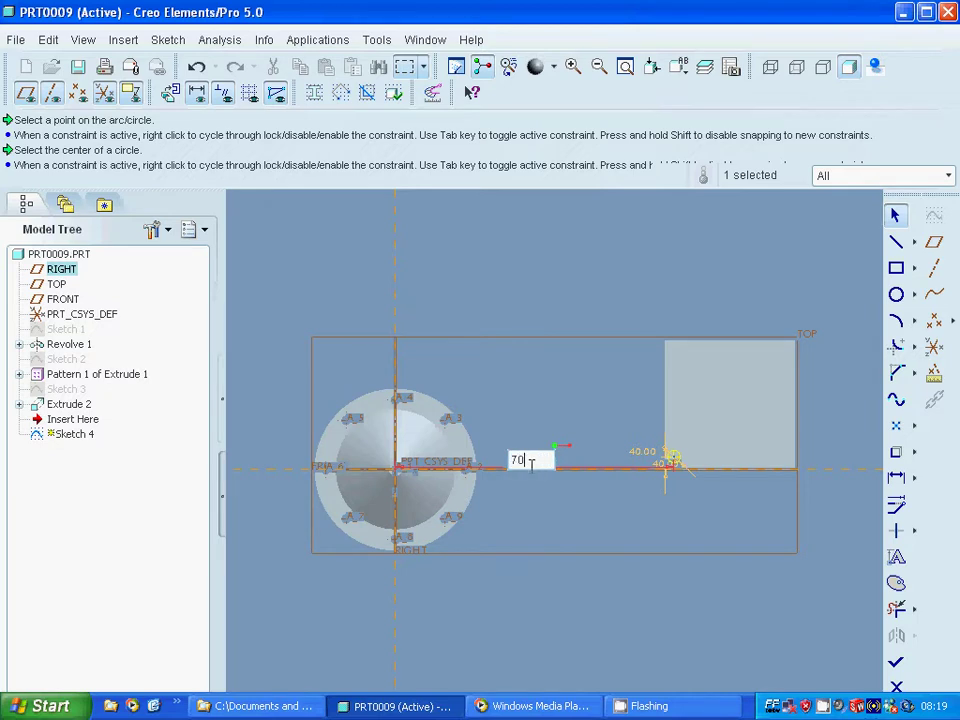
{"action": "key", "text": "BackSpace"}
{"action": "key", "text": "BackSpace"}
{"action": "type", "text": "8"}
{"action": "key", "text": "Return"}
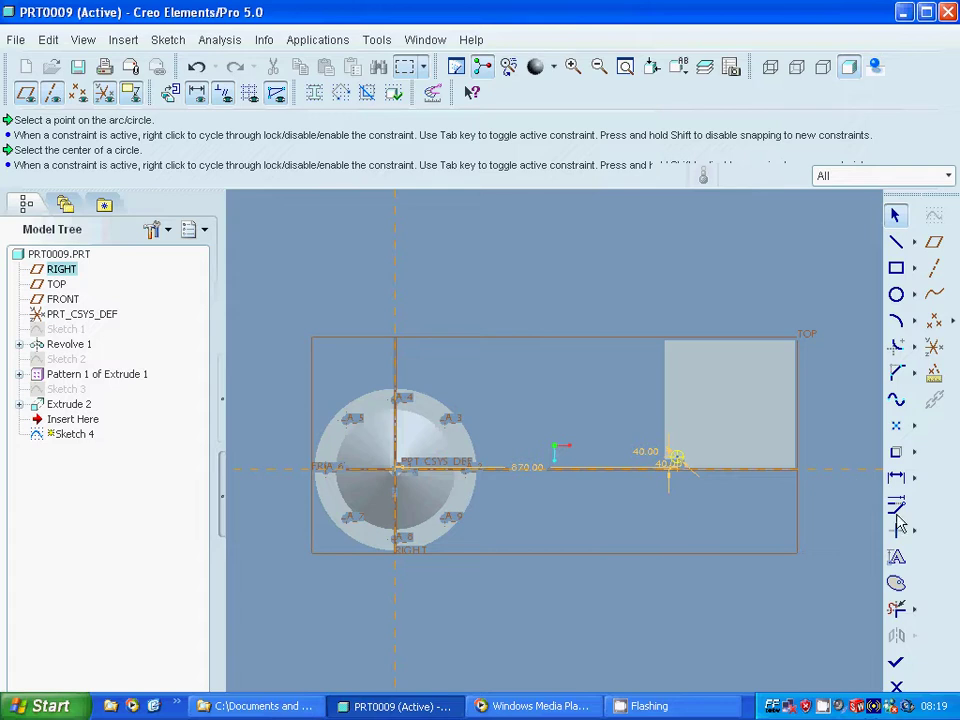
{"action": "left_click", "coordinate": [896, 661]}
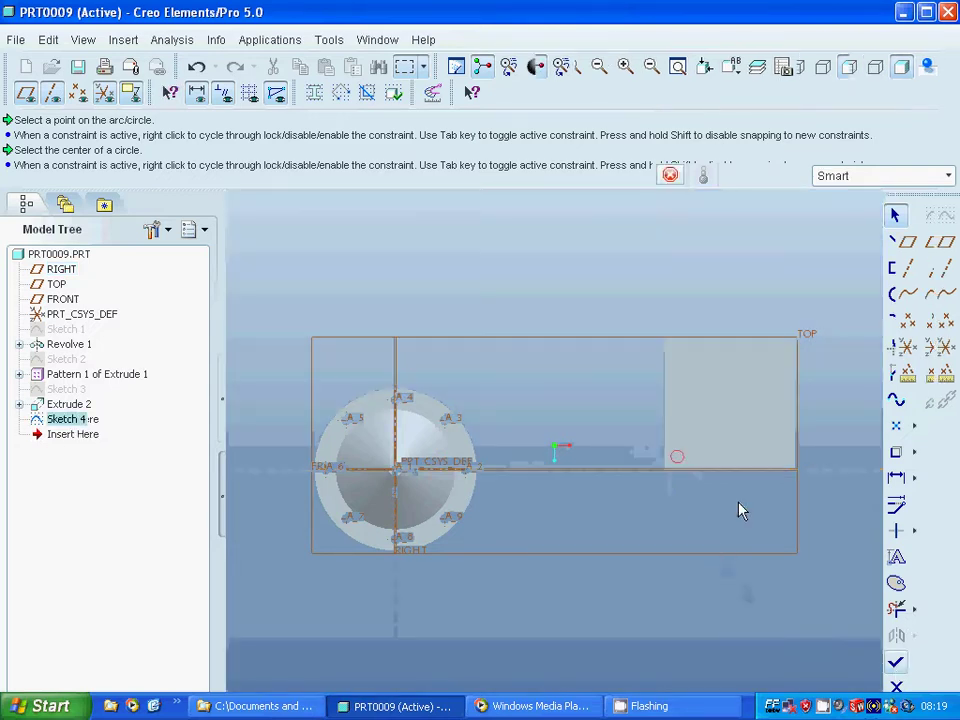
Extrude the 40 diameter circle as a material-removing cut with Through All depth
{"action": "left_click", "coordinate": [943, 214]}
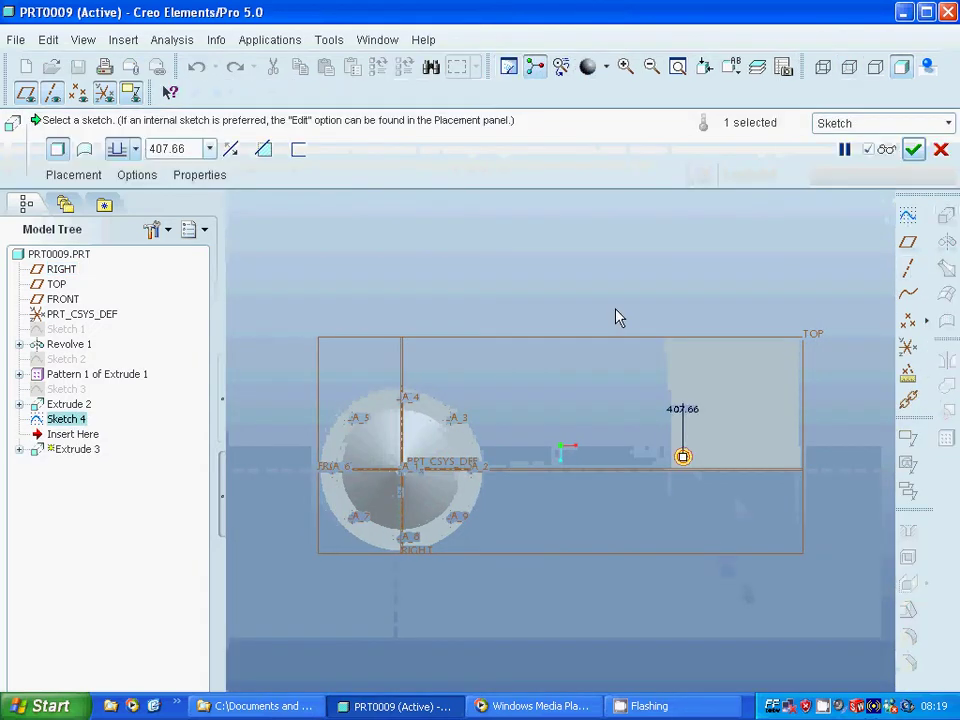
{"action": "left_click", "coordinate": [263, 149]}
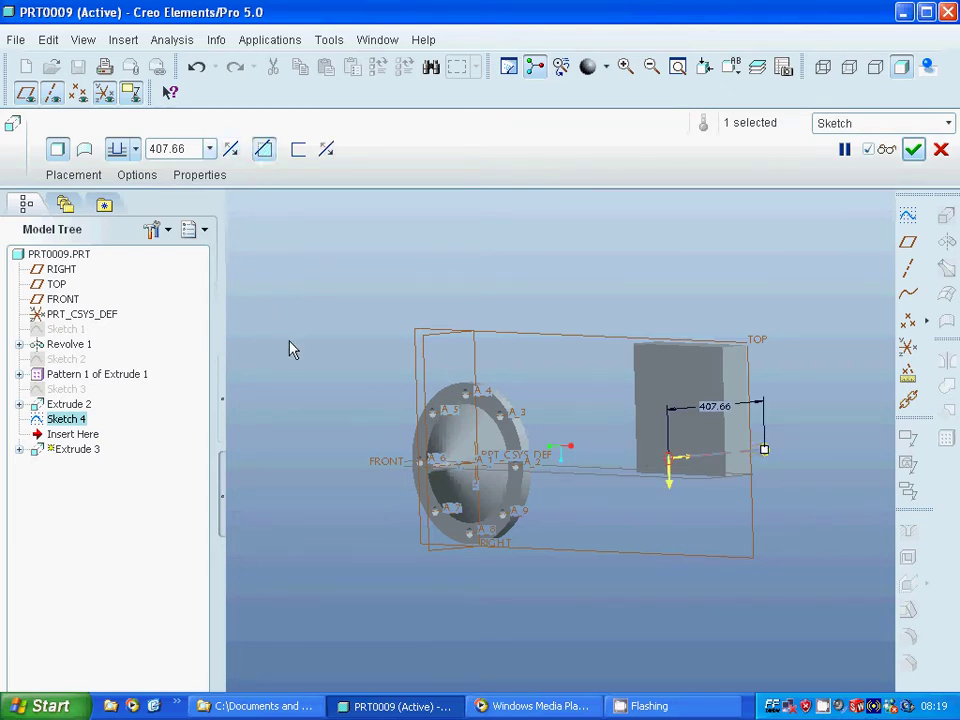
{"action": "left_click", "coordinate": [135, 149]}
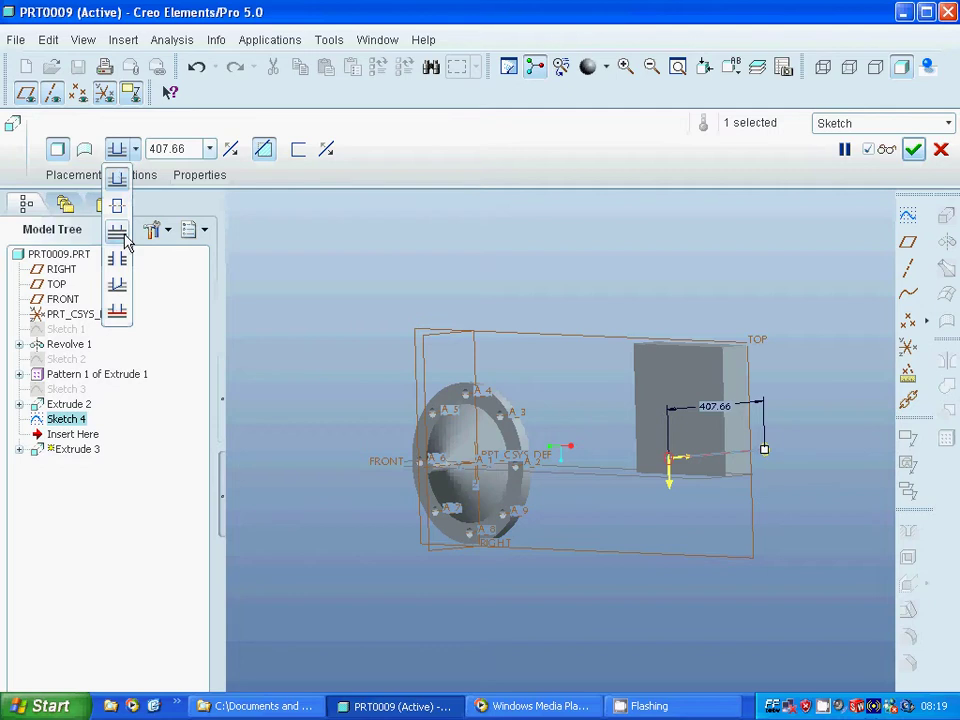
{"action": "left_click", "coordinate": [118, 234]}
{"action": "middle_click_drag", "start_coordinate": [311, 349], "coordinate": [340, 347]}
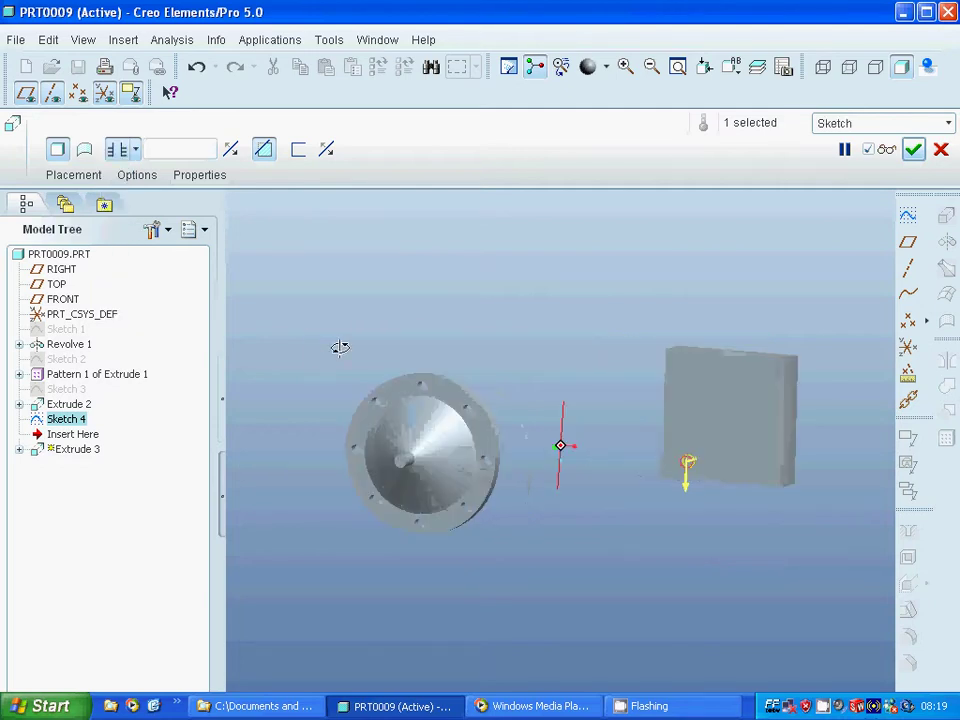
{"action": "left_click", "coordinate": [912, 150]}
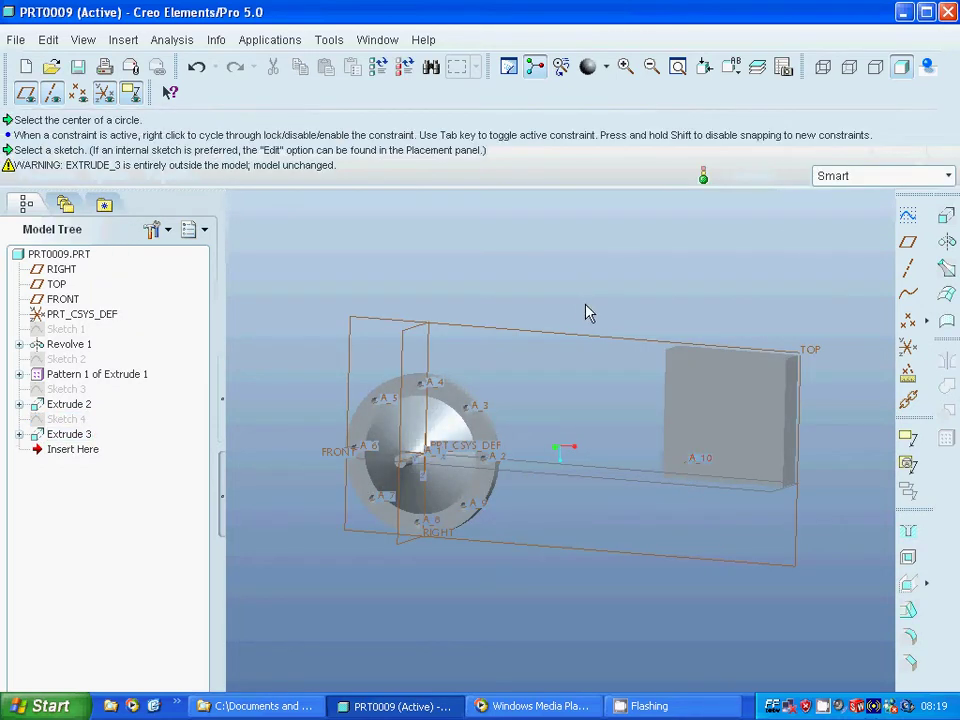
Redefine the circular cut with its depth direction flipped so it passes through the block
{"action": "right_click", "coordinate": [83, 437]}
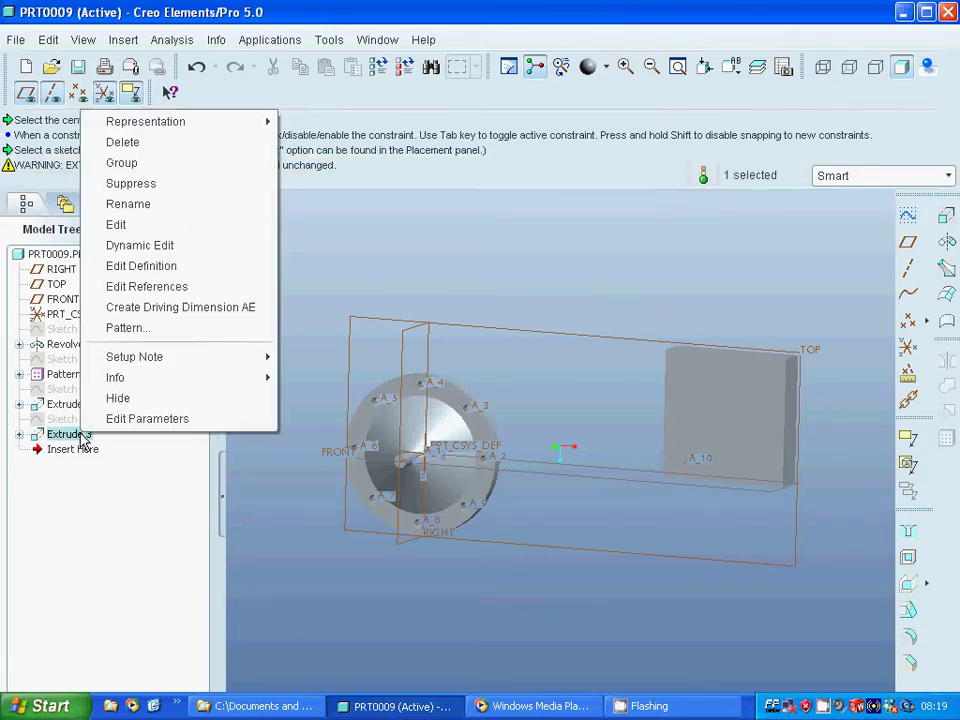
{"action": "left_click", "coordinate": [135, 268]}
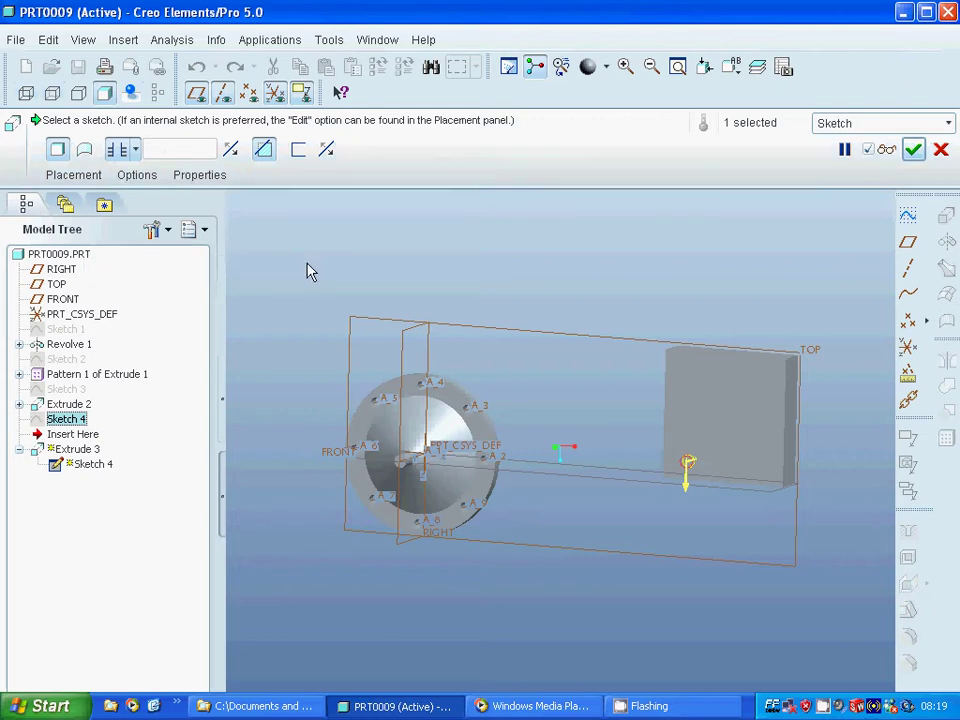
{"action": "middle_click_drag", "start_coordinate": [305, 273], "coordinate": [229, 149]}
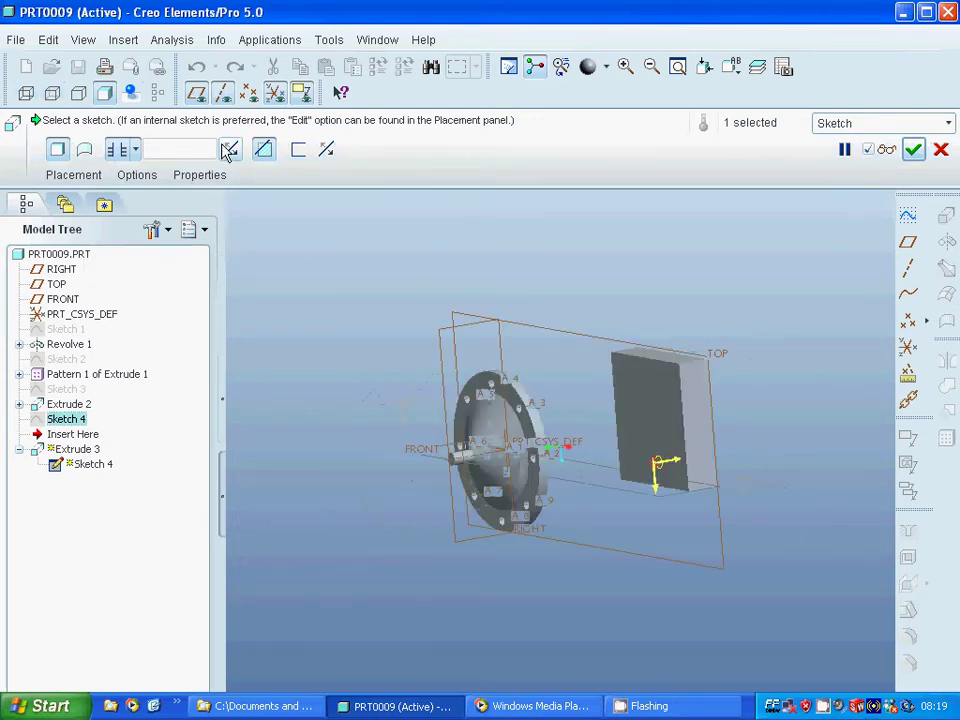
{"action": "left_click", "coordinate": [913, 149]}
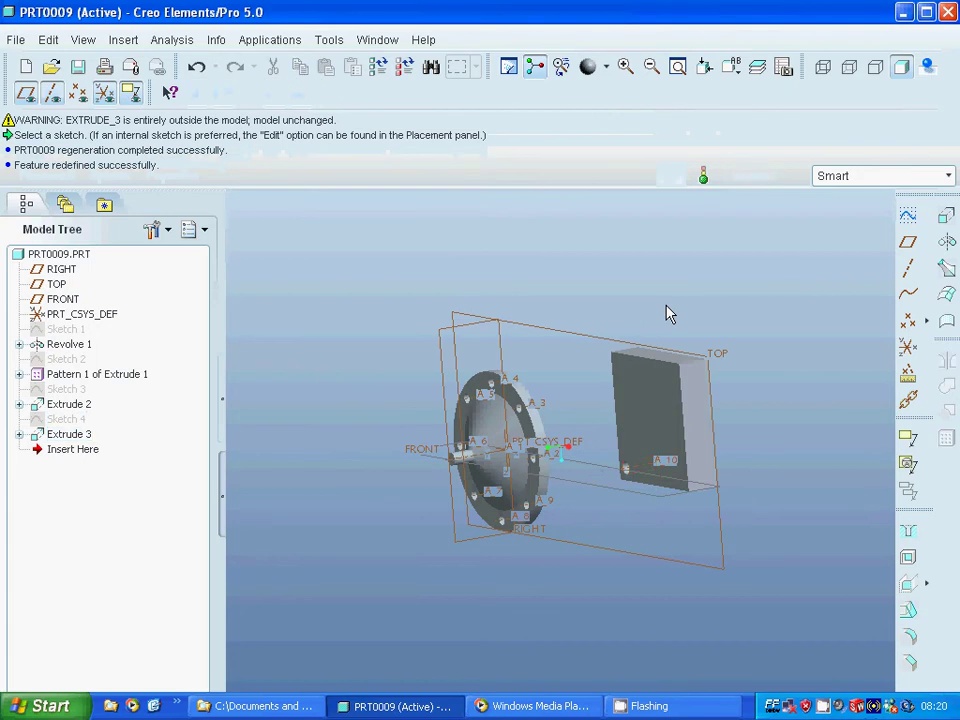
Start a Direction pattern of the 40 diameter cut along the block's vertical edge, flipped so the copies run up the block
{"action": "left_click", "coordinate": [255, 276]}
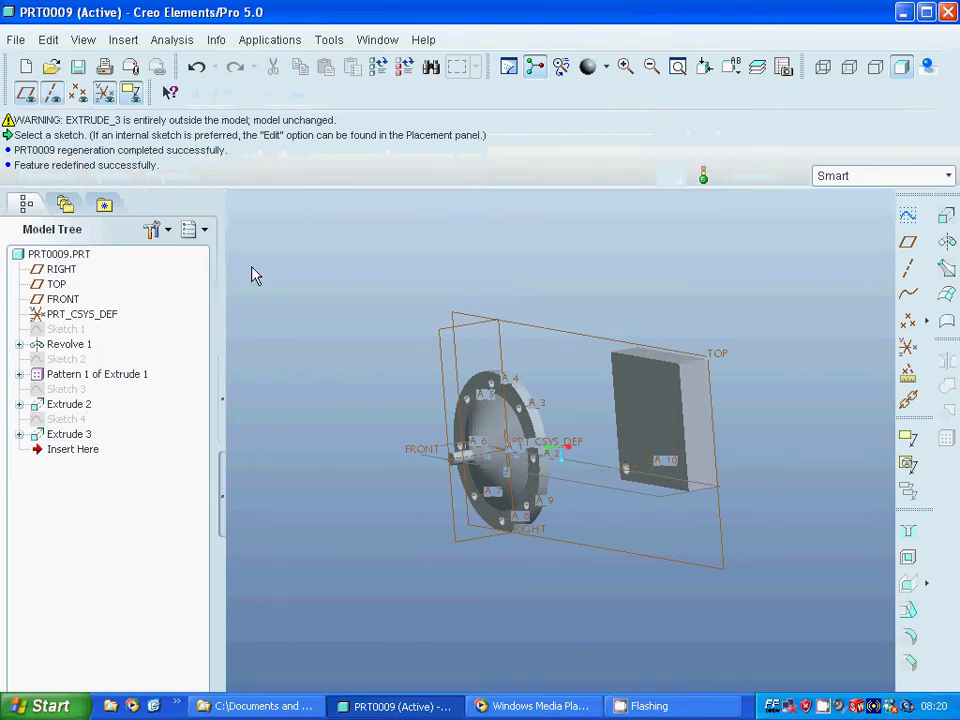
{"action": "left_click", "coordinate": [74, 436]}
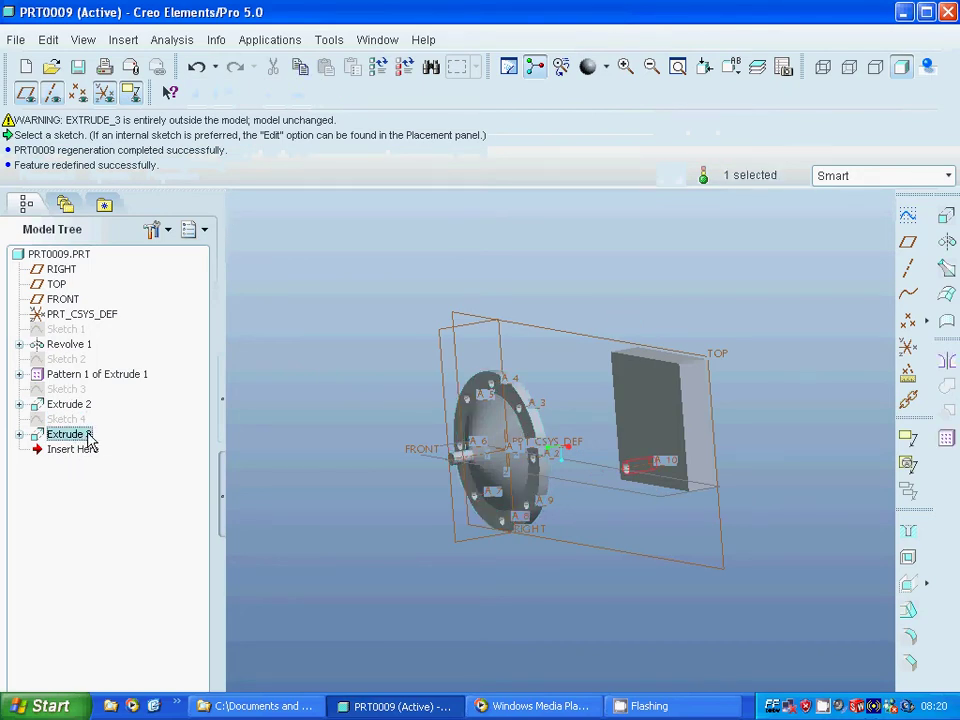
{"action": "left_click", "coordinate": [946, 437]}
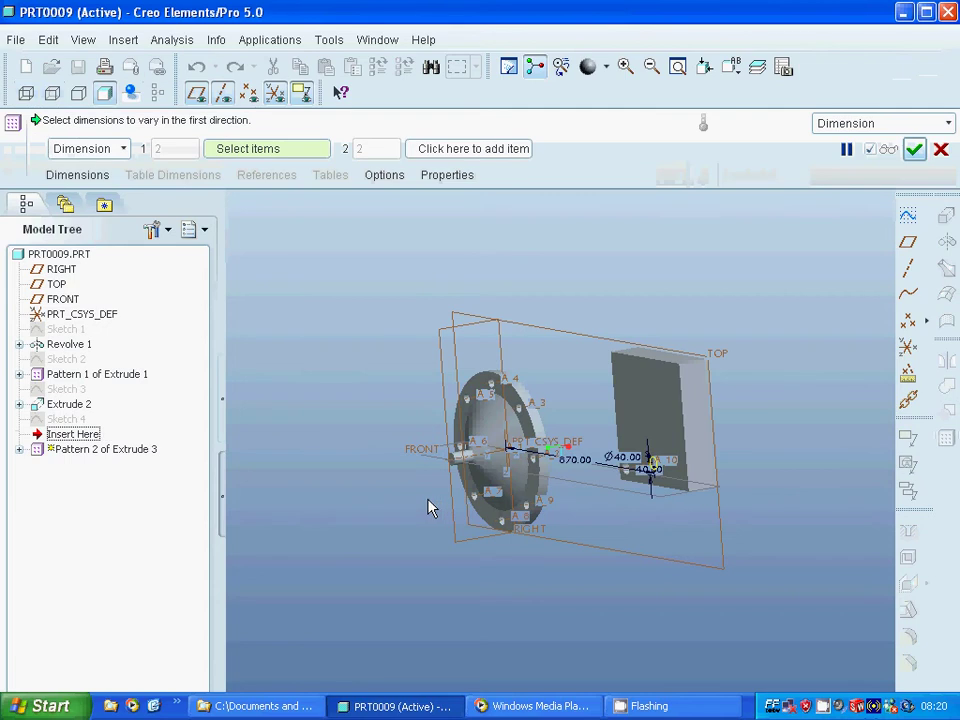
{"action": "left_click", "coordinate": [123, 148]}
{"action": "left_click", "coordinate": [101, 185]}
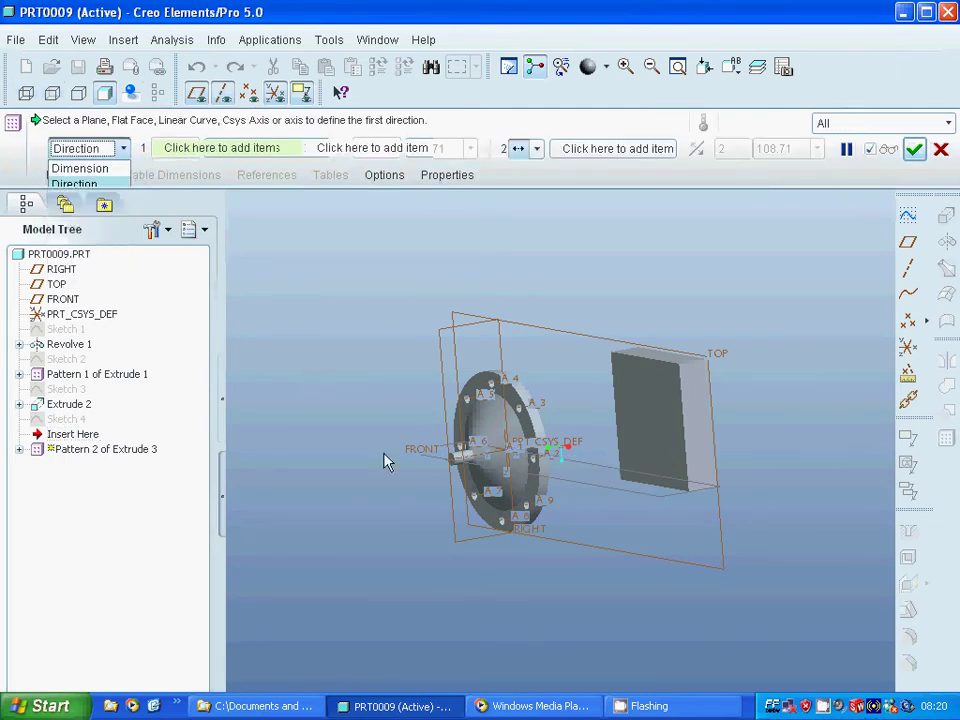
{"action": "left_click", "coordinate": [618, 442]}
{"action": "left_click", "coordinate": [612, 450]}
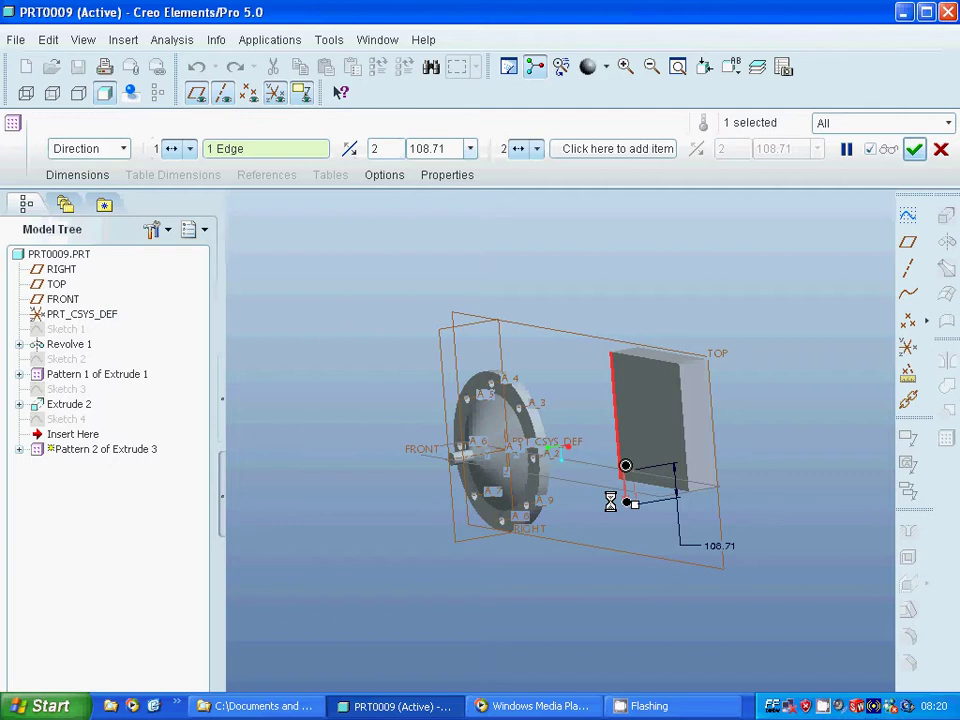
{"action": "left_click", "coordinate": [351, 150]}
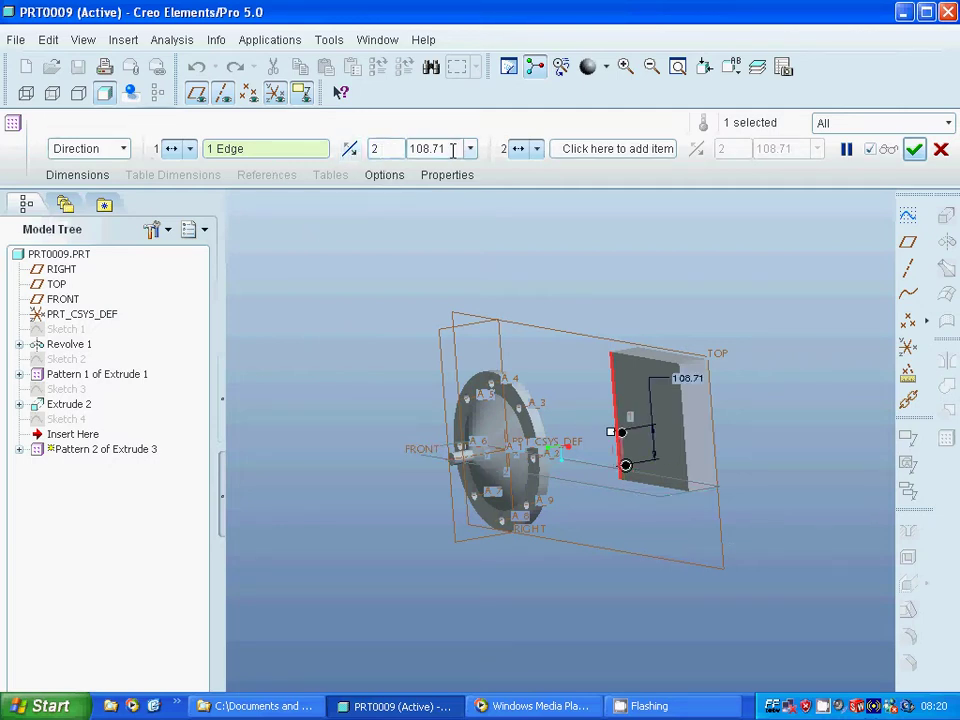
Set the pattern's first direction to 5 members with a spacing of 80
{"action": "left_click", "coordinate": [403, 148]}
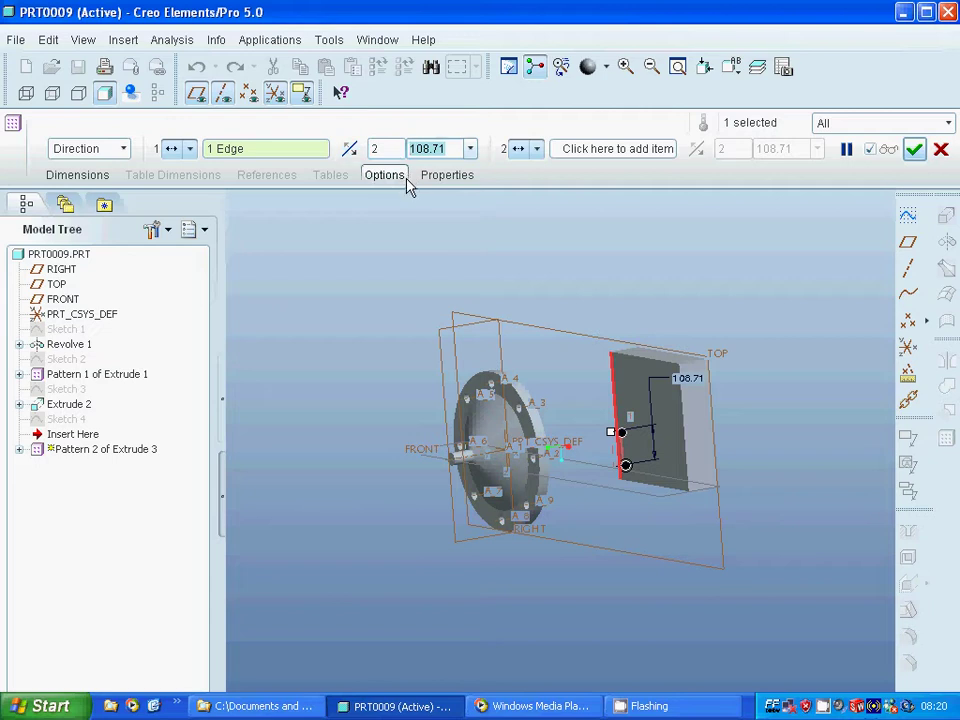
{"action": "type", "text": "80"}
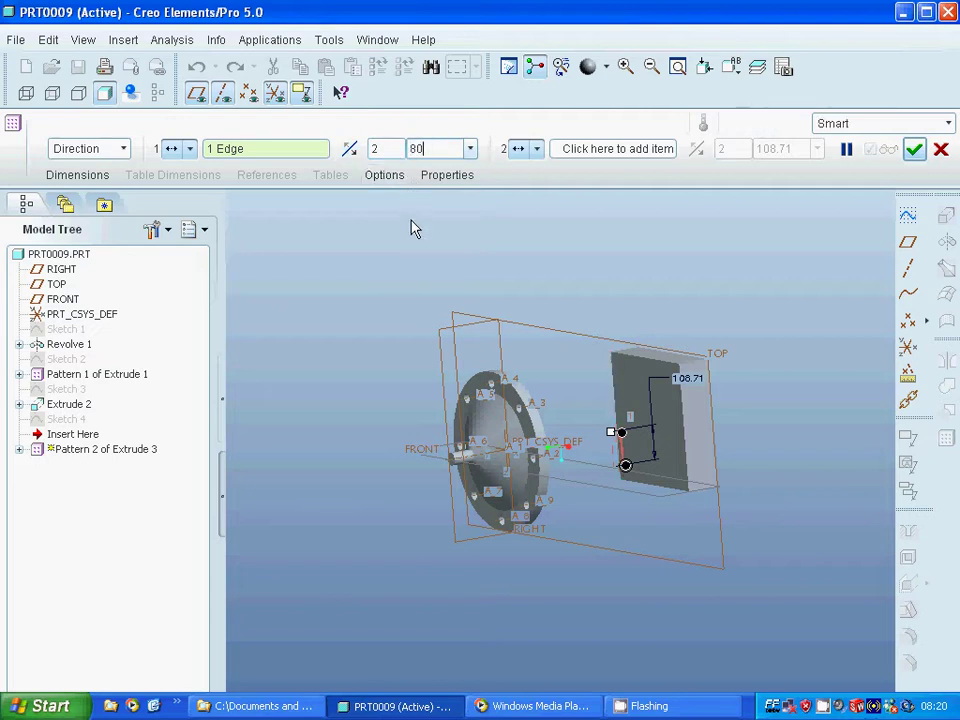
{"action": "key", "text": "Return"}
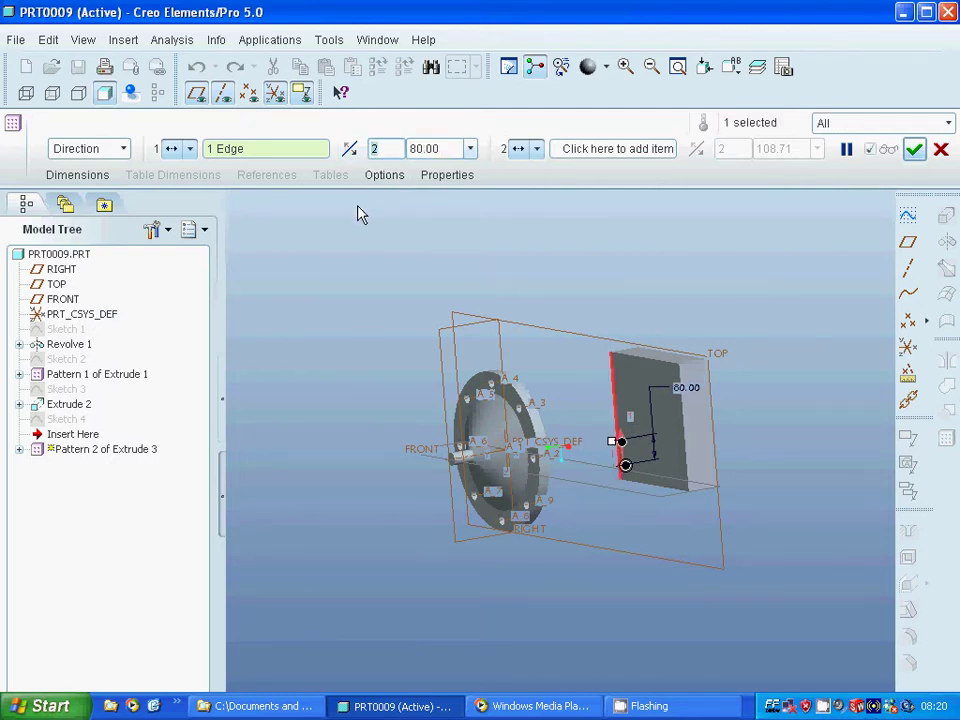
{"action": "type", "text": "5"}
{"action": "key", "text": "Return"}
Add a second direction along the block's upper horizontal edge, flipped into the block, with 5 members spaced 80, and complete the pattern
{"action": "left_click", "coordinate": [605, 151]}
{"action": "left_click", "coordinate": [652, 364]}
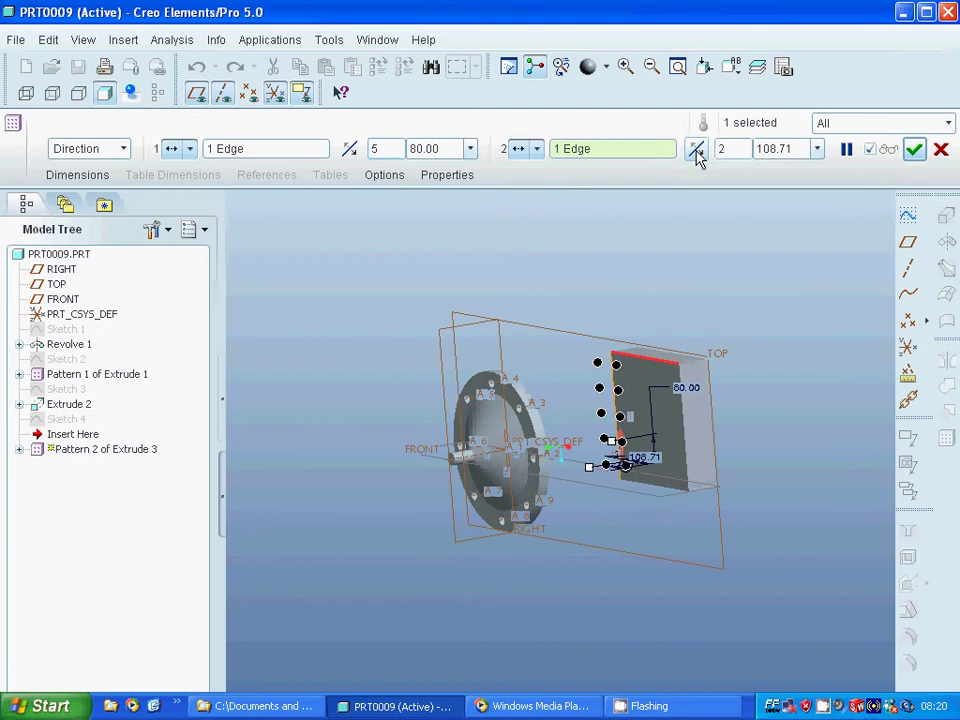
{"action": "double_click", "coordinate": [797, 150]}
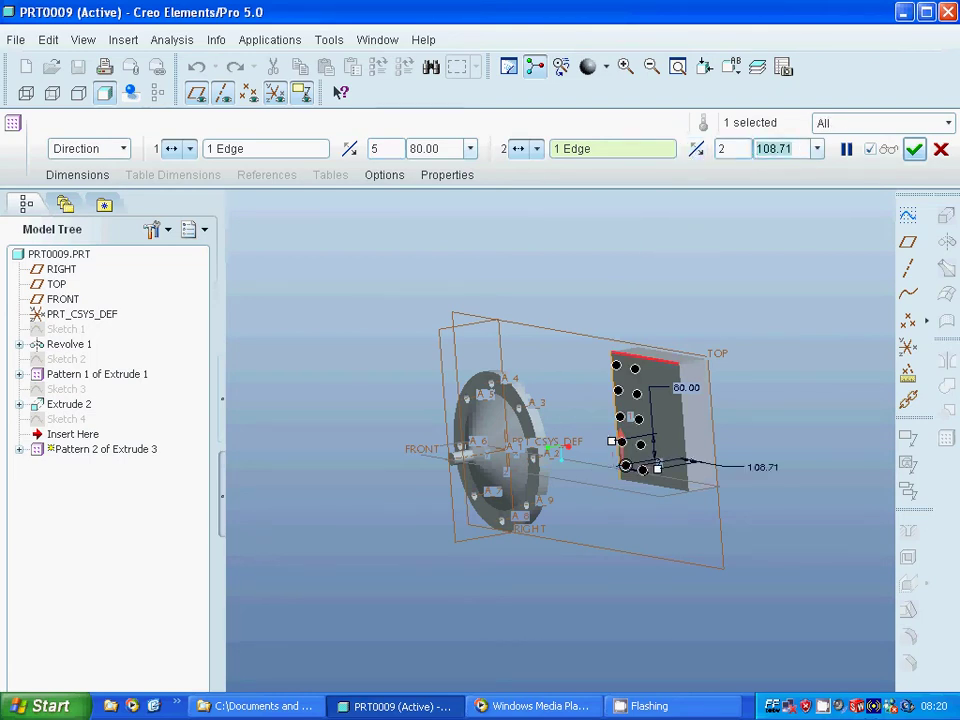
{"action": "type", "text": "80"}
{"action": "key", "text": "Return"}
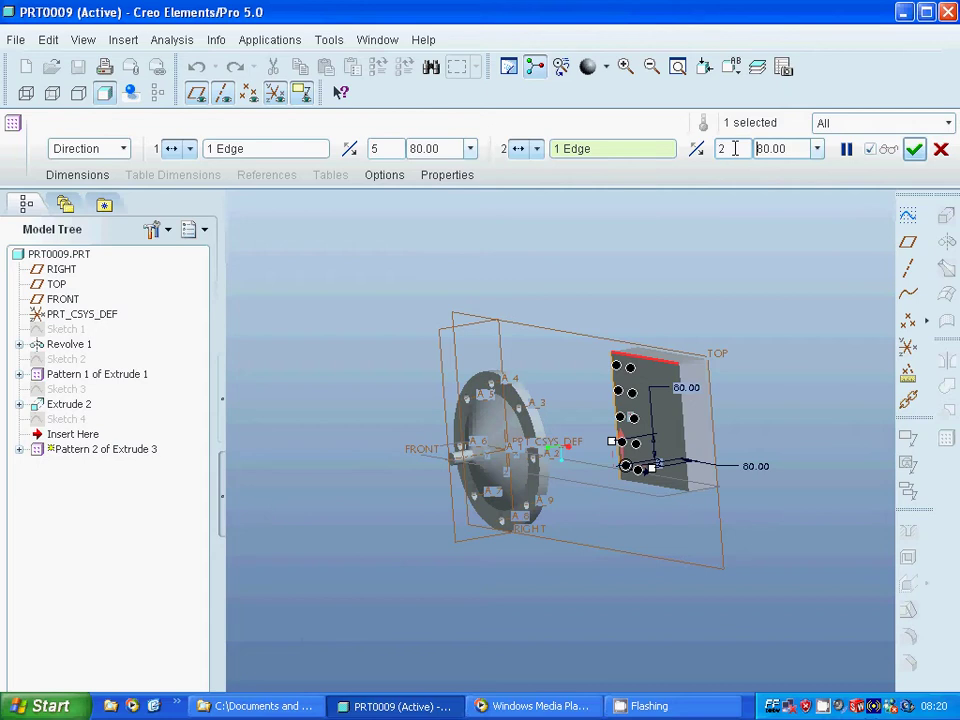
{"action": "type", "text": "5"}
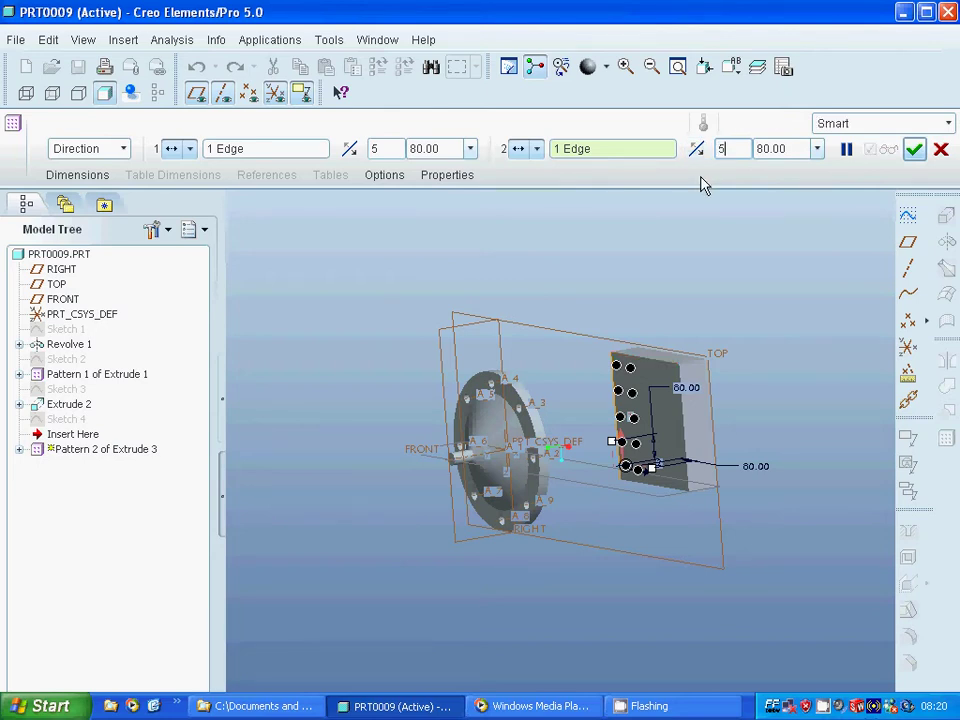
{"action": "key", "text": "Return"}
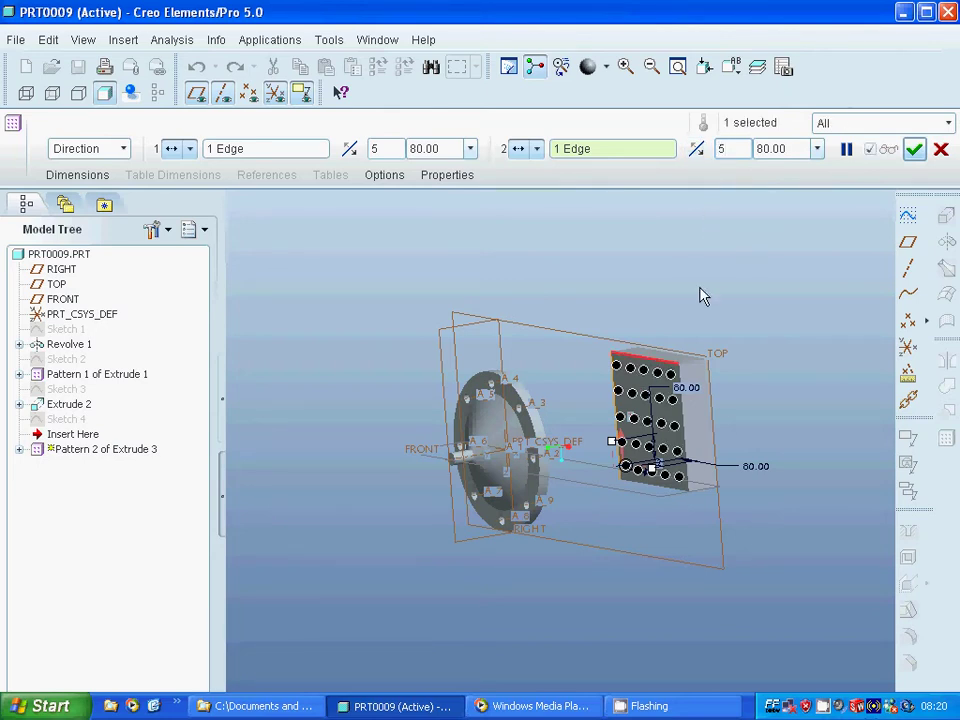
{"action": "mouse_move", "coordinate": [707, 283]}
{"action": "middle_mouse_down"}
{"action": "mouse_move", "coordinate": [711, 268]}
{"action": "mouse_move", "coordinate": [710, 290]}
{"action": "middle_mouse_up"}
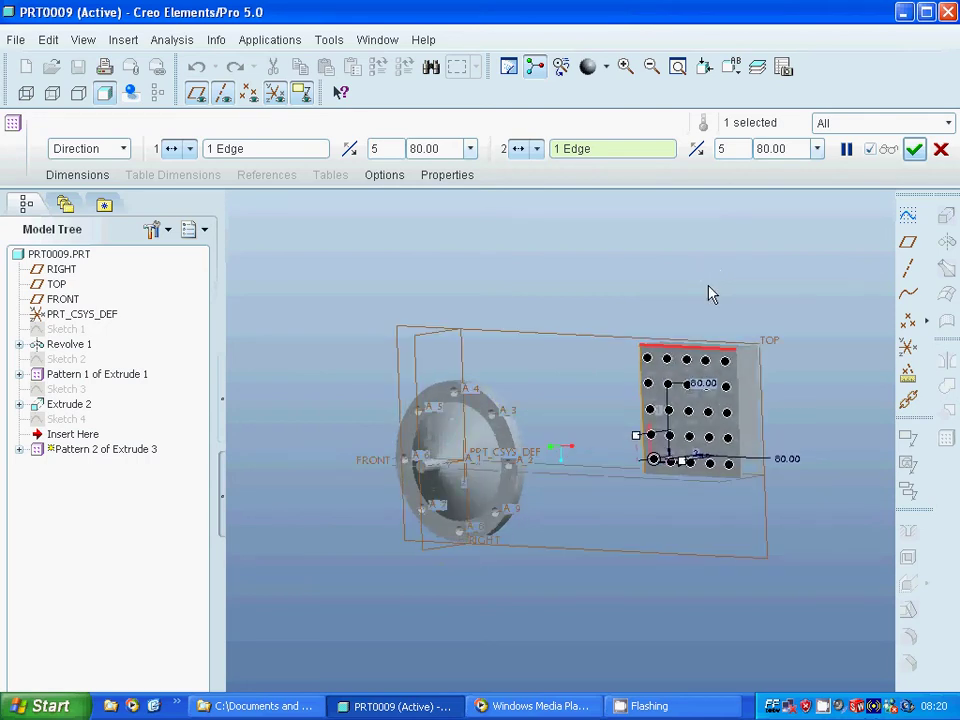
{"action": "left_click", "coordinate": [914, 149]}
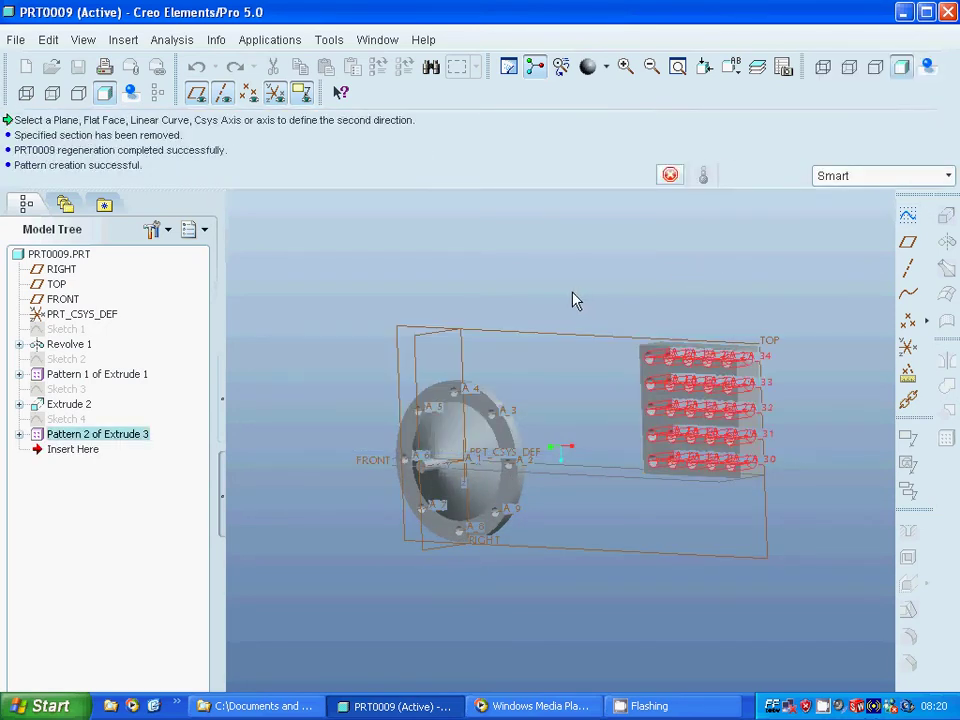
{"action": "left_click", "coordinate": [590, 313]}
{"action": "middle_click_drag", "start_coordinate": [590, 313], "coordinate": [536, 291]}
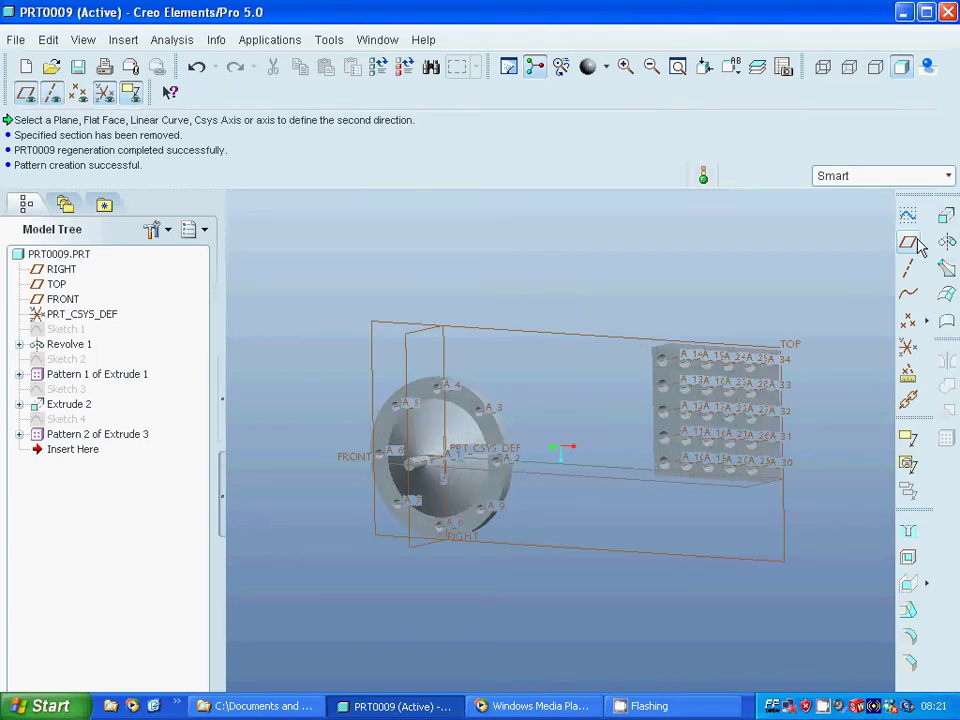
Sketch a closed triangle on the TOP plane between the two bodies, apex on the horizontal reference and horizontal base about 466 wide
{"action": "left_click", "coordinate": [591, 339]}
{"action": "left_click", "coordinate": [907, 215]}
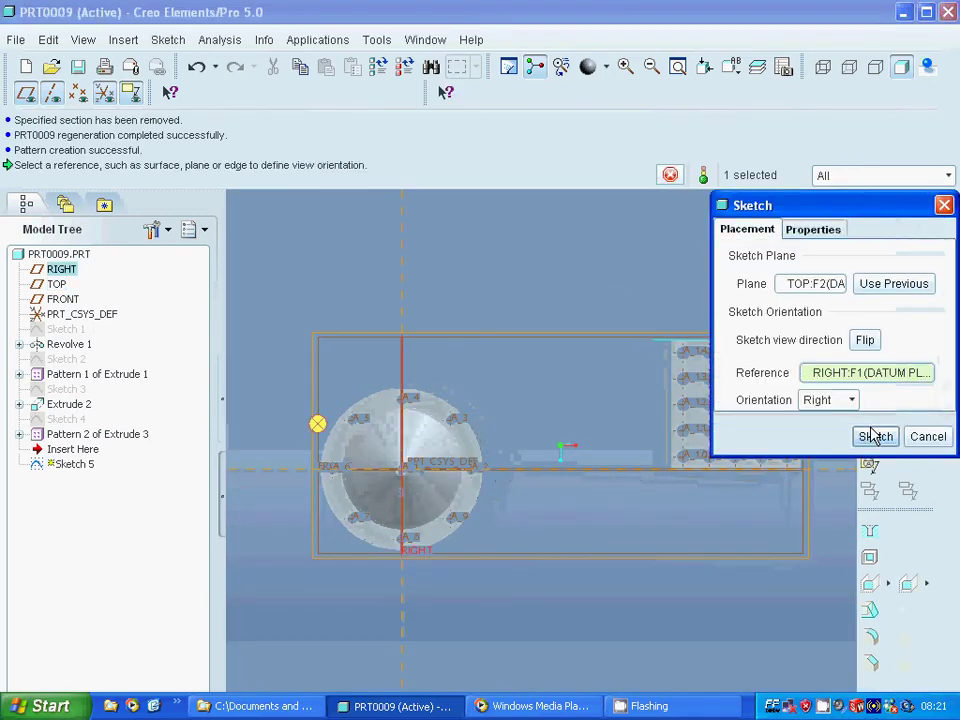
{"action": "left_click", "coordinate": [875, 437]}
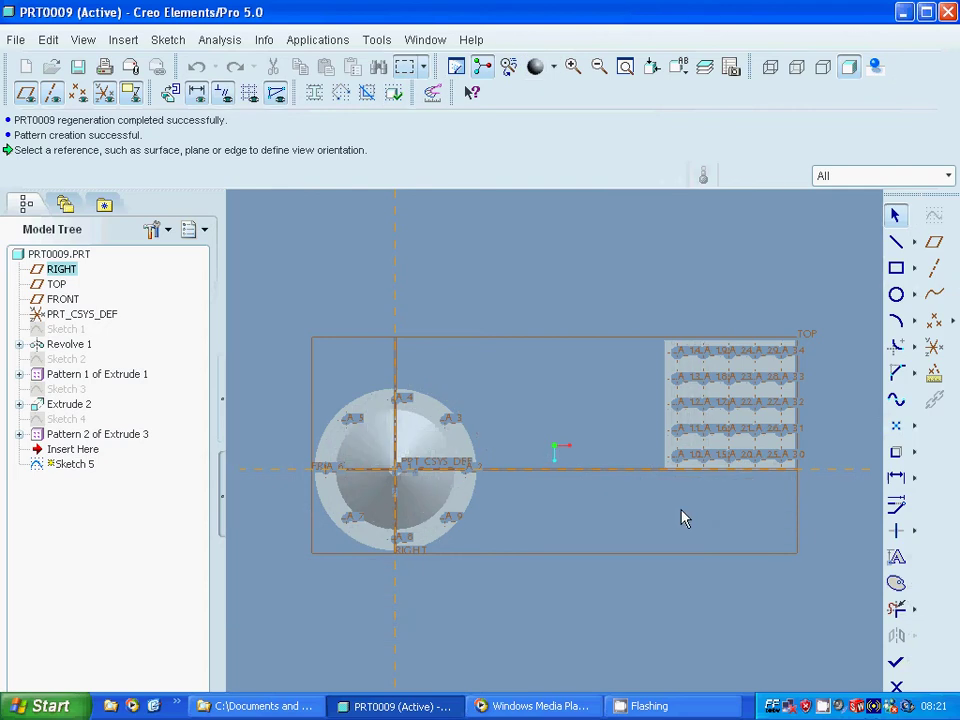
{"action": "left_click", "coordinate": [895, 246]}
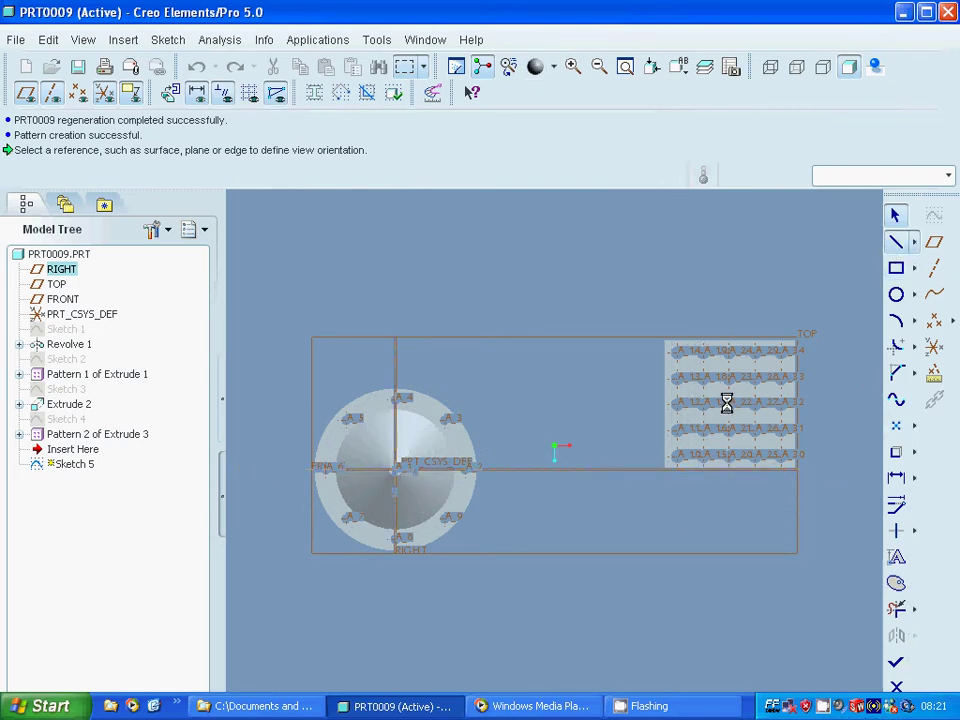
{"action": "left_click", "coordinate": [543, 474]}
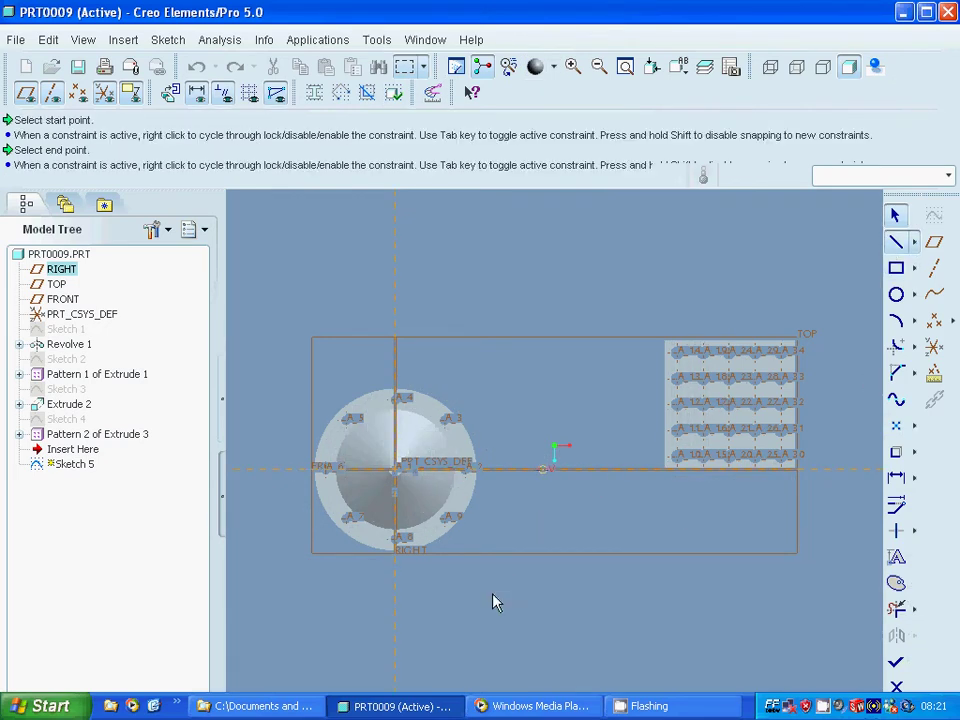
{"action": "left_click", "coordinate": [463, 633]}
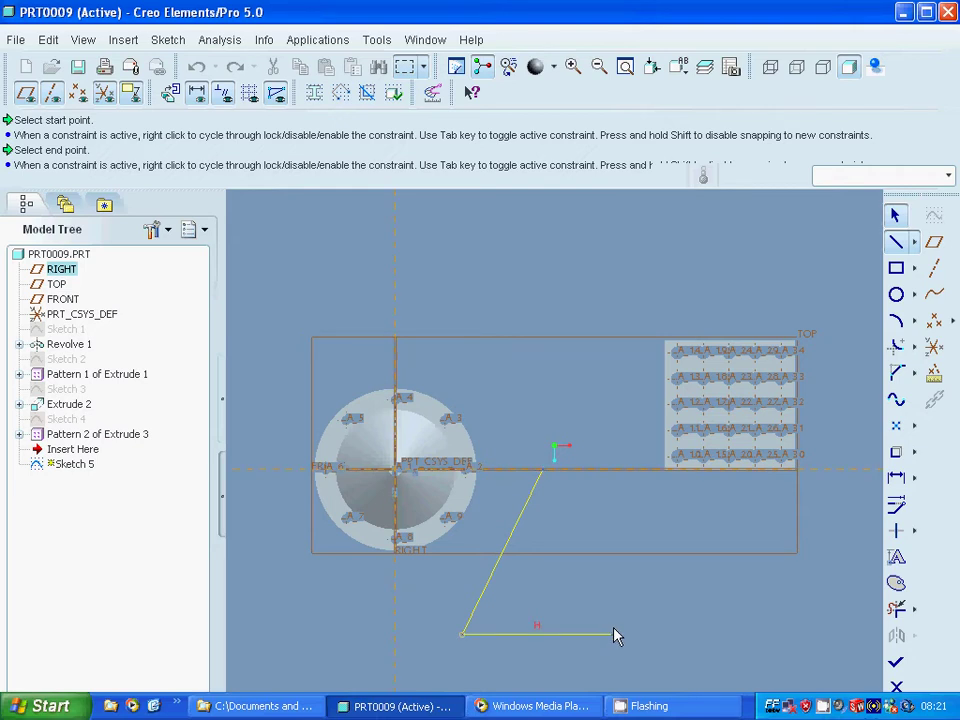
{"action": "left_click", "coordinate": [612, 634]}
{"action": "left_click", "coordinate": [543, 476]}
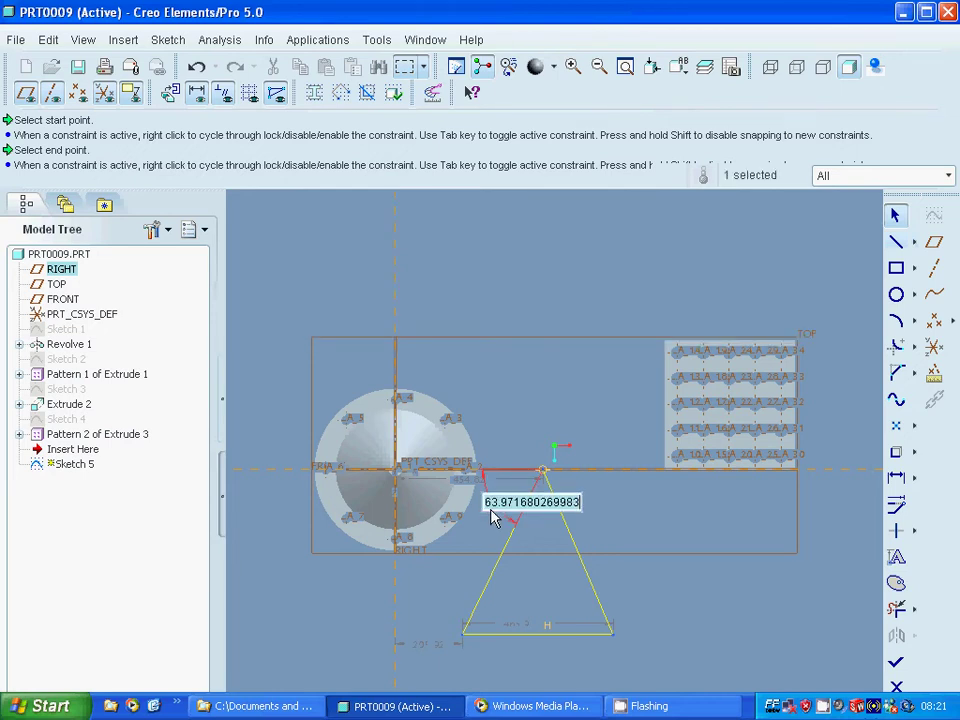
Set the triangle's side angle to 60 and its base length to 450, and finish the sketch
{"action": "type", "text": "60"}
{"action": "key", "text": "Return"}
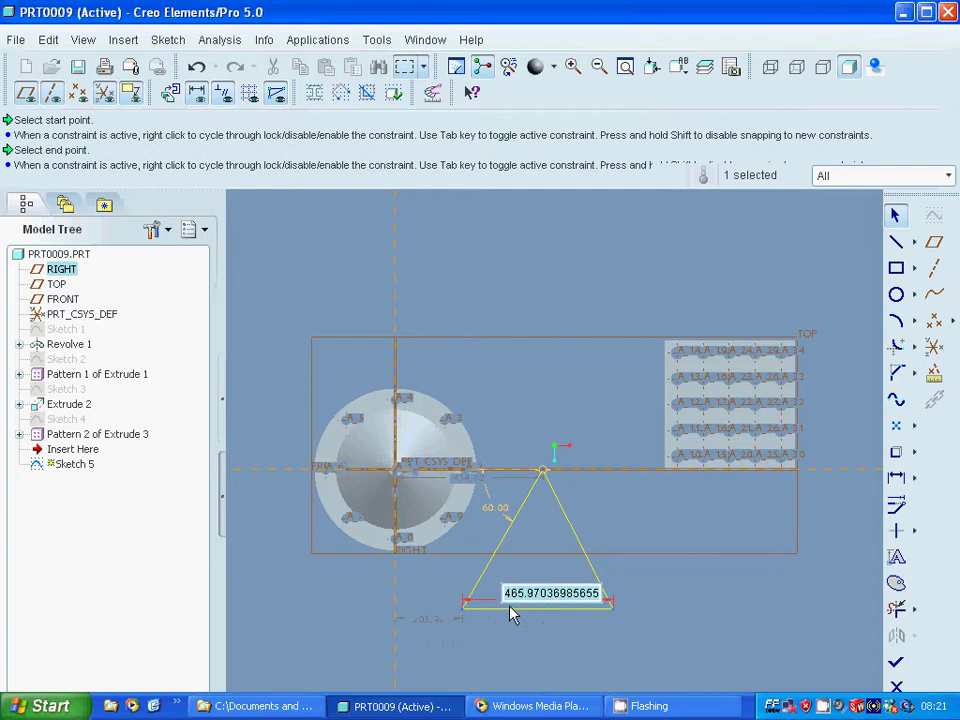
{"action": "type", "text": "450"}
{"action": "key", "text": "Return"}
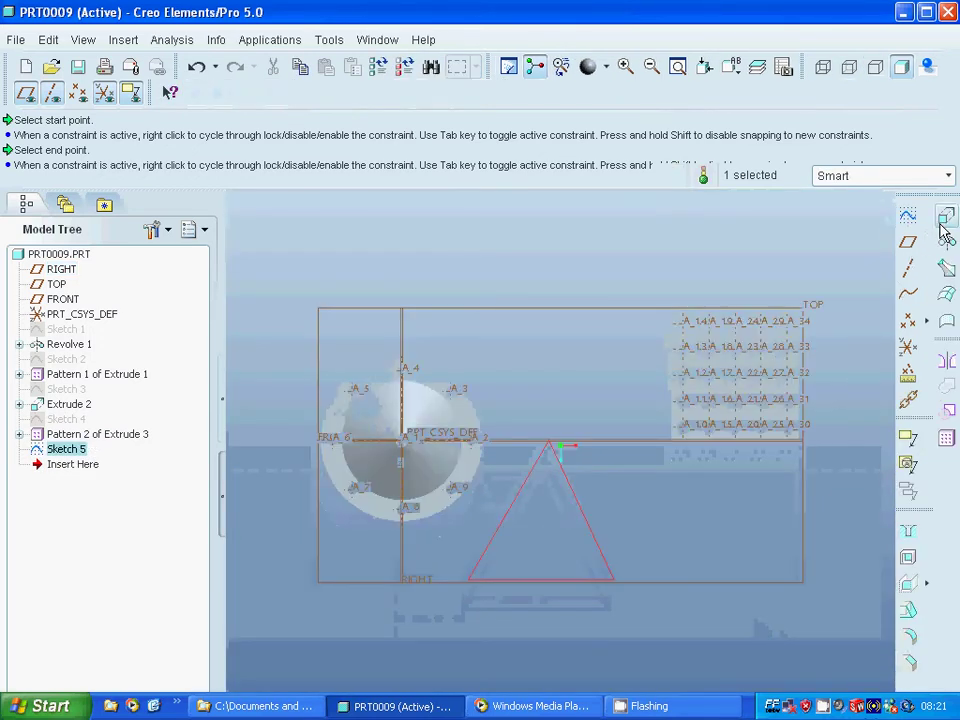
Extrude the triangle sketch as a solid with a depth of 100
{"action": "left_click", "coordinate": [944, 220]}
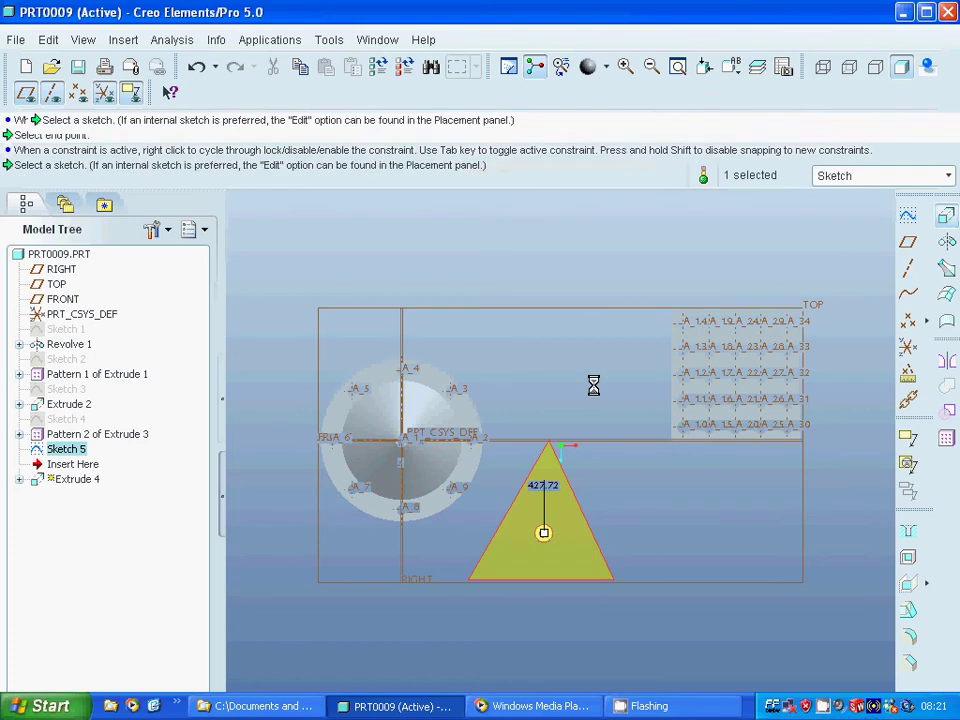
{"action": "left_click", "coordinate": [199, 148]}
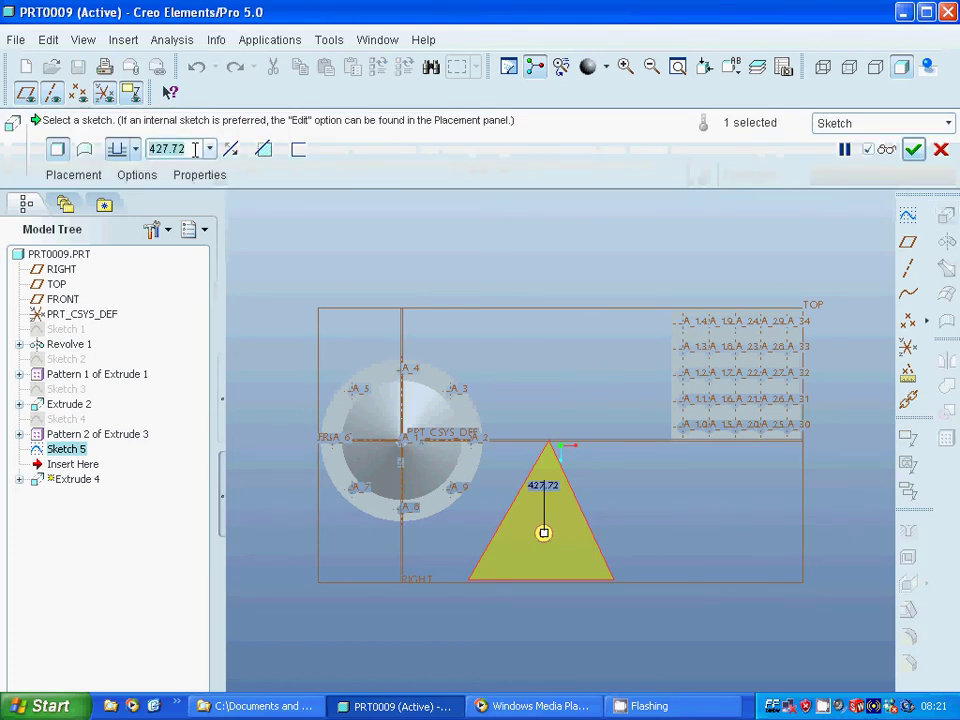
{"action": "type", "text": "100"}
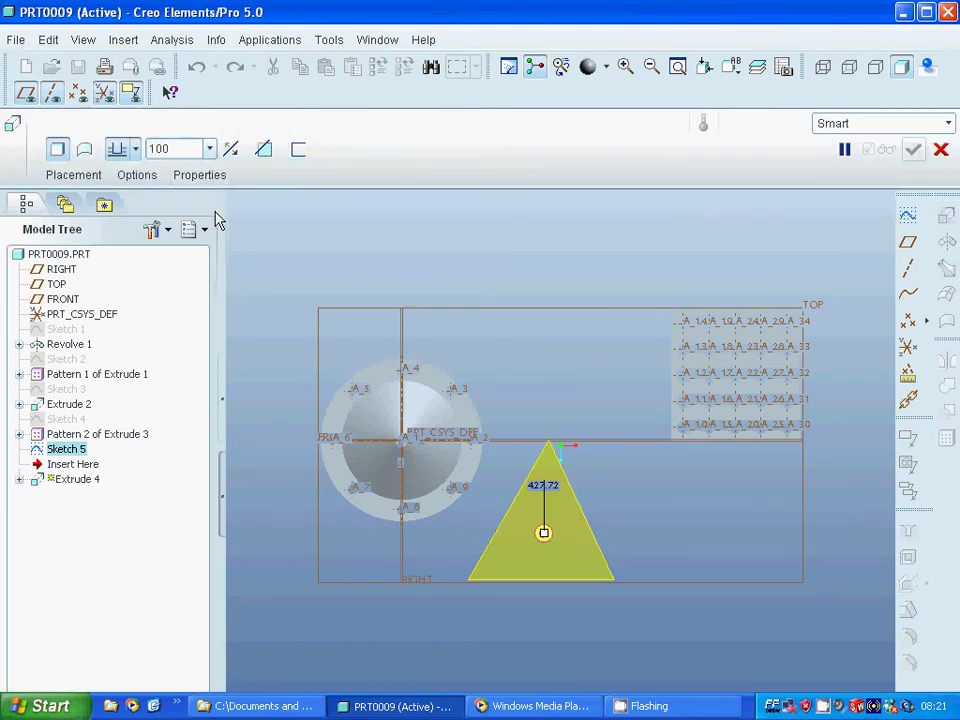
{"action": "key", "text": "Return"}
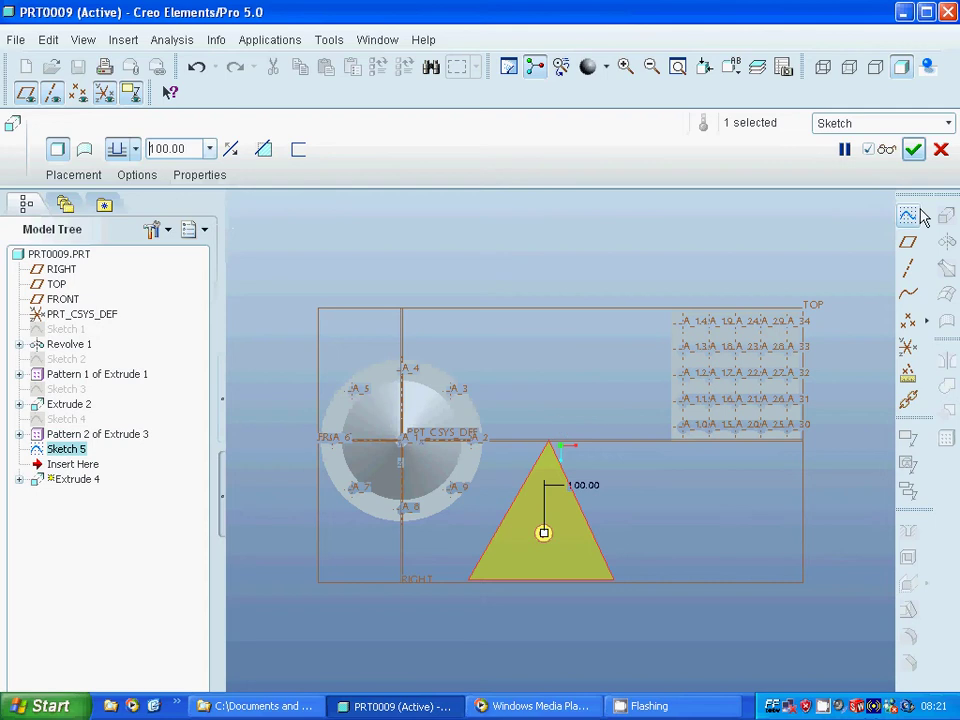
{"action": "left_click", "coordinate": [913, 150]}
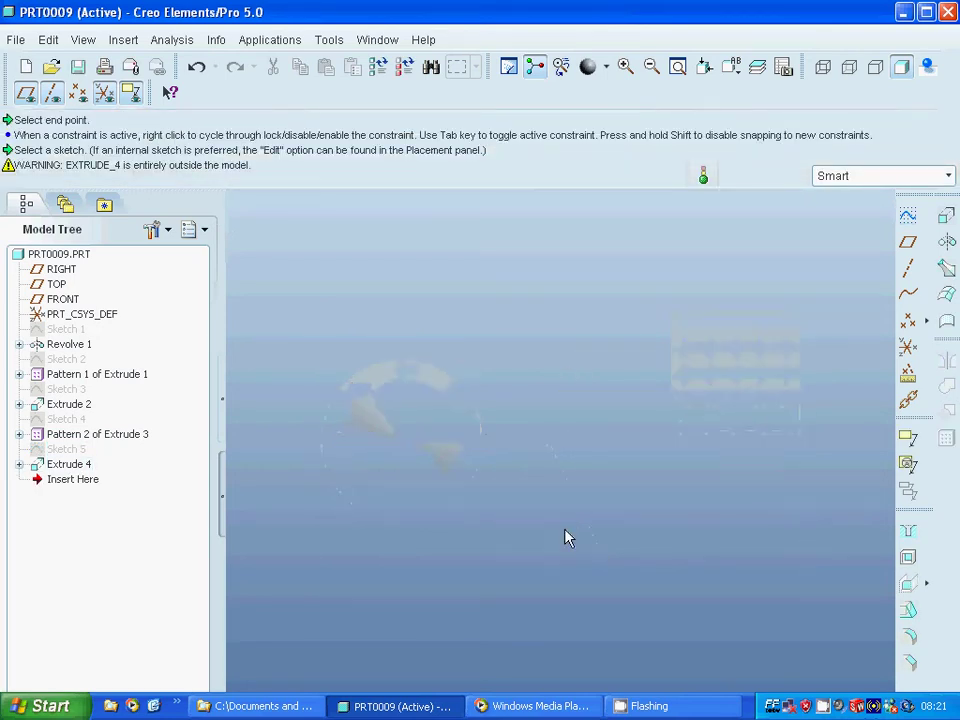
Sketch an open inverted V of two lines on the triangular block's front face, inside its outline with both lower ends level
{"action": "left_click", "coordinate": [907, 217]}
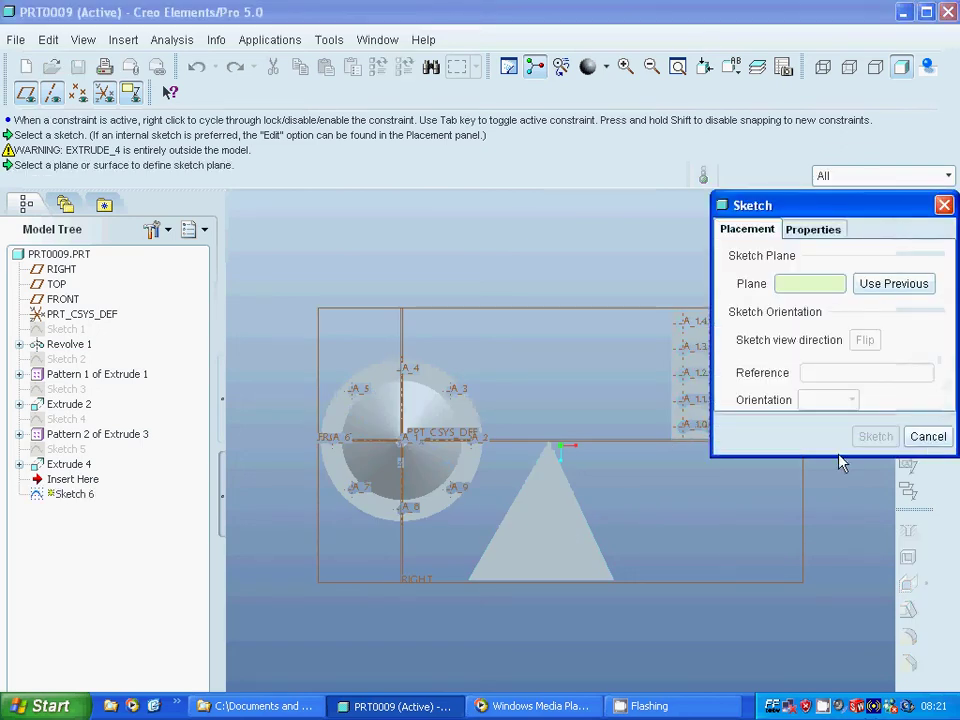
{"action": "left_click", "coordinate": [565, 537]}
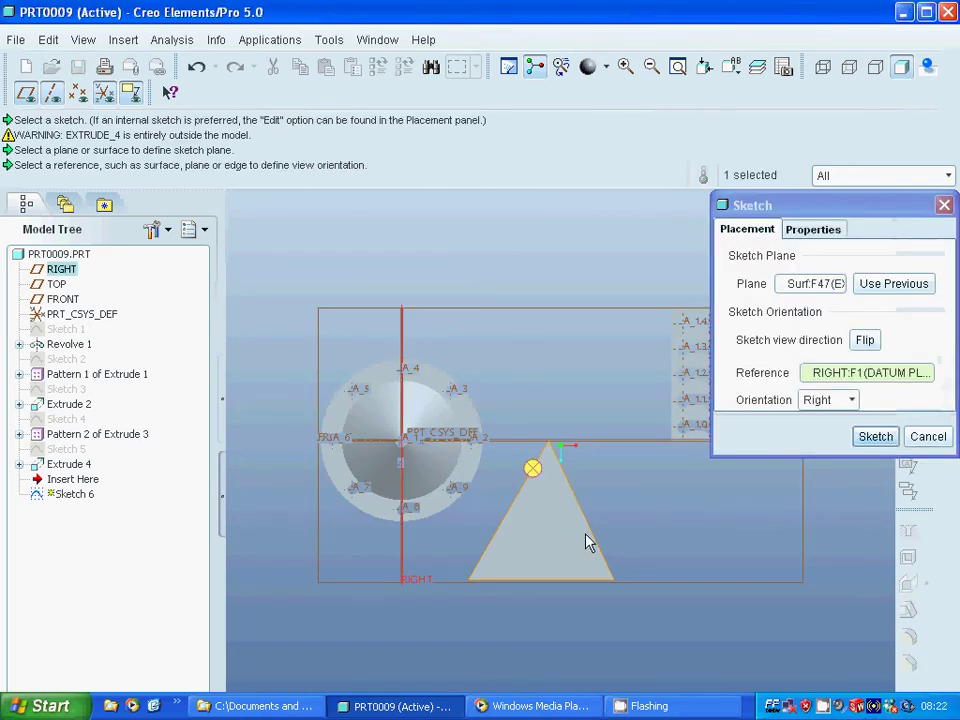
{"action": "left_click", "coordinate": [877, 437]}
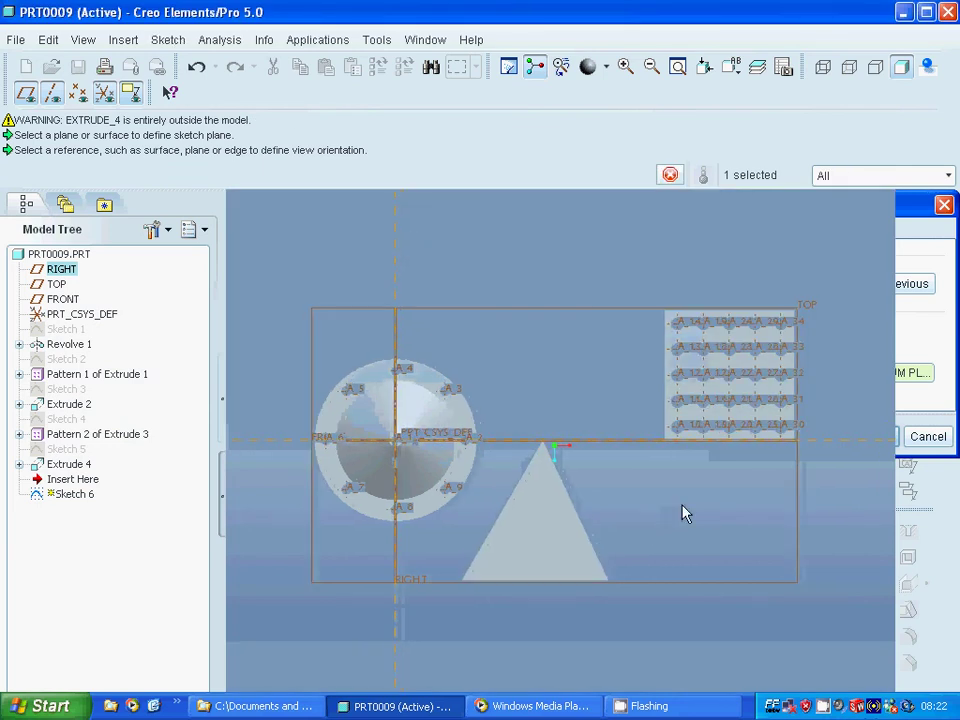
{"action": "left_click", "coordinate": [898, 244]}
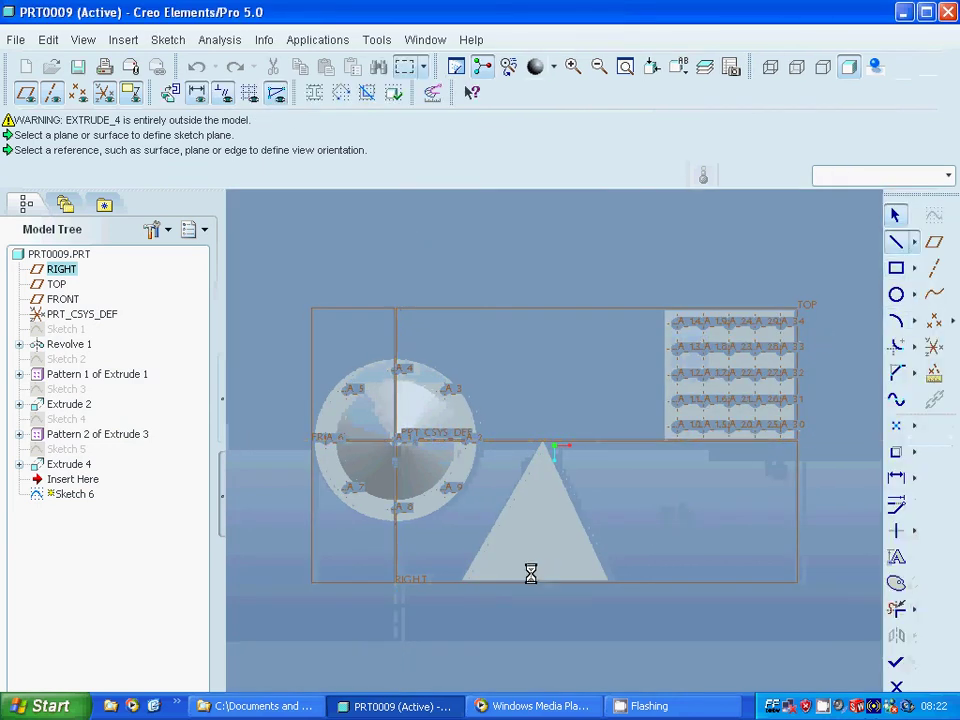
{"action": "left_click", "coordinate": [497, 562]}
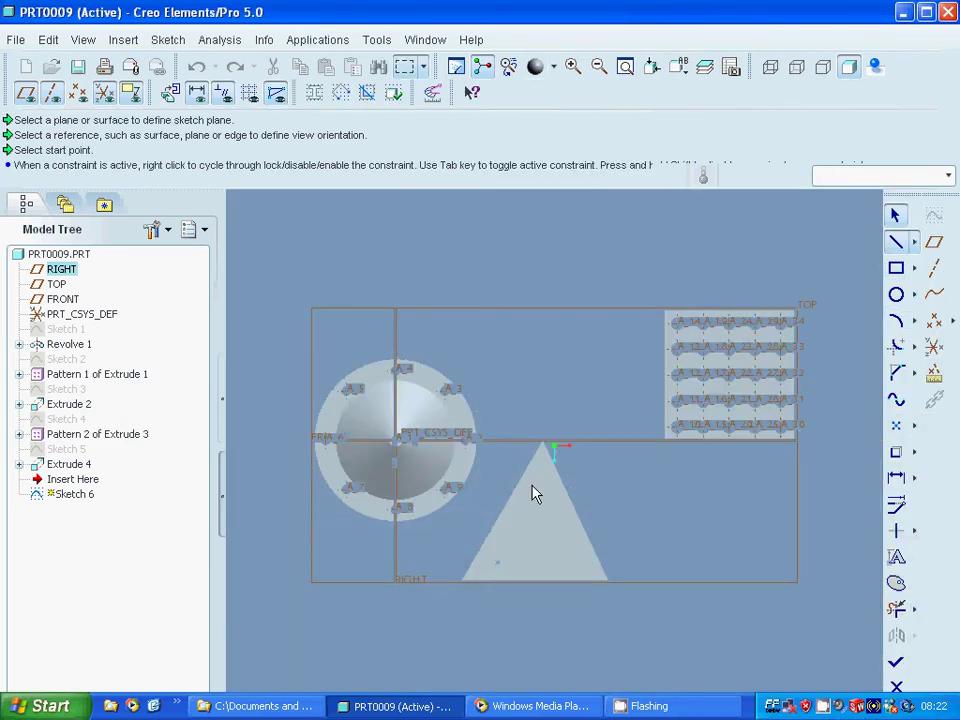
{"action": "left_click", "coordinate": [538, 489]}
{"action": "middle_click", "coordinate": [538, 492]}
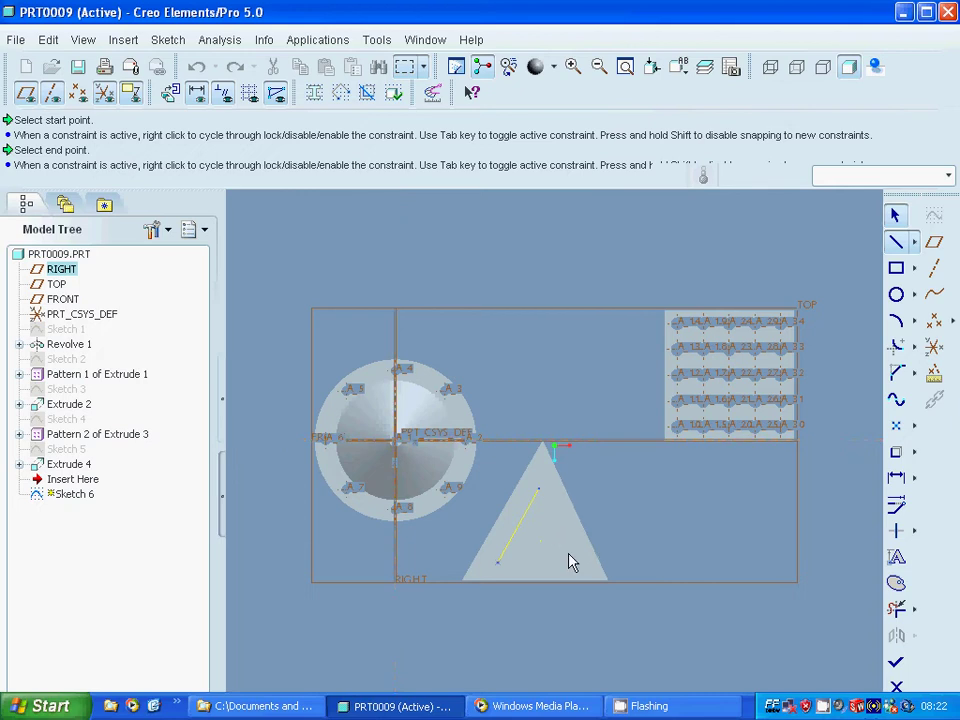
{"action": "left_click", "coordinate": [574, 562]}
{"action": "middle_click", "coordinate": [878, 283]}
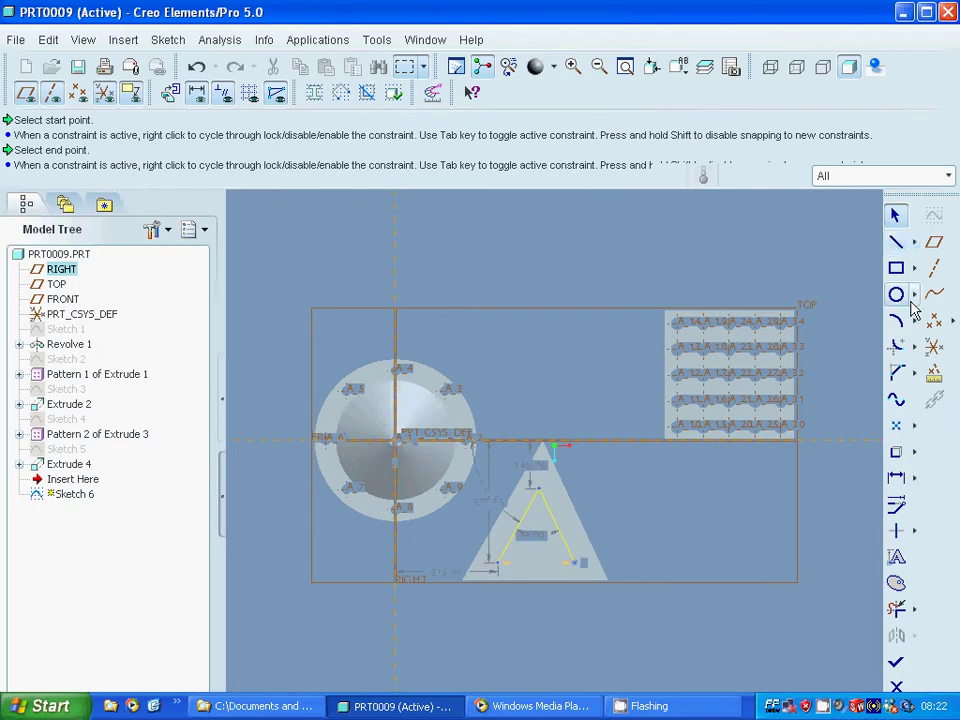
Fillet the apex of the inverted V with a radius of 30 and finish the sketch
{"action": "left_click", "coordinate": [897, 348]}
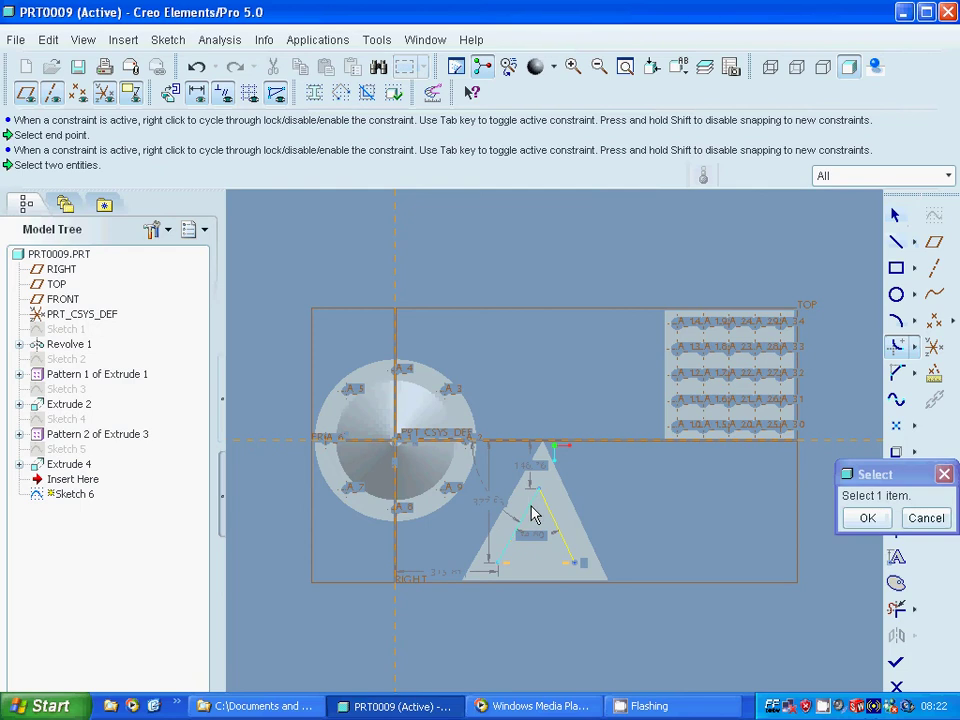
{"action": "left_click", "coordinate": [549, 510]}
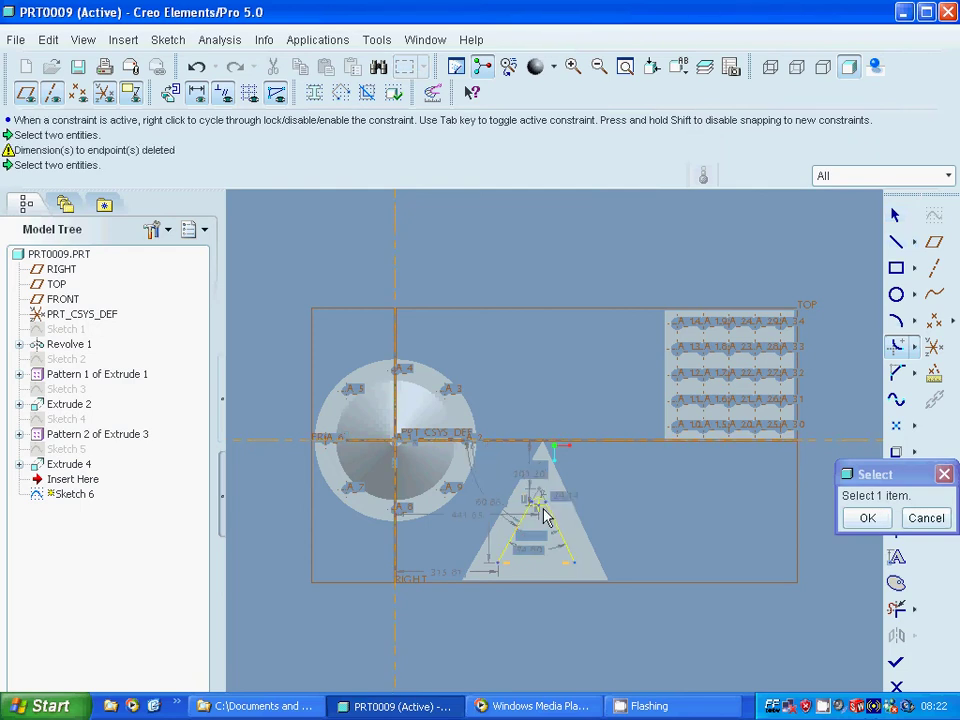
{"action": "left_click", "coordinate": [867, 518]}
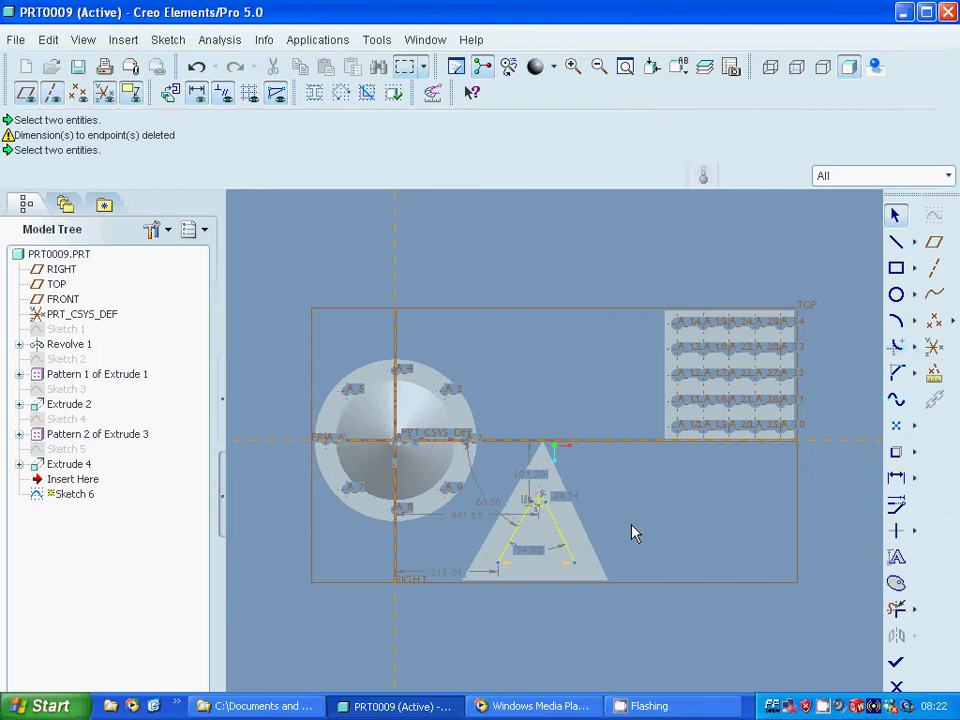
{"action": "left_click", "coordinate": [567, 505]}
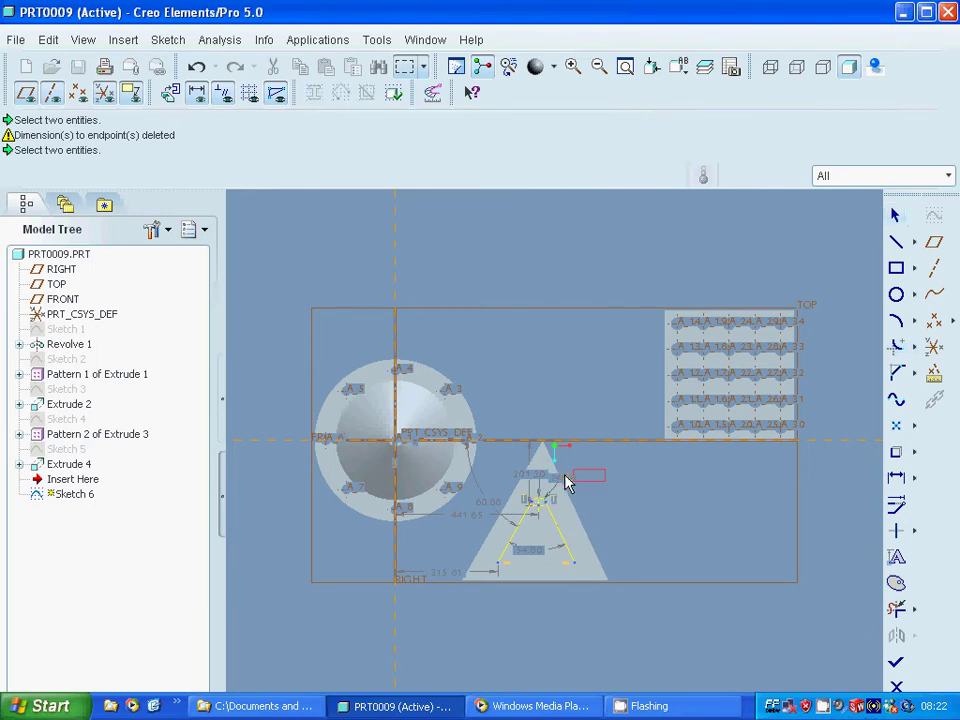
{"action": "double_click", "coordinate": [583, 480]}
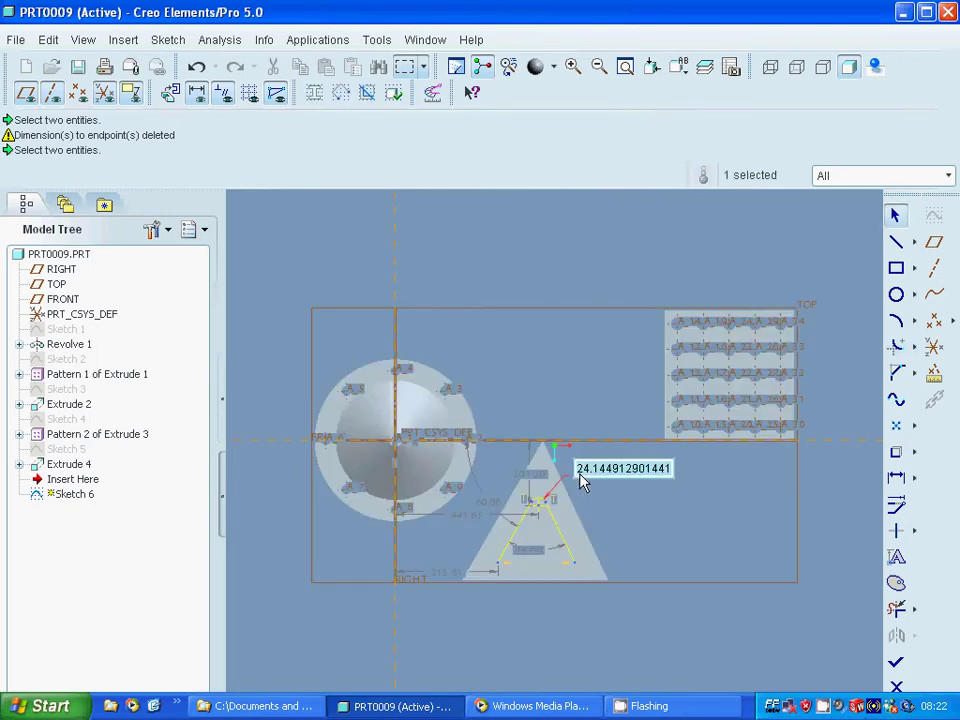
{"action": "type", "text": "30"}
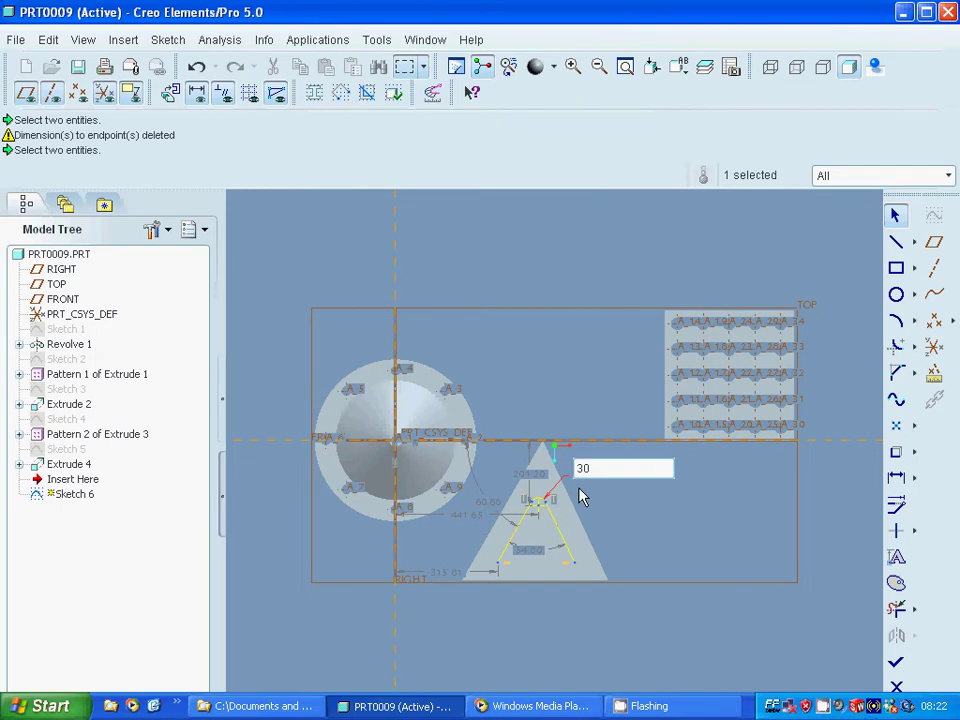
{"action": "key", "text": "Return"}
{"action": "left_click", "coordinate": [643, 506]}
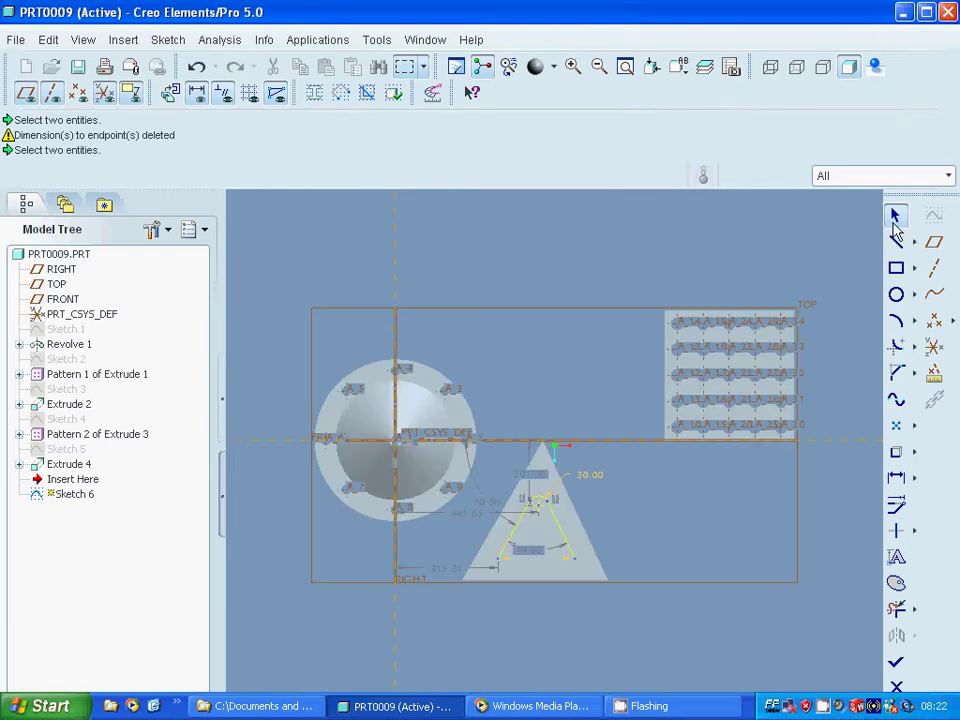
{"action": "left_click", "coordinate": [896, 662]}
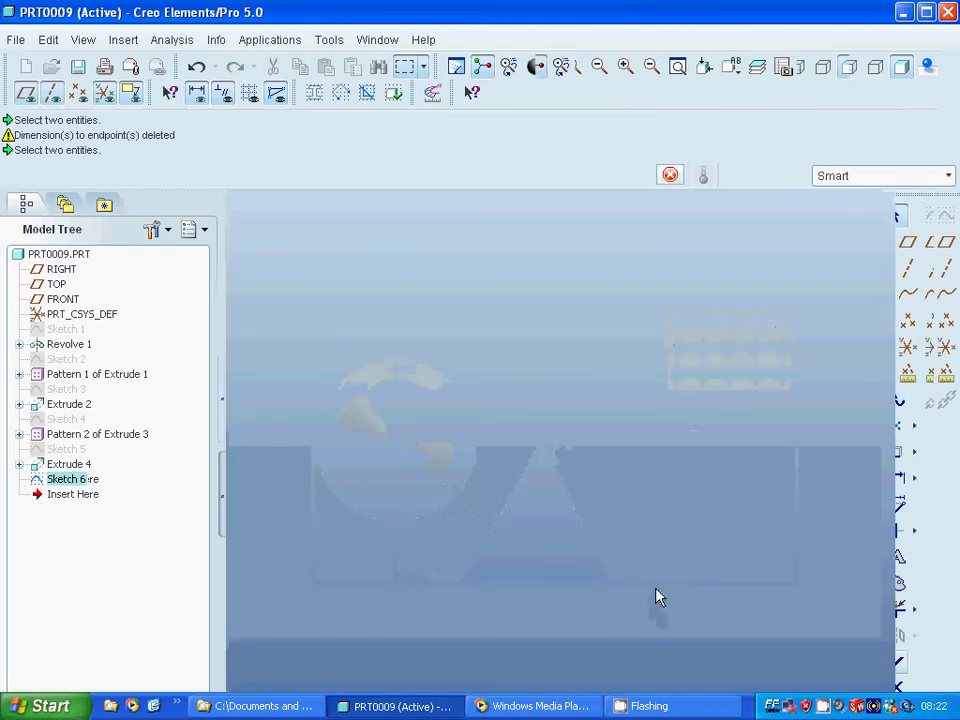
Start a new sketch on the triangular block's front face and draw a circle about 53 in diameter at the curve's lower-left end
{"action": "left_click", "coordinate": [549, 563]}
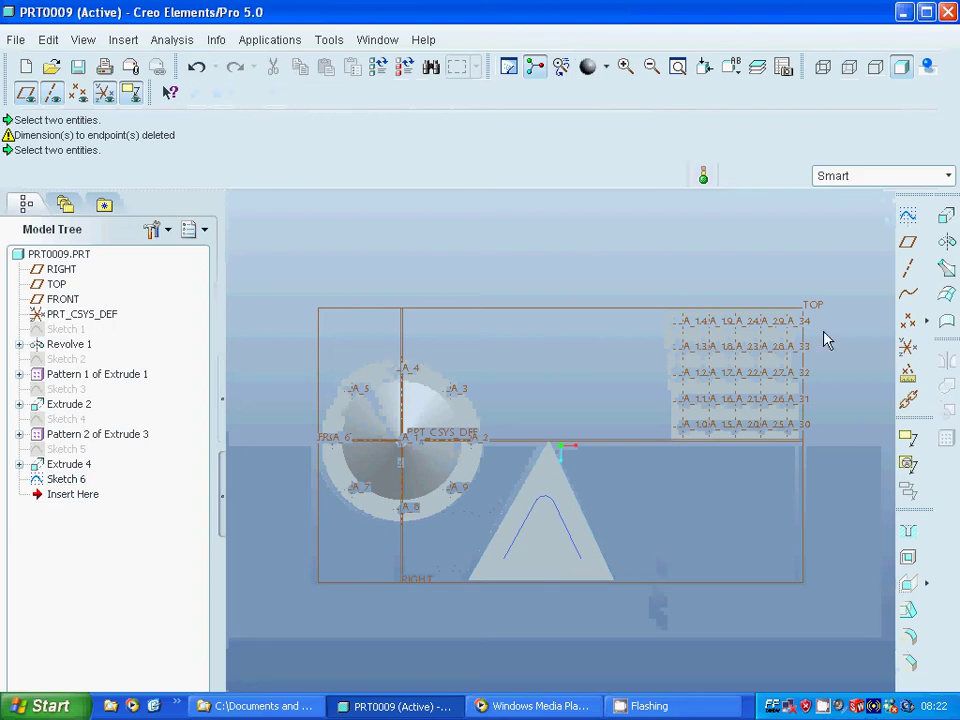
{"action": "left_click", "coordinate": [906, 220]}
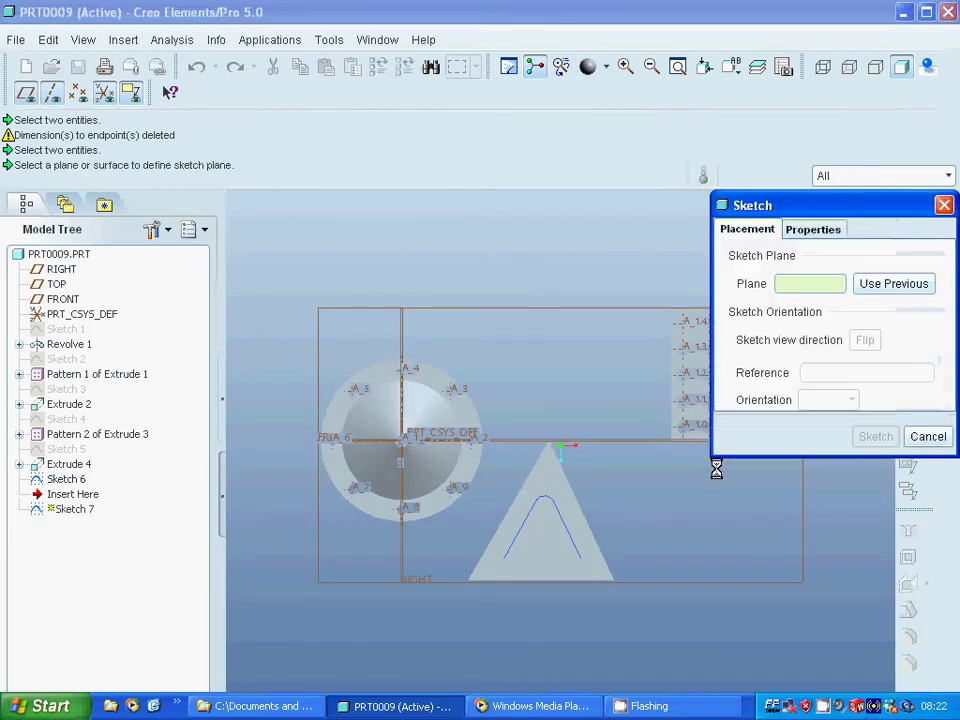
{"action": "left_click", "coordinate": [550, 568]}
{"action": "left_click", "coordinate": [877, 437]}
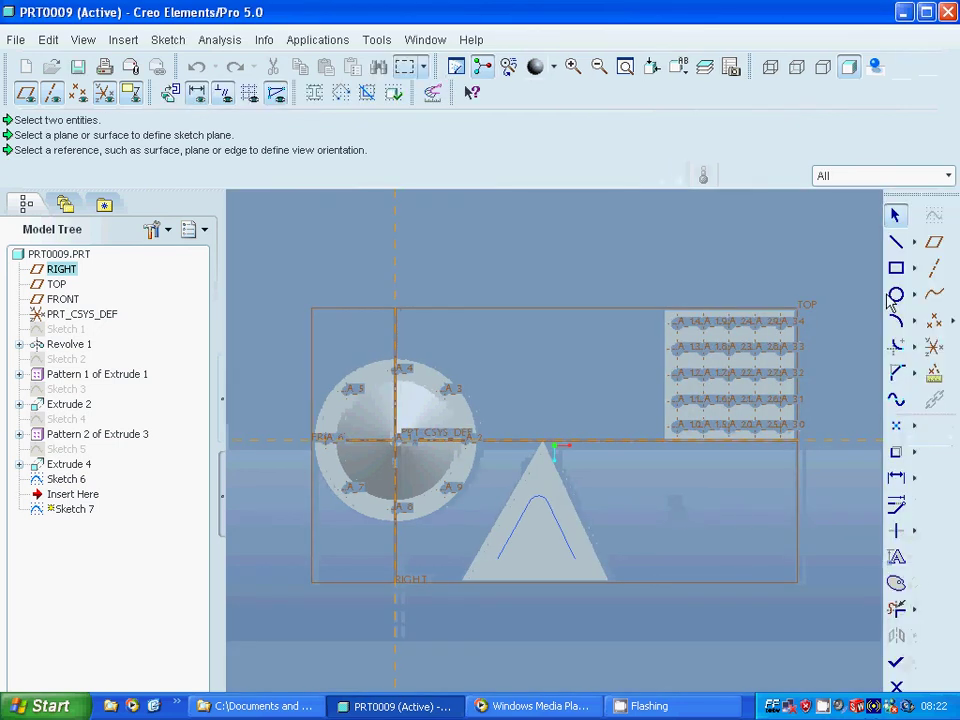
{"action": "left_click", "coordinate": [896, 295]}
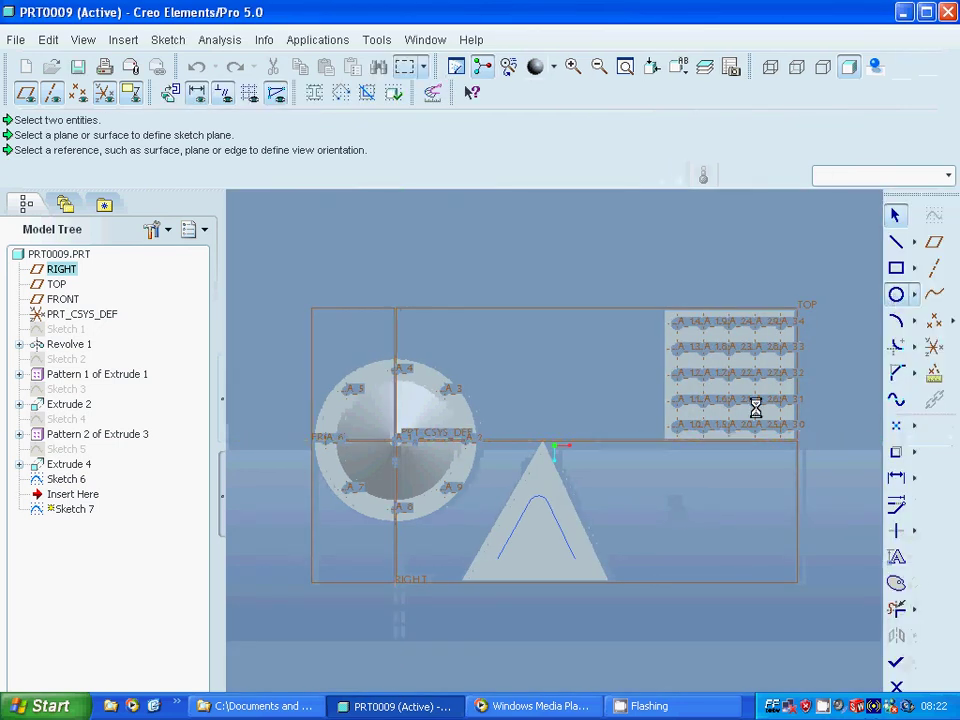
{"action": "left_click", "coordinate": [498, 564]}
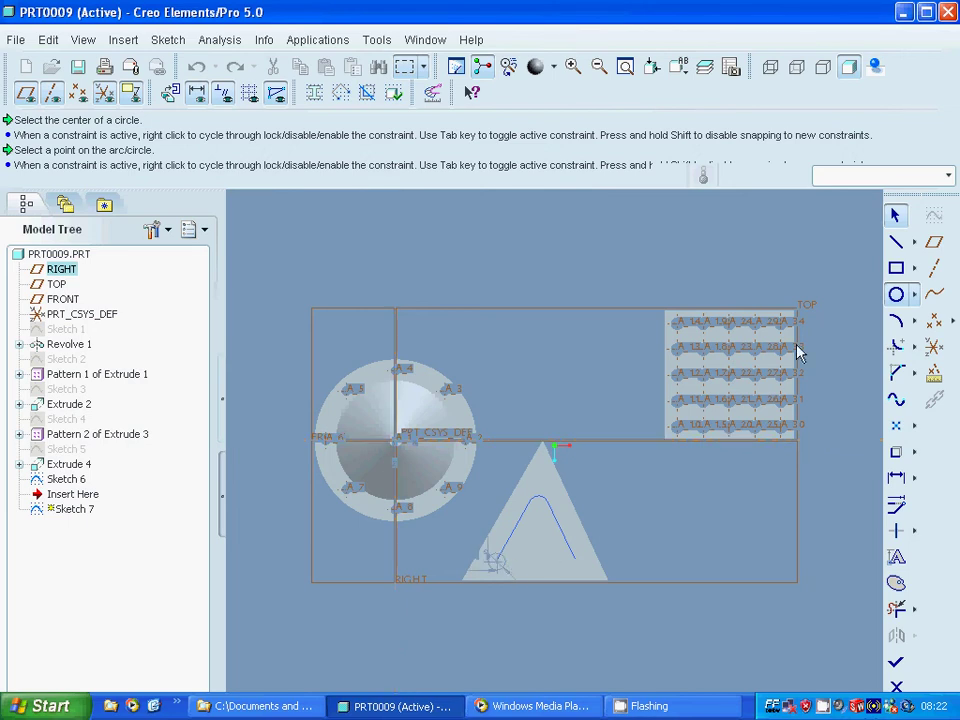
{"action": "middle_click", "coordinate": [898, 230]}
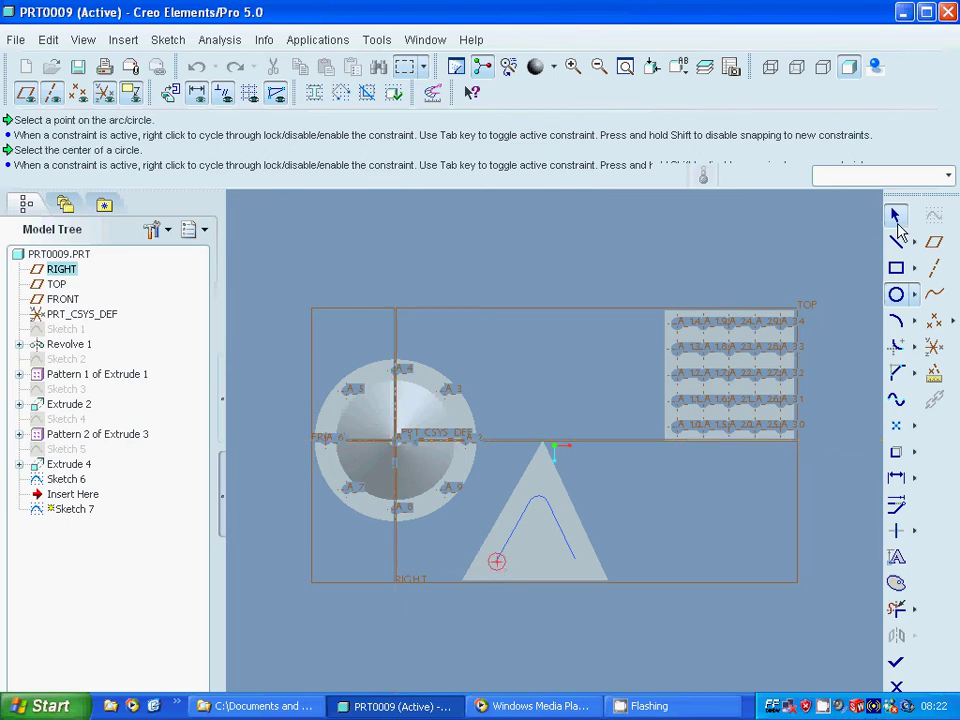
{"action": "middle_click", "coordinate": [478, 534]}
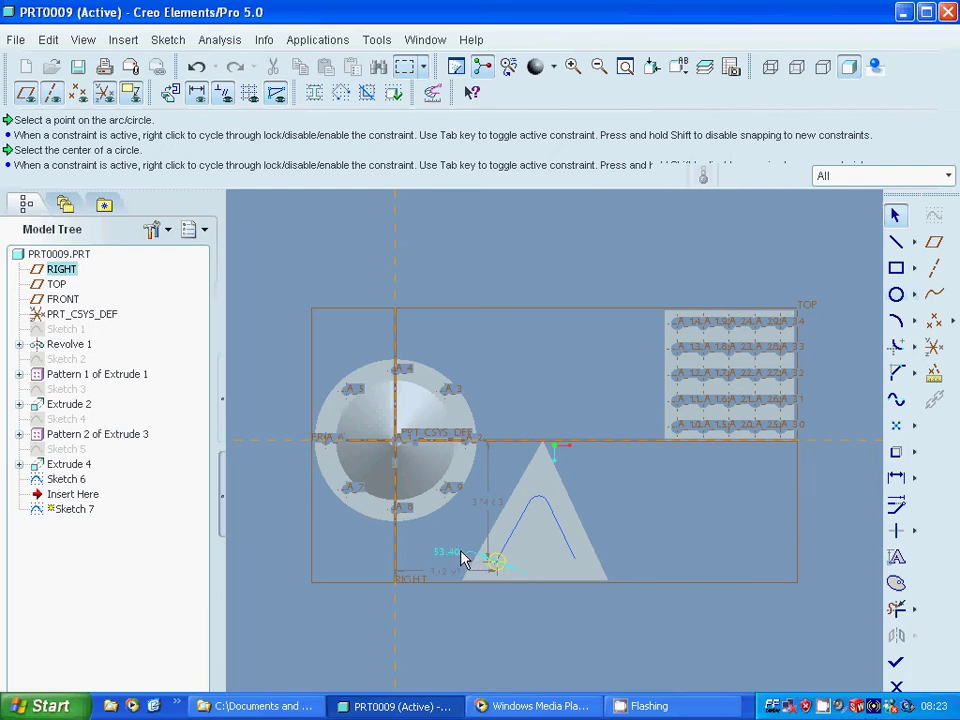
Set the circle's diameter to 30 and finish the sketch
{"action": "double_click", "coordinate": [461, 550]}
{"action": "type", "text": "3"}
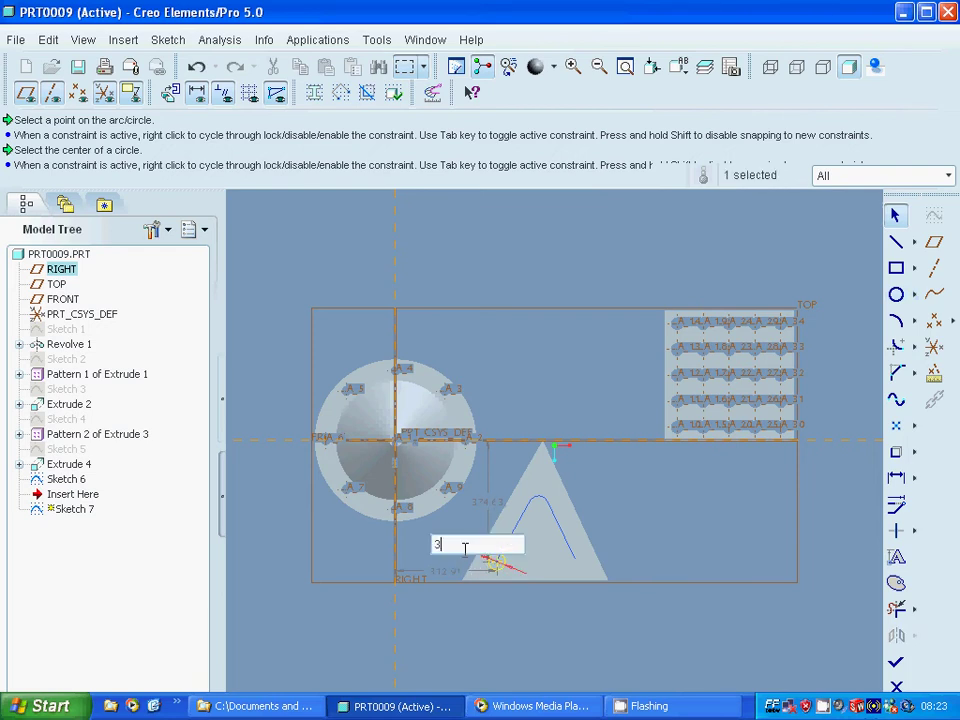
{"action": "type", "text": "0"}
{"action": "key", "text": "Return"}
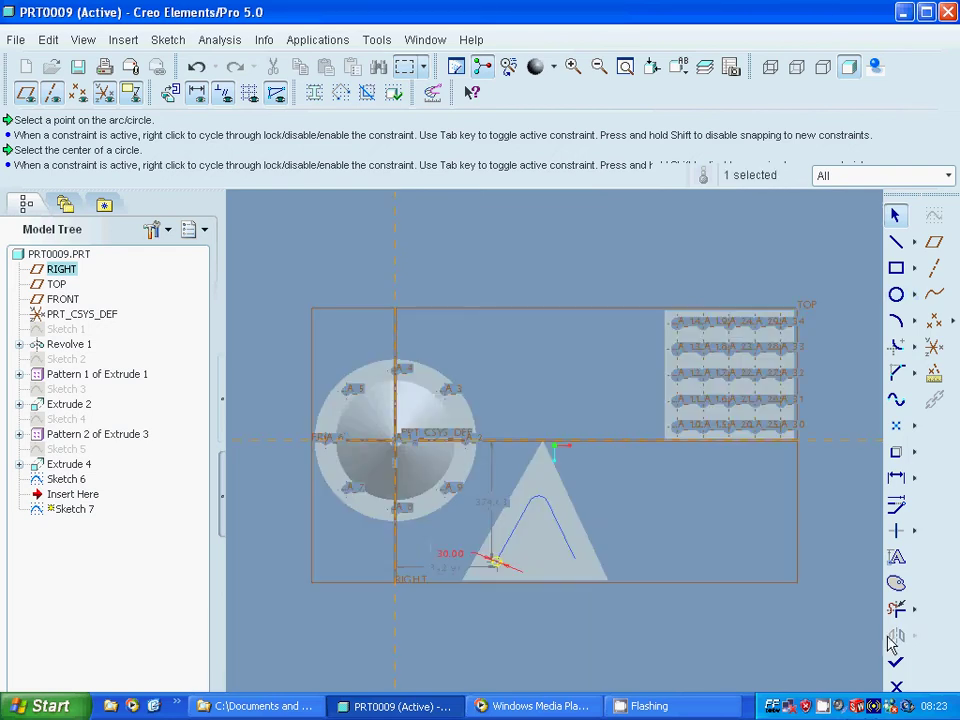
{"action": "left_click", "coordinate": [896, 665]}
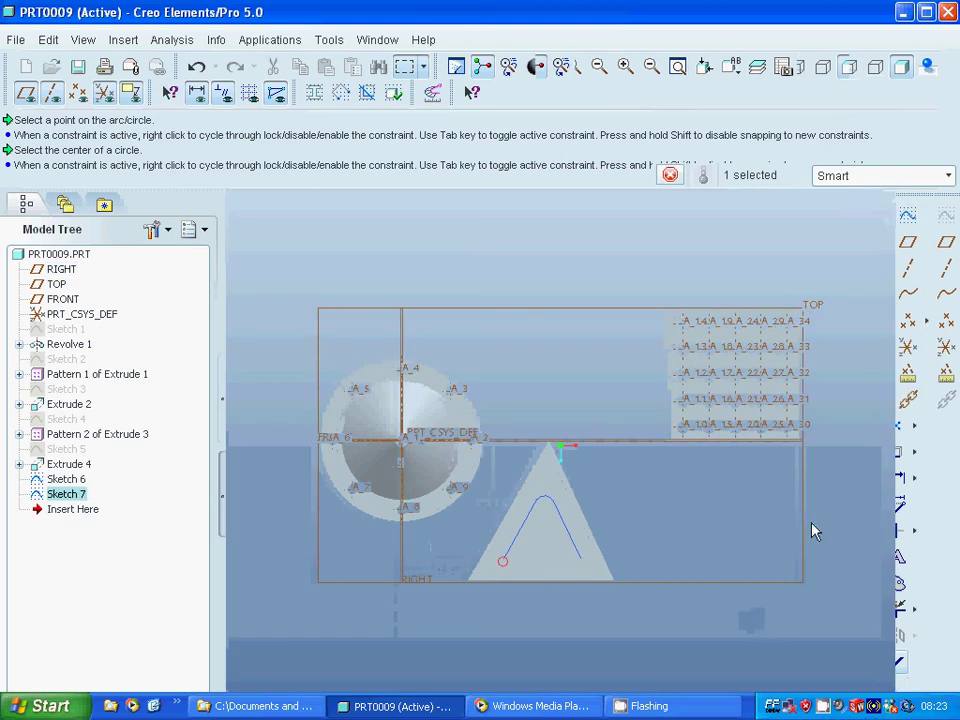
Extrude the circle as a material-removing cut through all of the triangular block
{"action": "left_click", "coordinate": [946, 242]}
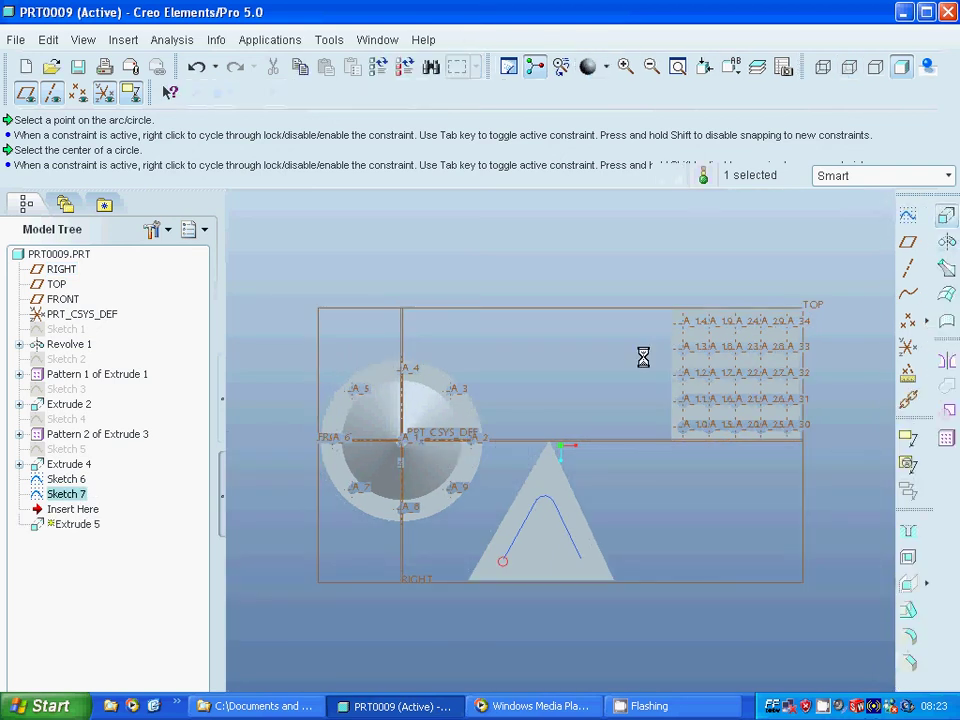
{"action": "left_click", "coordinate": [265, 151]}
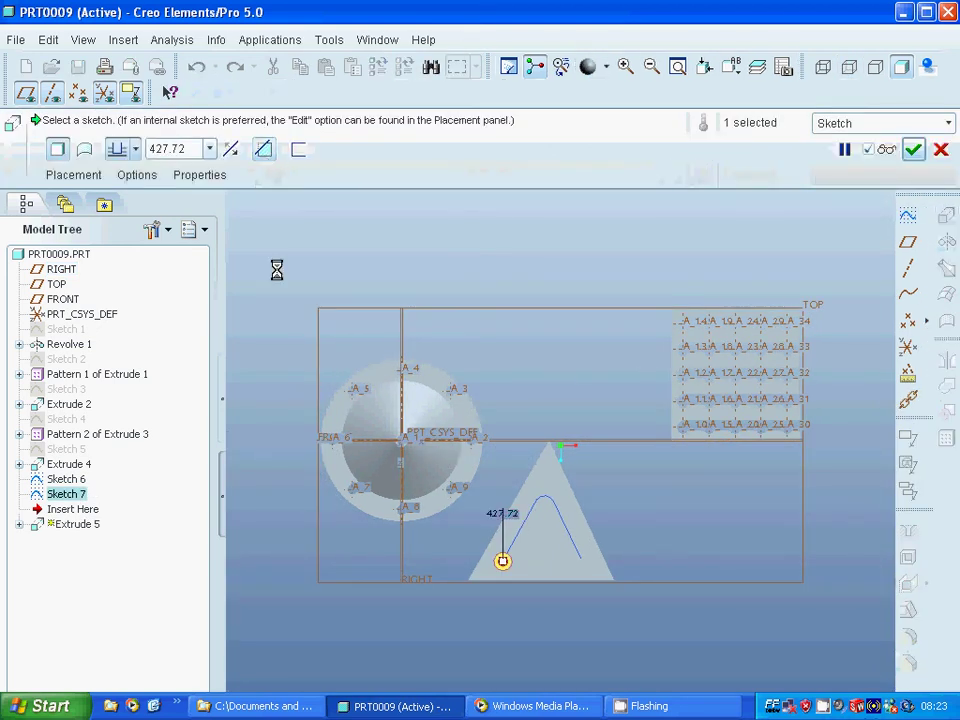
{"action": "middle_click_drag", "start_coordinate": [280, 440], "coordinate": [222, 291]}
{"action": "left_click", "coordinate": [135, 149]}
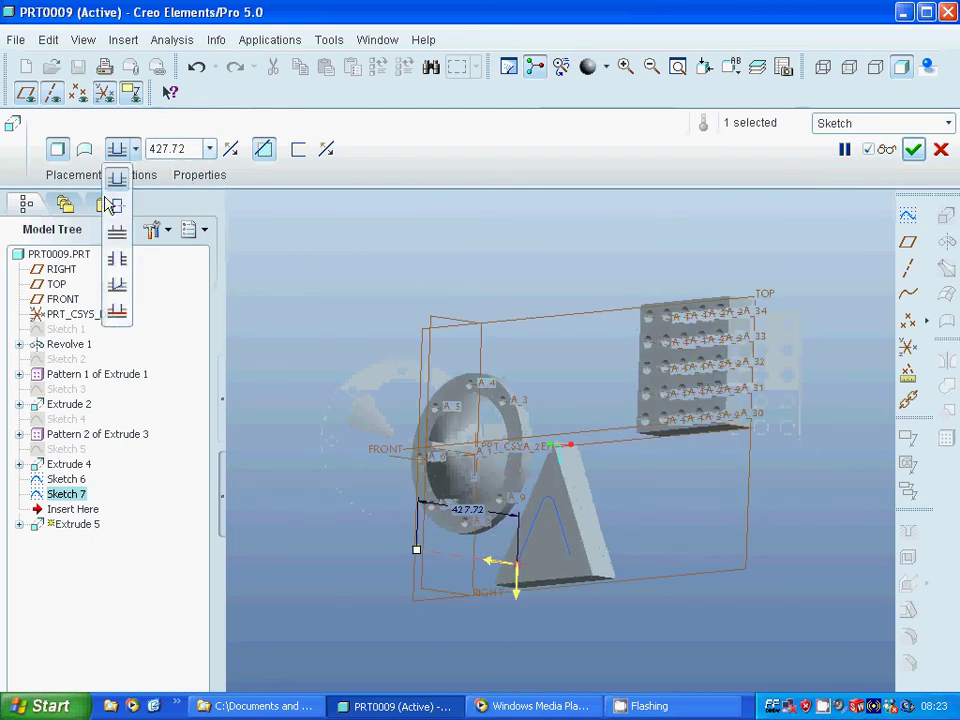
{"action": "left_click", "coordinate": [114, 264]}
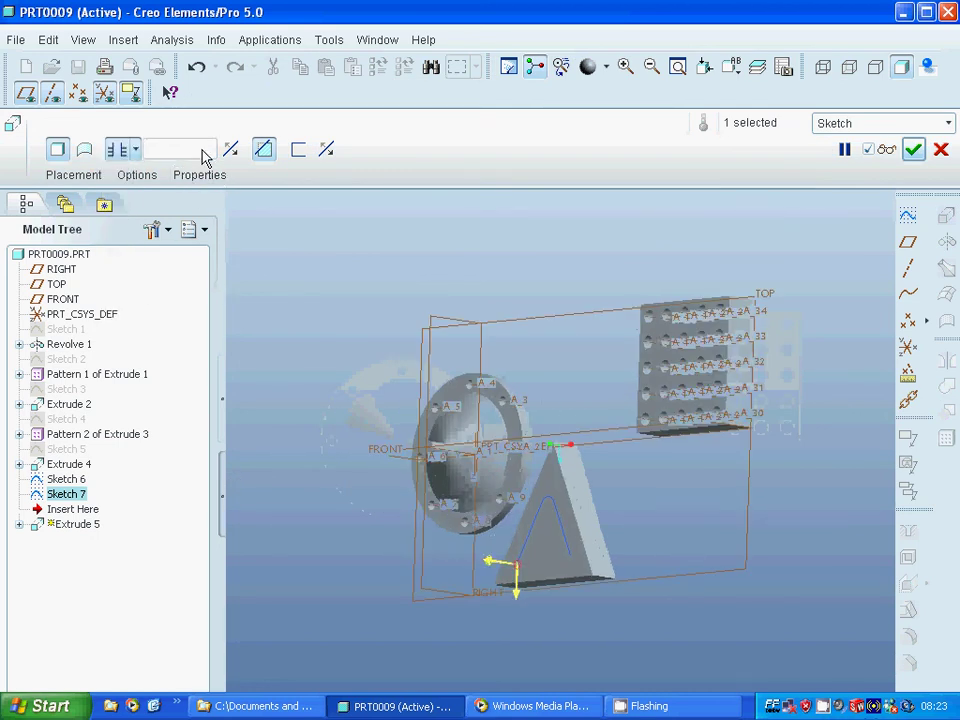
{"action": "left_click", "coordinate": [913, 149]}
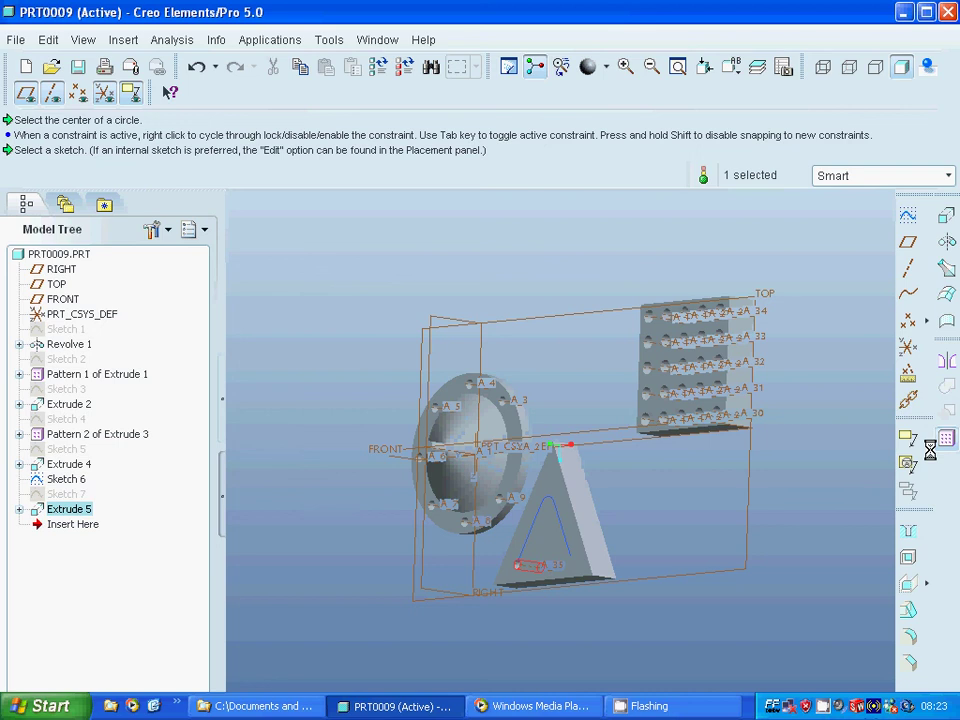
Start a pattern of the triangular block's hole, set its type to Curve and choose the inverted-V sketch as the path
{"action": "left_click", "coordinate": [946, 437]}
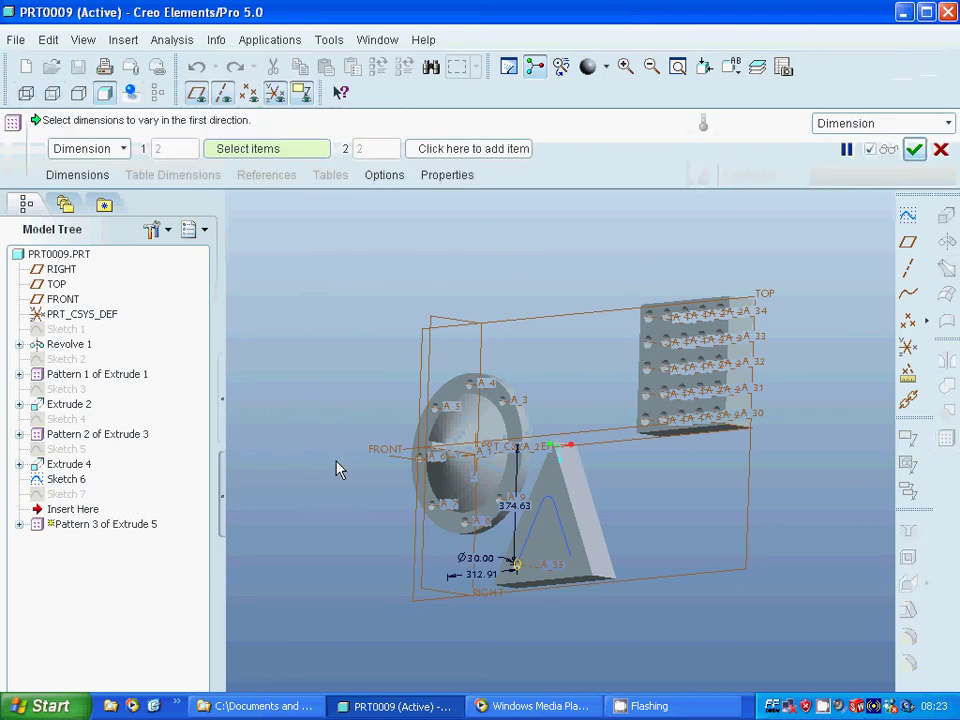
{"action": "left_click", "coordinate": [122, 149]}
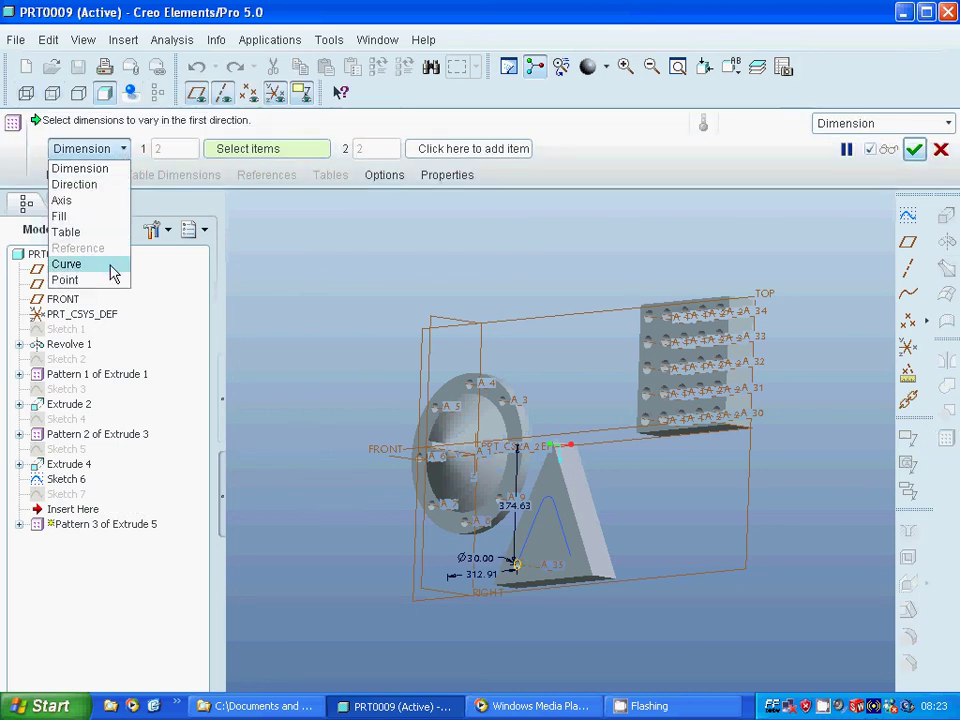
{"action": "left_click", "coordinate": [113, 273]}
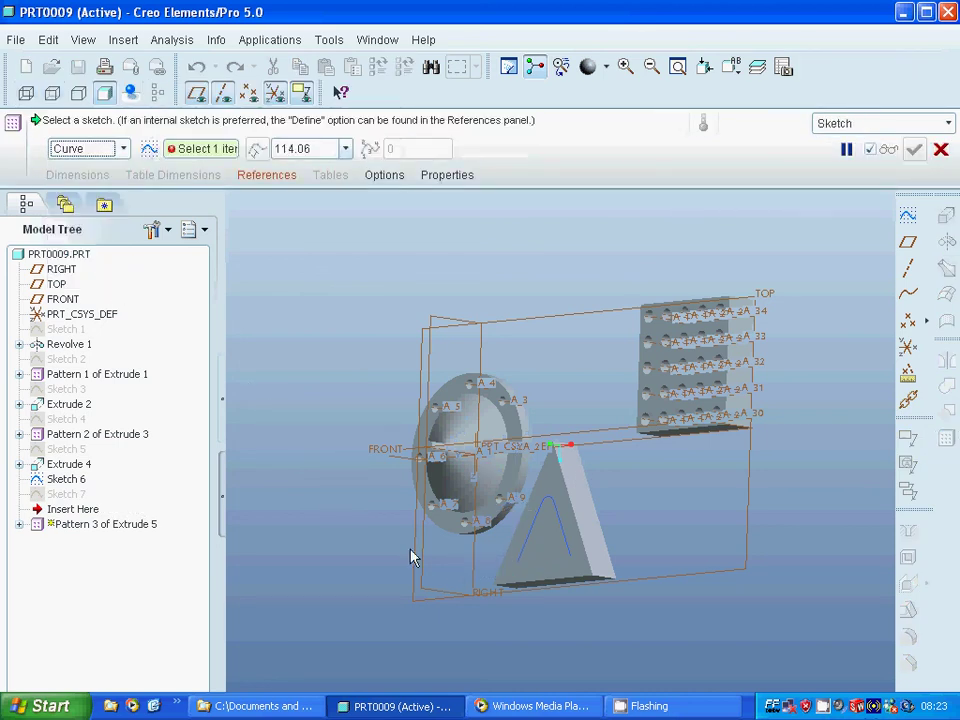
{"action": "left_click", "coordinate": [530, 537]}
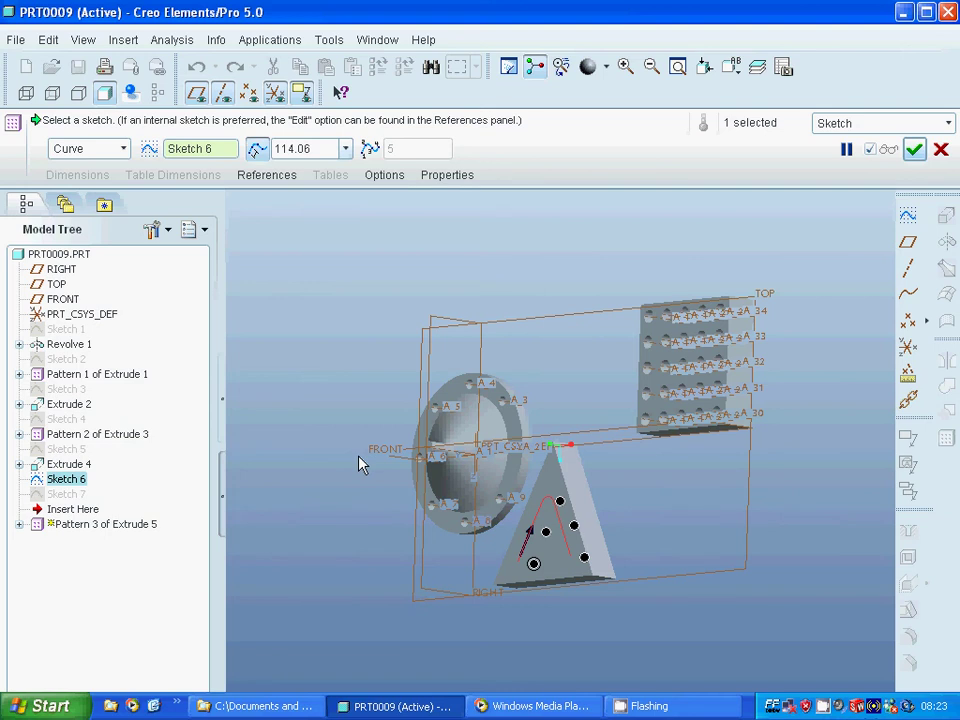
Try member spacings of 100 and 50 for the hole pattern along the inverted-V curve
{"action": "middle_click_drag", "start_coordinate": [360, 462], "coordinate": [378, 481]}
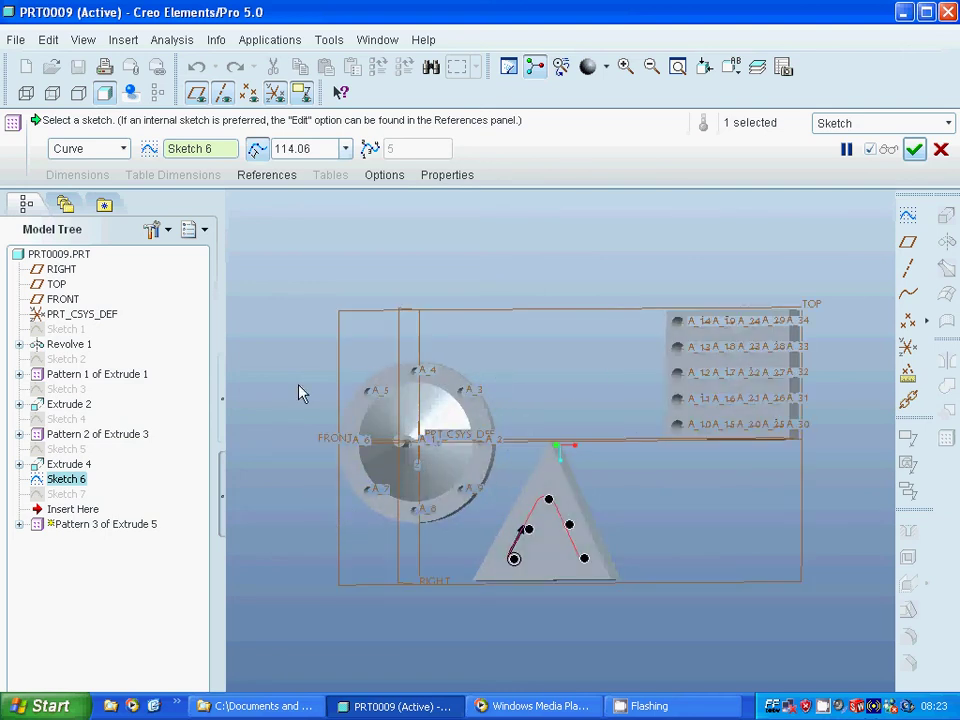
{"action": "double_click", "coordinate": [311, 149]}
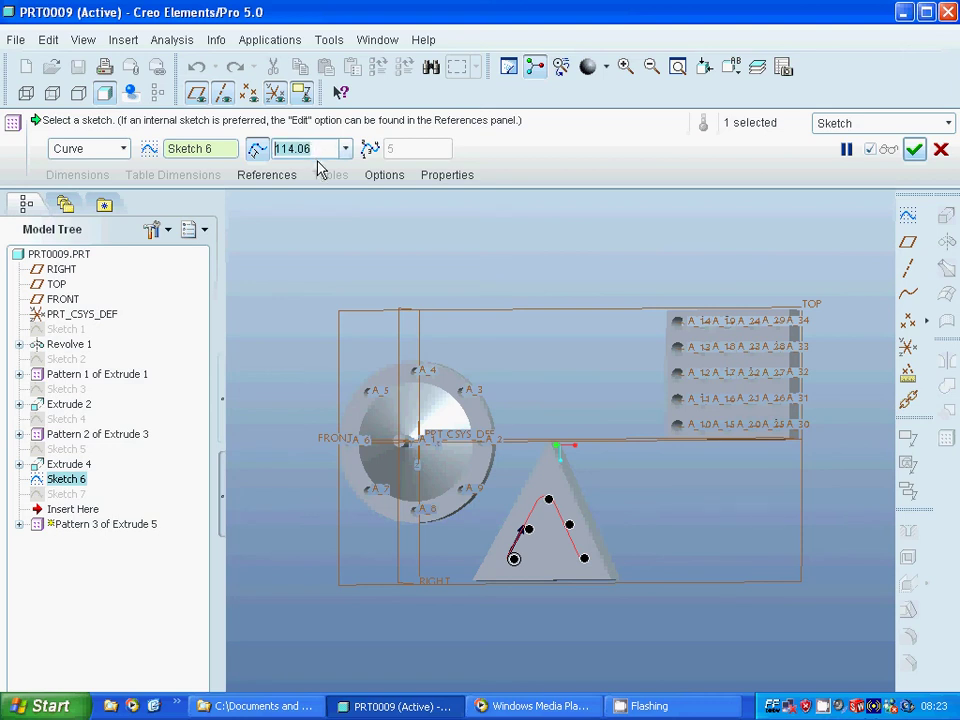
{"action": "type", "text": "100"}
{"action": "key", "text": "Return"}
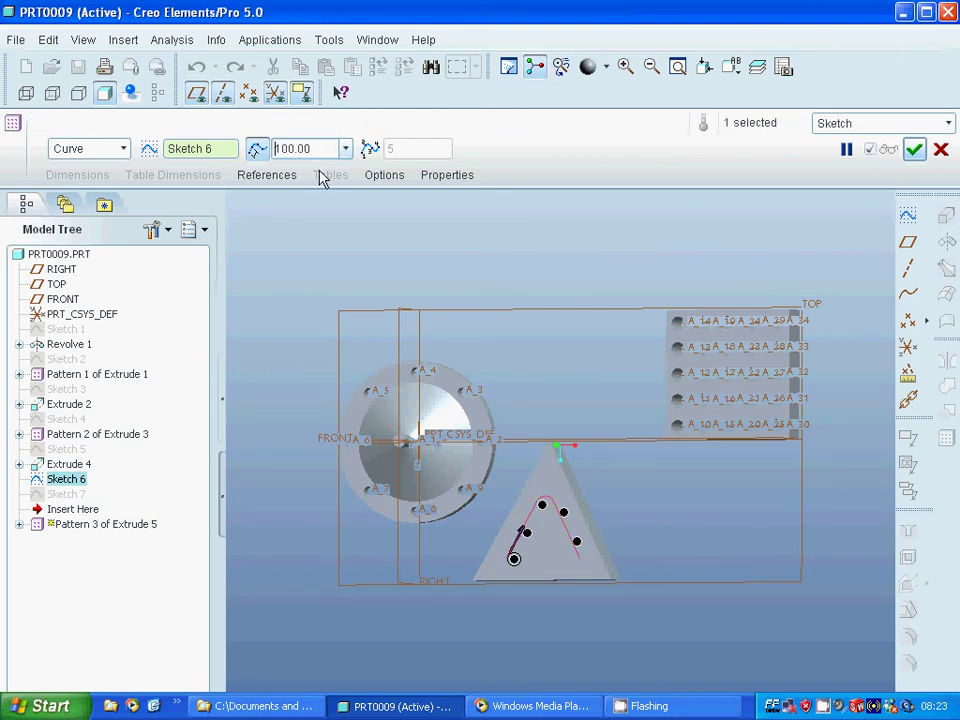
{"action": "double_click", "coordinate": [317, 148]}
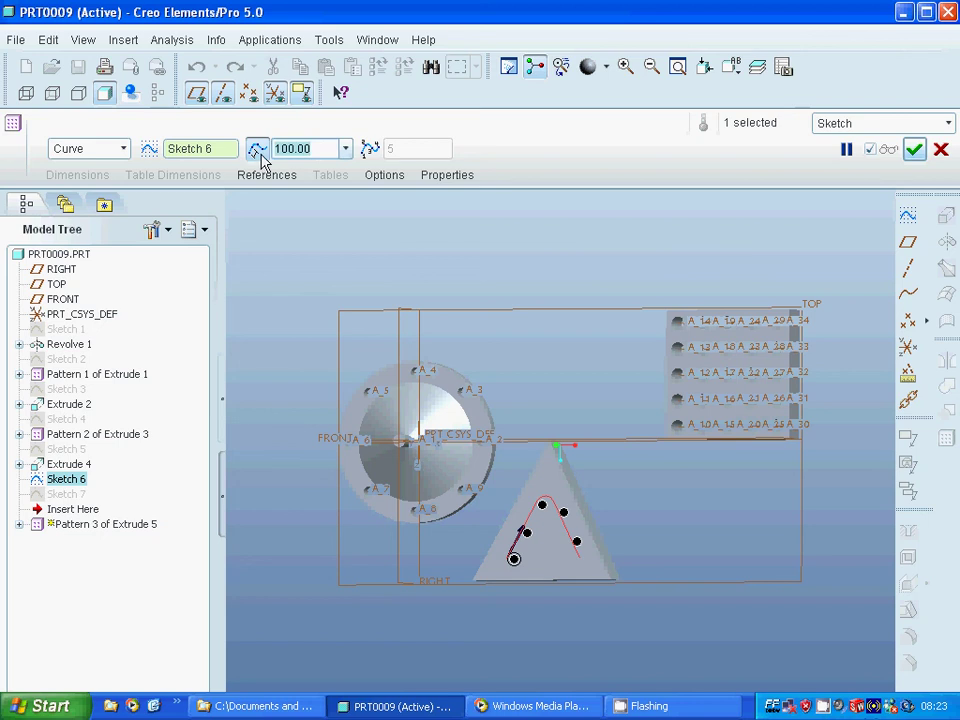
{"action": "type", "text": "50"}
{"action": "key", "text": "Return"}
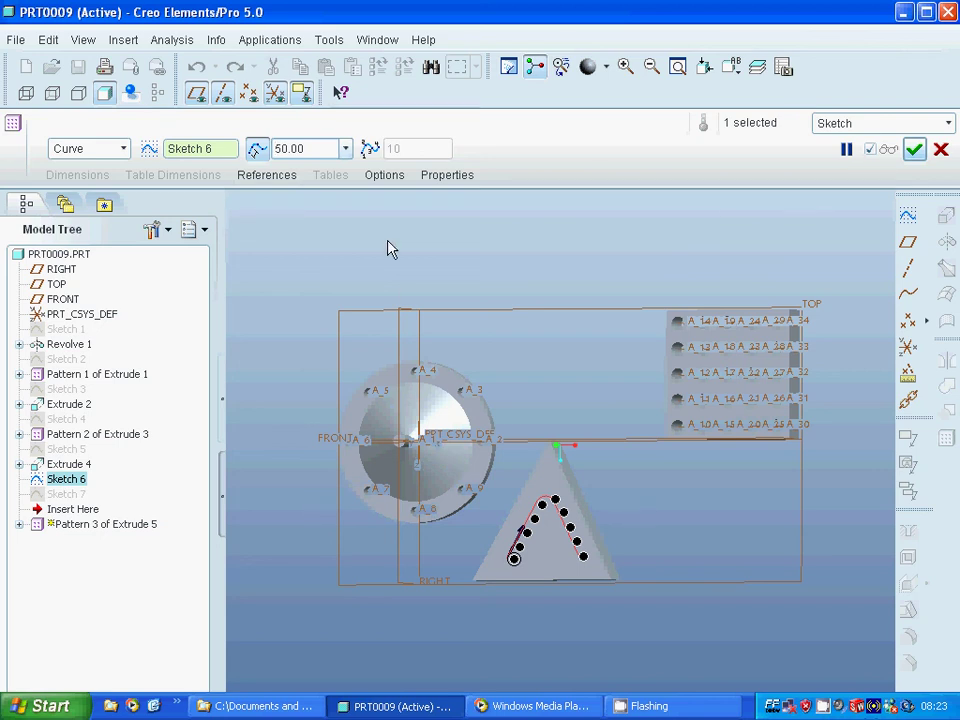
Set the spacing between the curve pattern's members to 60 and complete the hole pattern
{"action": "left_click_drag", "start_coordinate": [309, 150], "coordinate": [270, 148]}
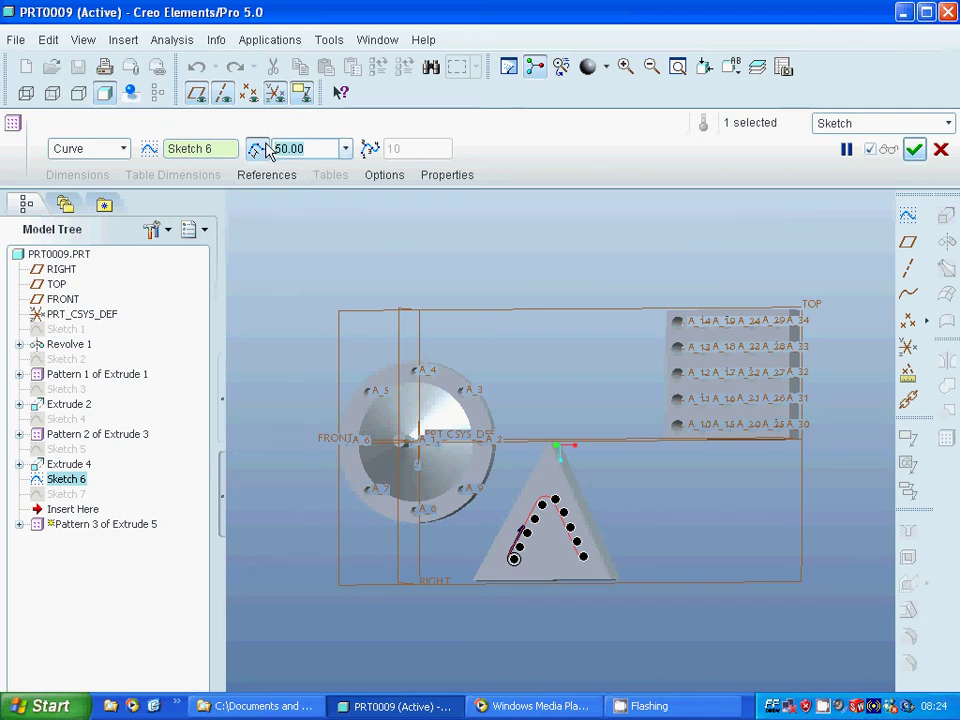
{"action": "type", "text": "60"}
{"action": "key", "text": "Return"}
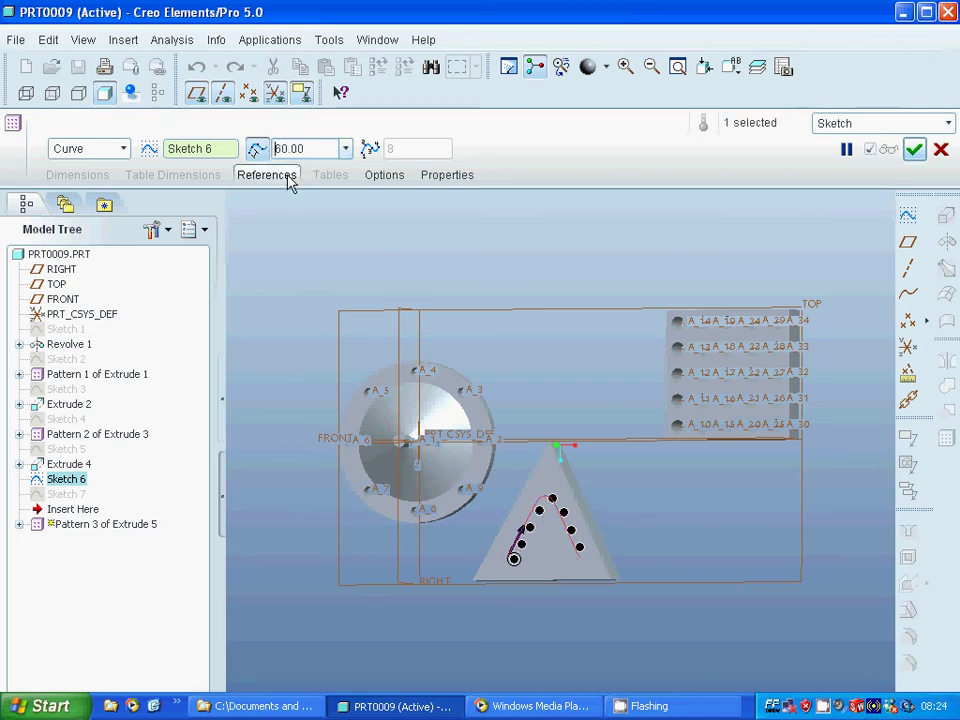
{"action": "left_click", "coordinate": [914, 149]}
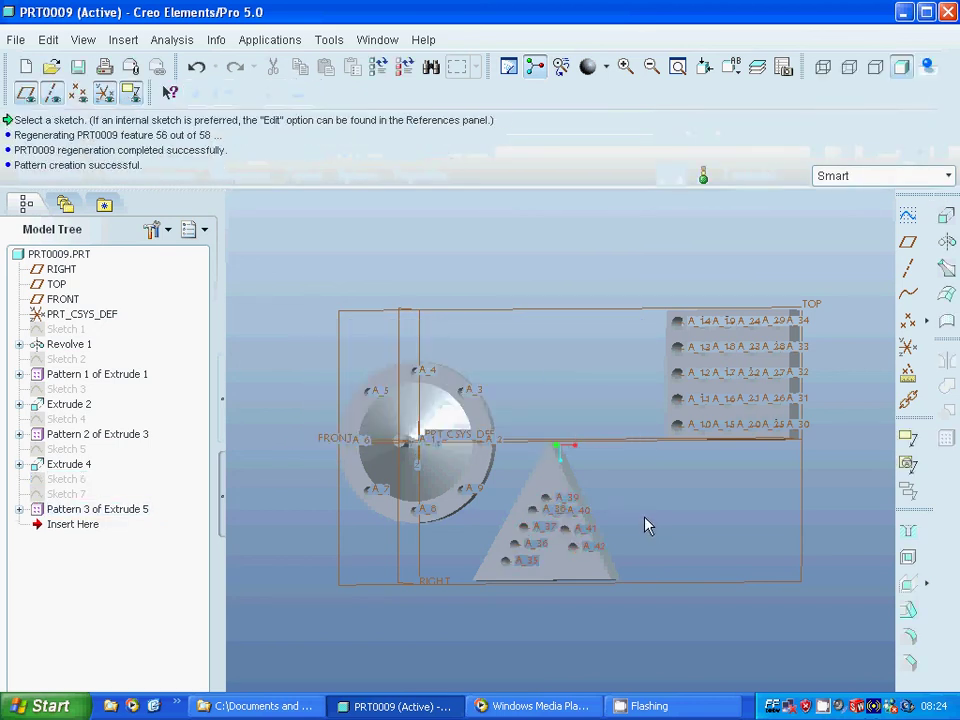
{"action": "left_click", "coordinate": [640, 521]}
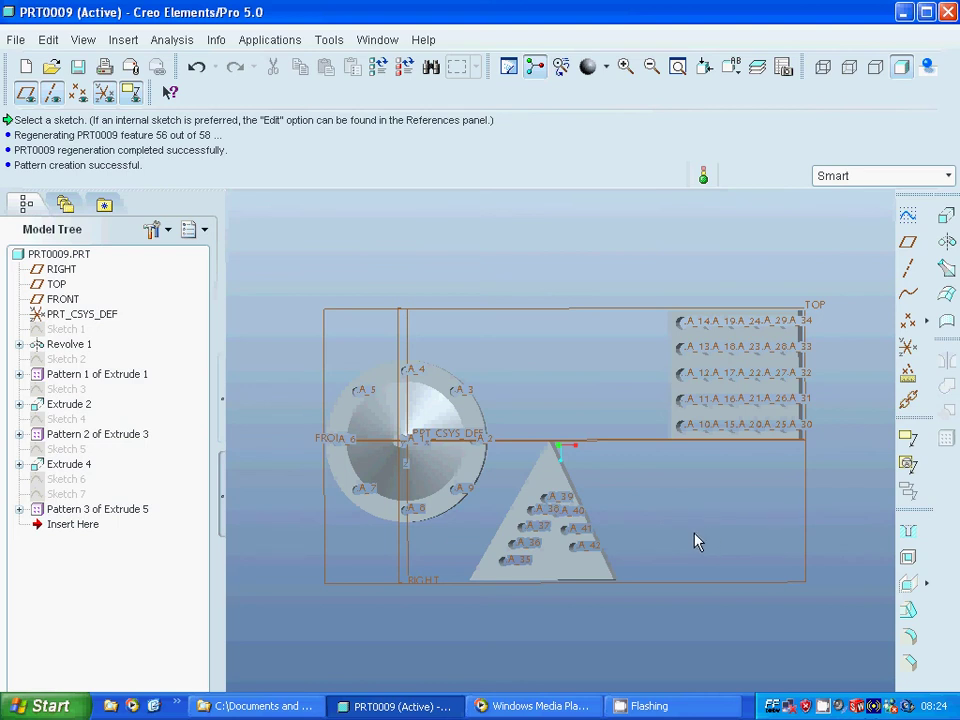
{"action": "mouse_move", "coordinate": [690, 540]}
{"action": "middle_mouse_down"}
{"action": "mouse_move", "coordinate": [675, 527]}
{"action": "mouse_move", "coordinate": [677, 514]}
{"action": "mouse_move", "coordinate": [690, 520]}
{"action": "middle_mouse_up"}
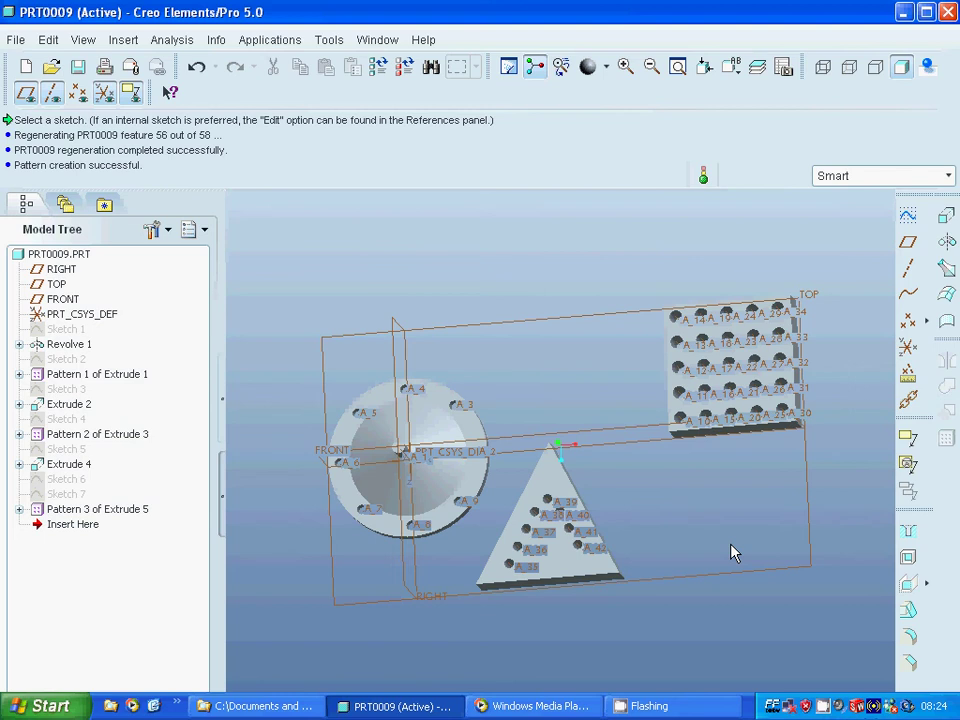
{"action": "right_click", "coordinate": [823, 706]}
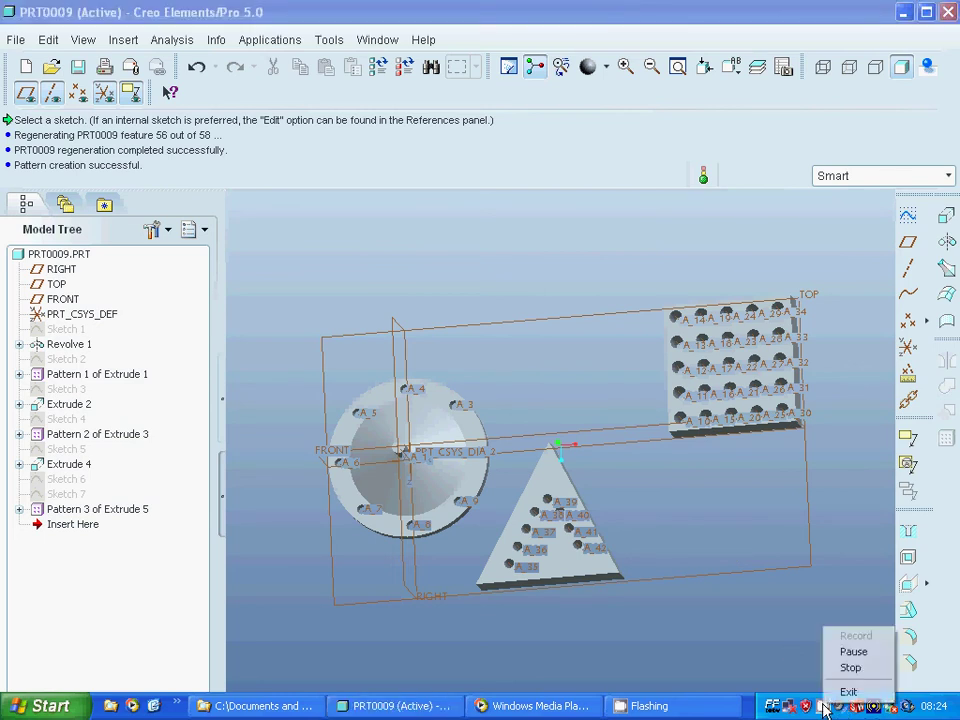